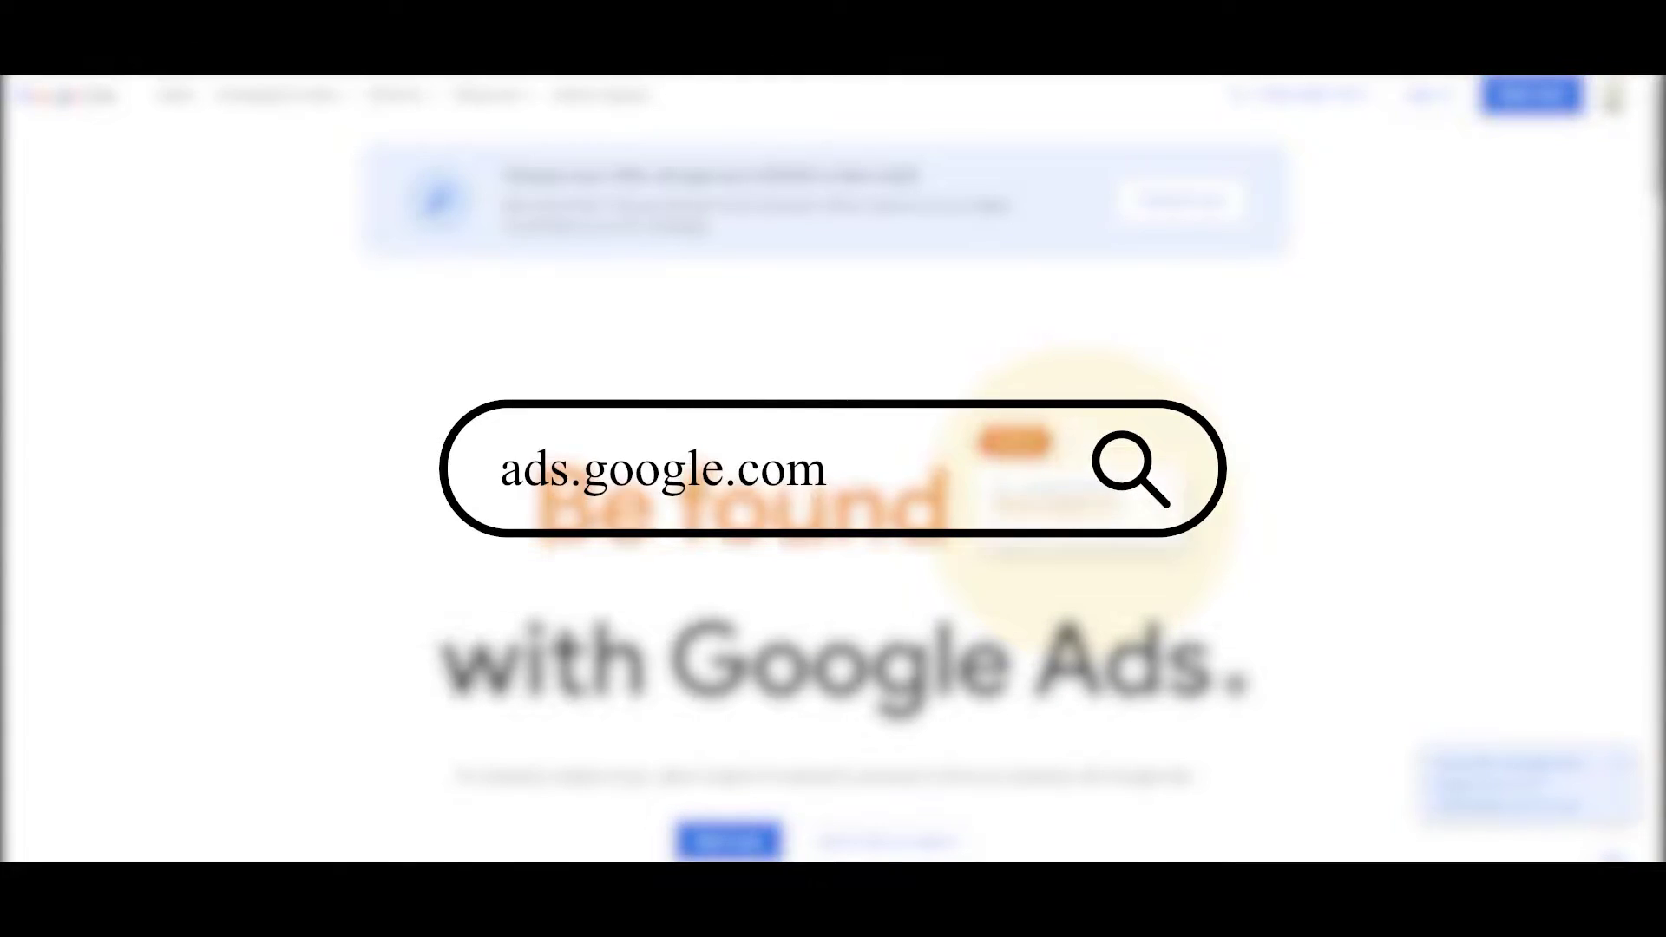
Start a new Google Ads account, move past business information, and skip linking other accounts.
{"action": "left_click", "coordinate": [717, 850]}
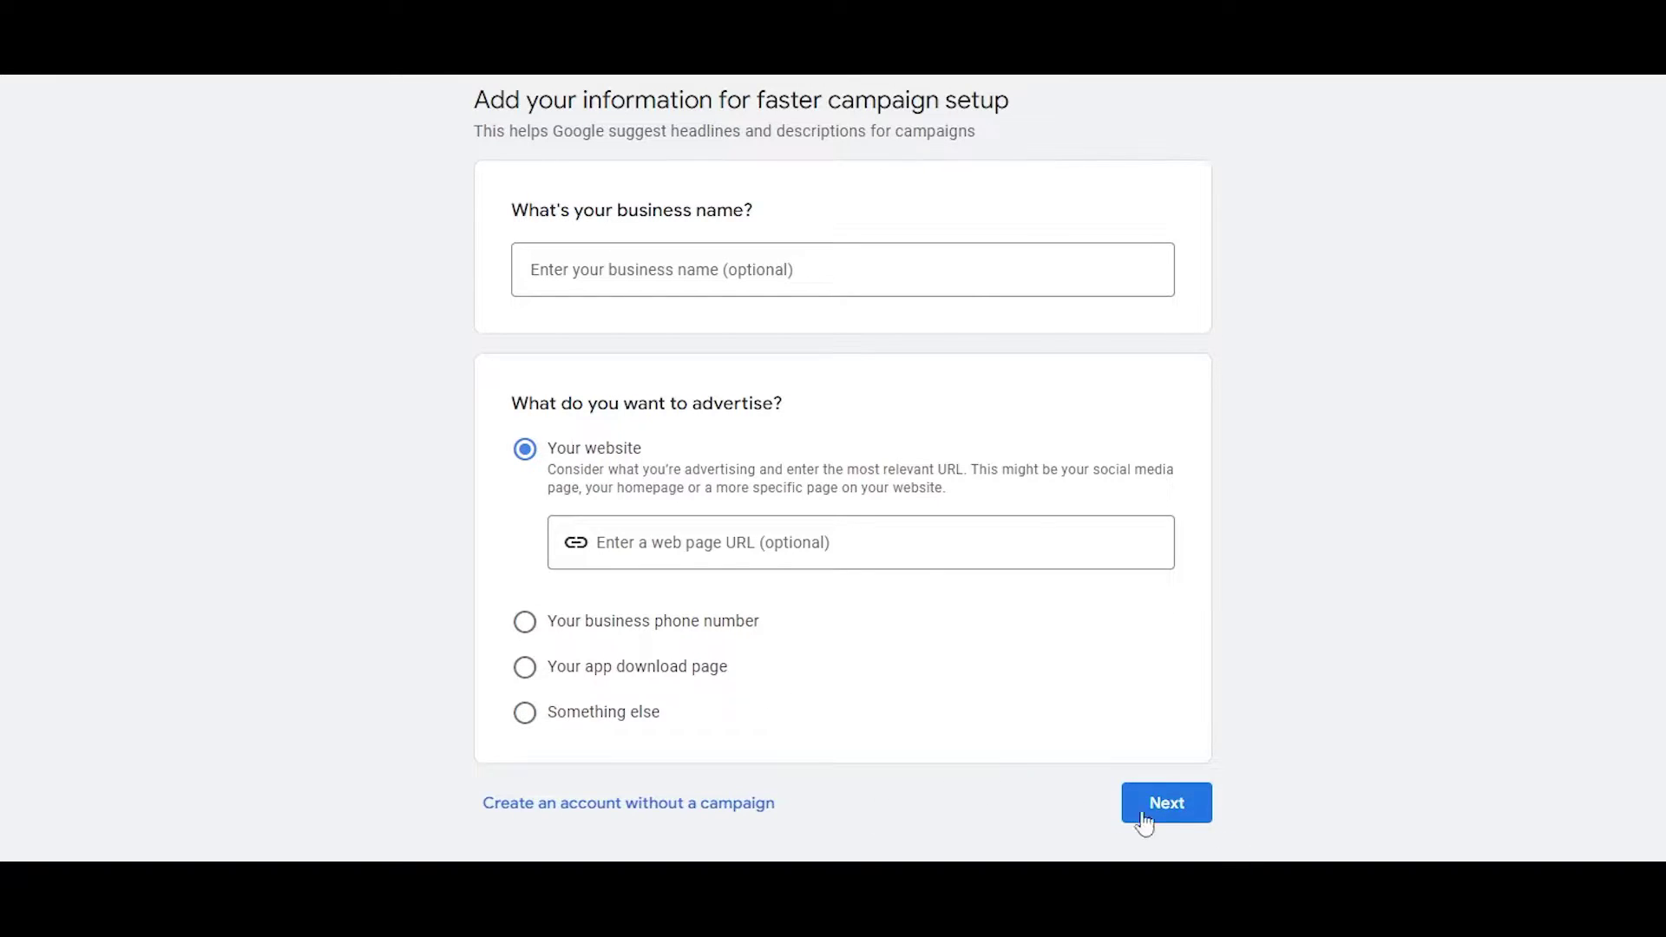
{"action": "left_click", "coordinate": [1179, 818]}
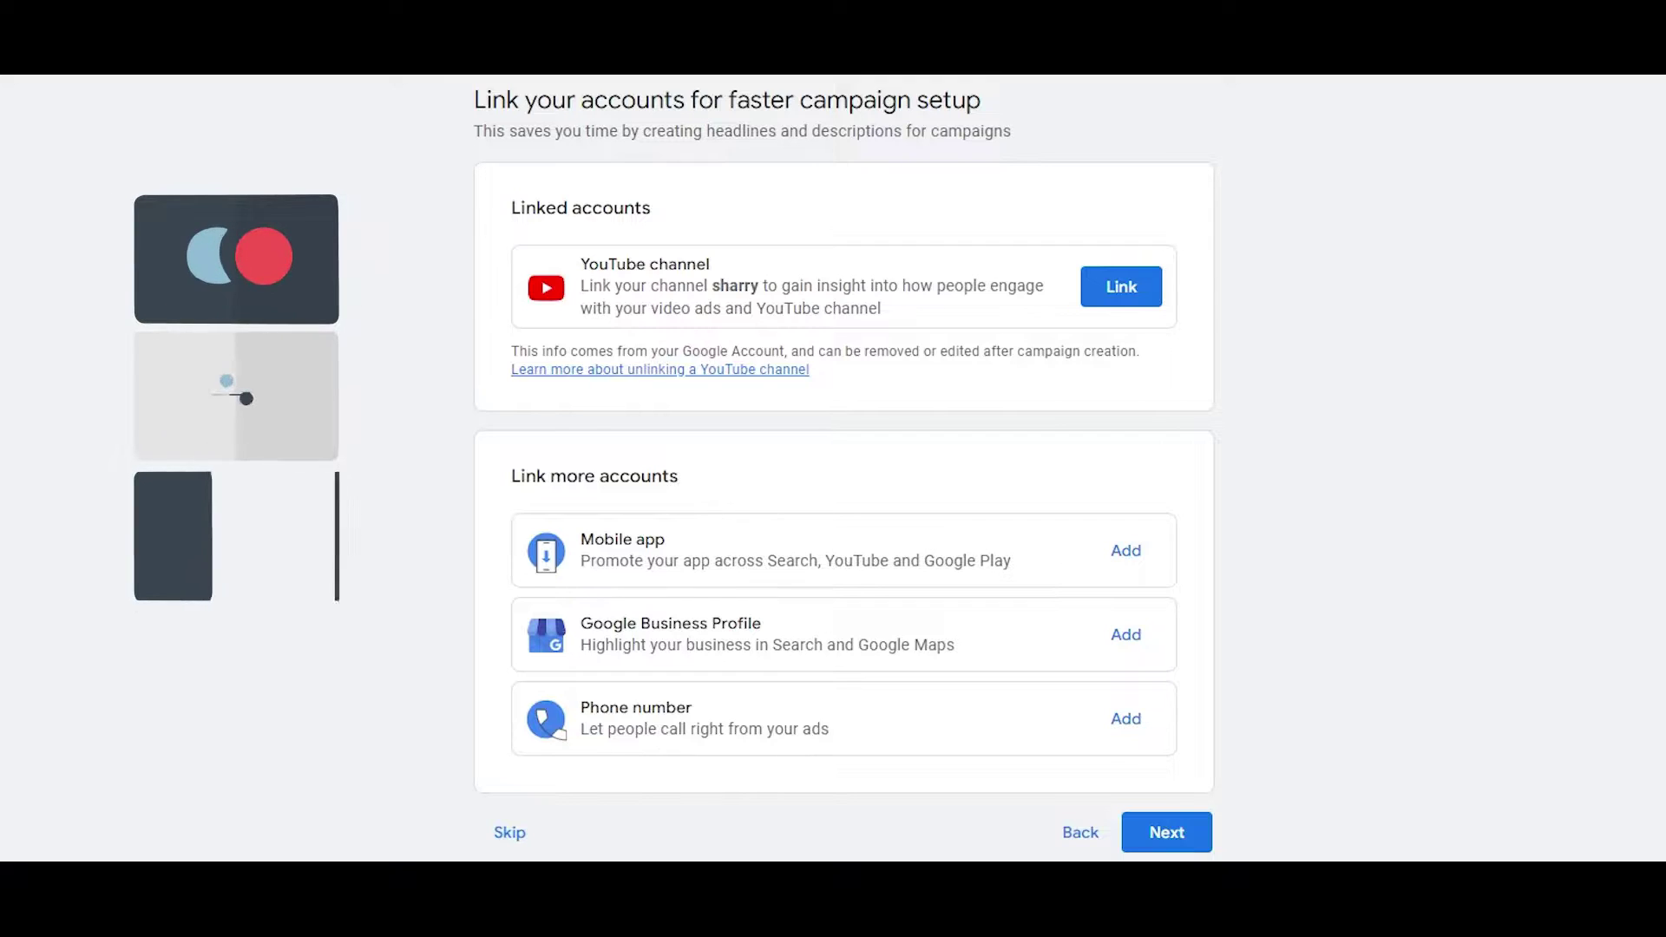
{"action": "left_click", "coordinate": [524, 846]}
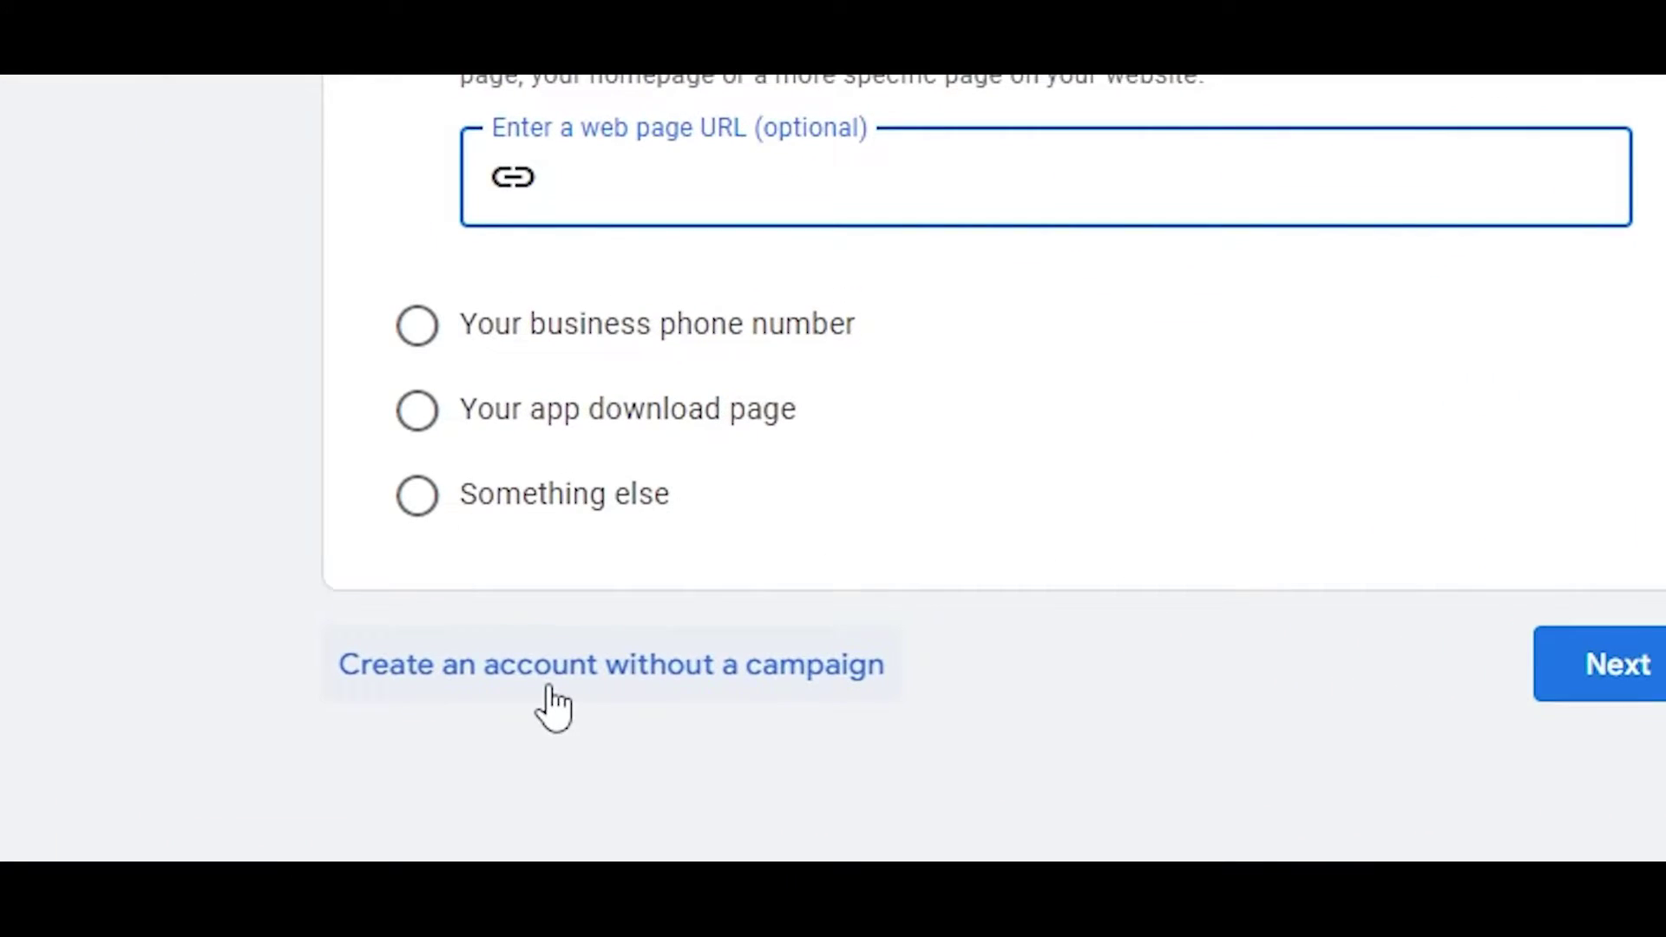
Create the Google Ads account without a campaign, skipping goal and campaign setup, then submit business info.
{"action": "left_click", "coordinate": [552, 694]}
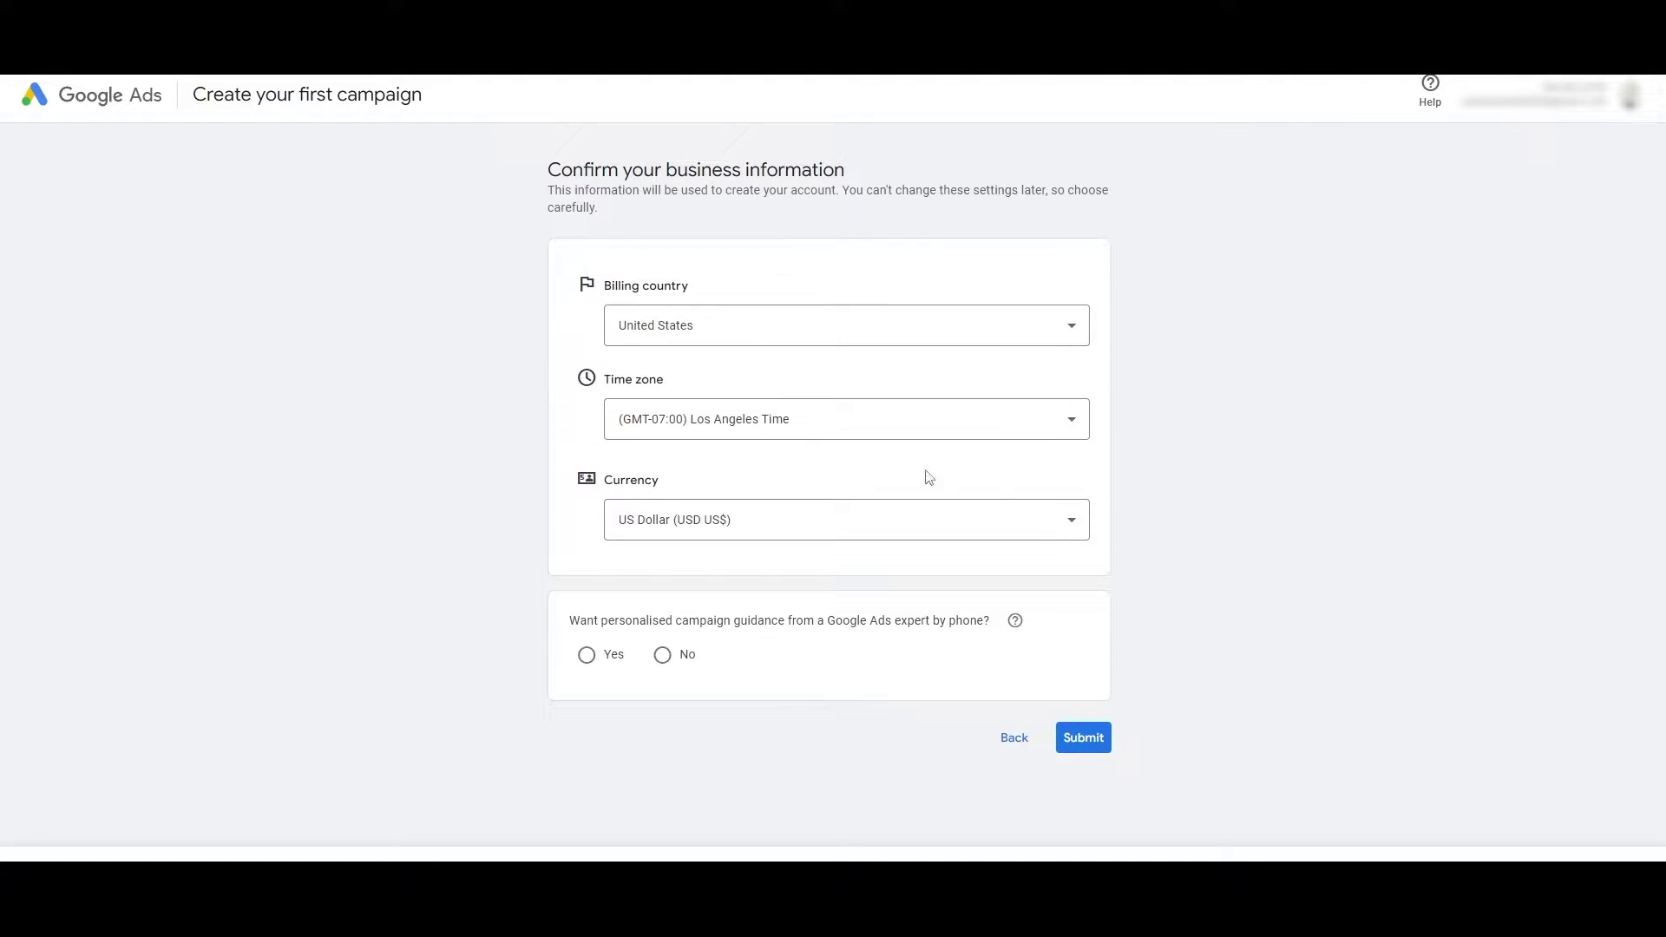
{"action": "left_click", "coordinate": [1020, 746]}
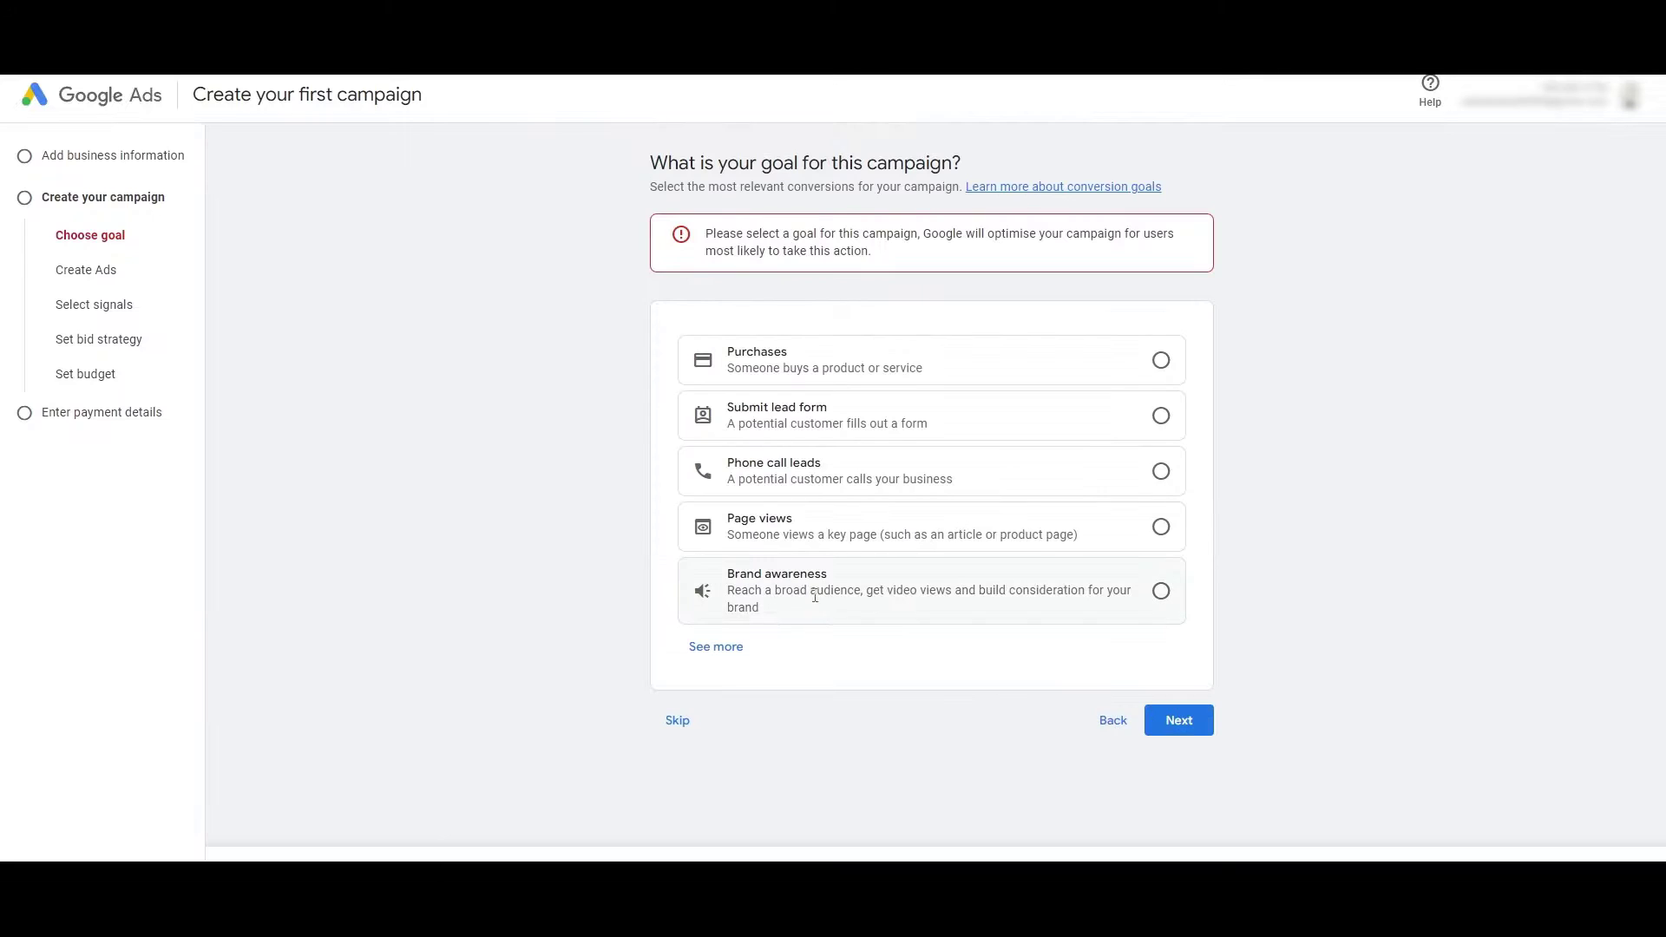
{"action": "left_click", "coordinate": [678, 722]}
{"action": "scroll", "coordinate": [980, 694], "scroll_direction": "down", "scroll_amount": 2}
{"action": "left_click", "coordinate": [690, 793]}
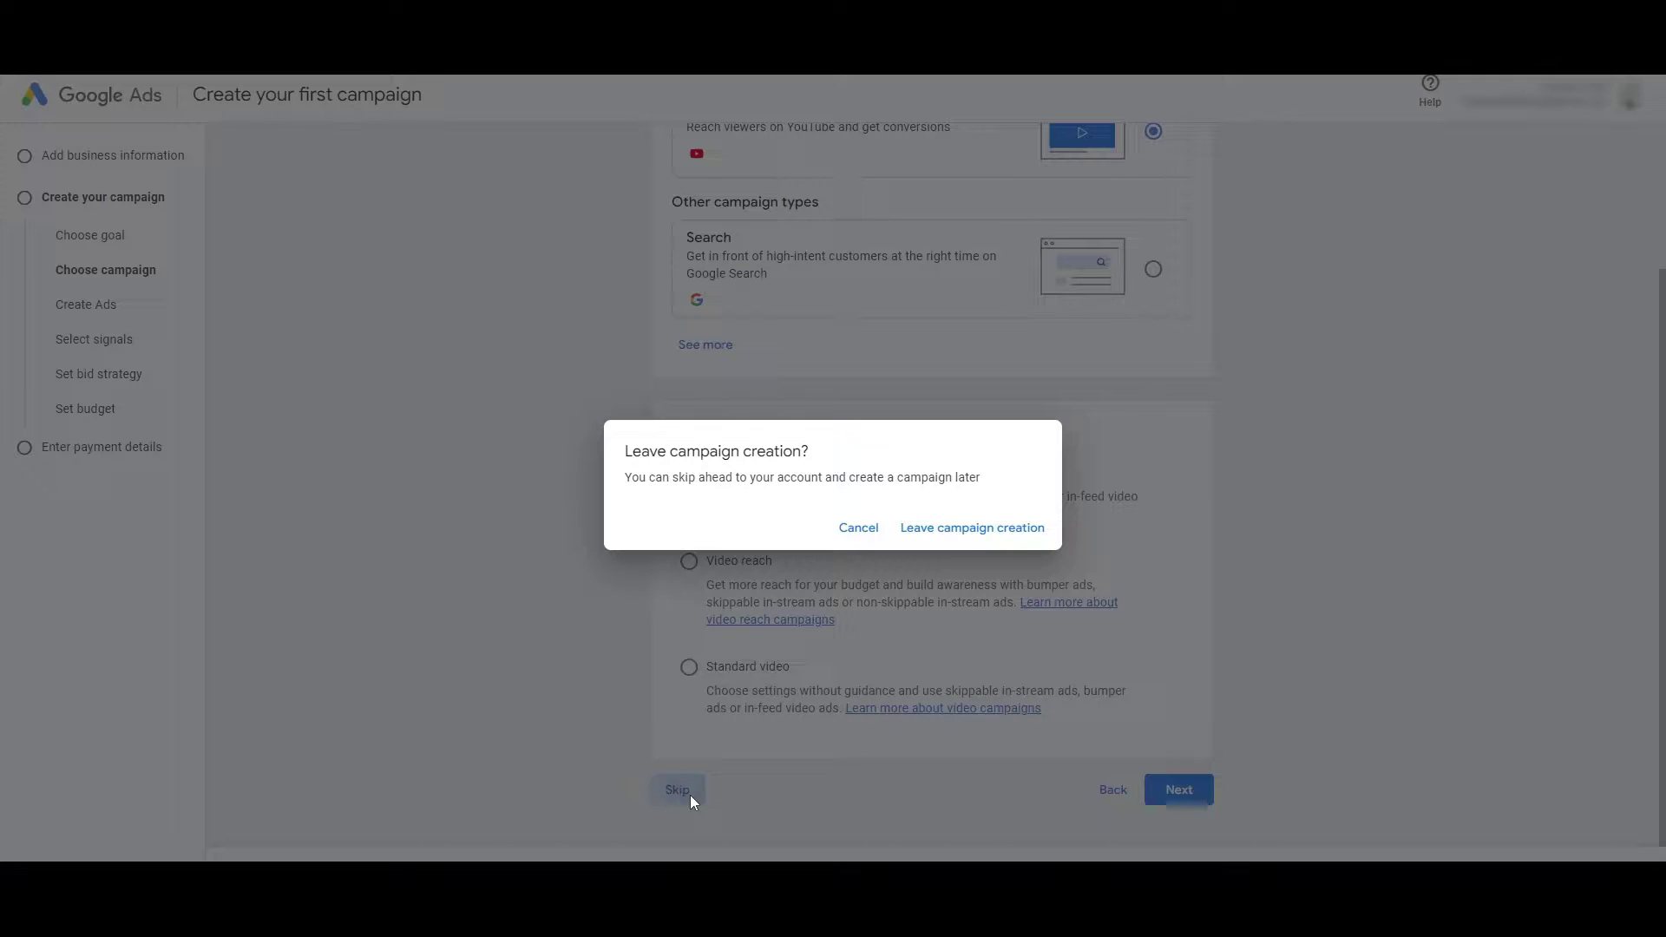
{"action": "left_click", "coordinate": [968, 527]}
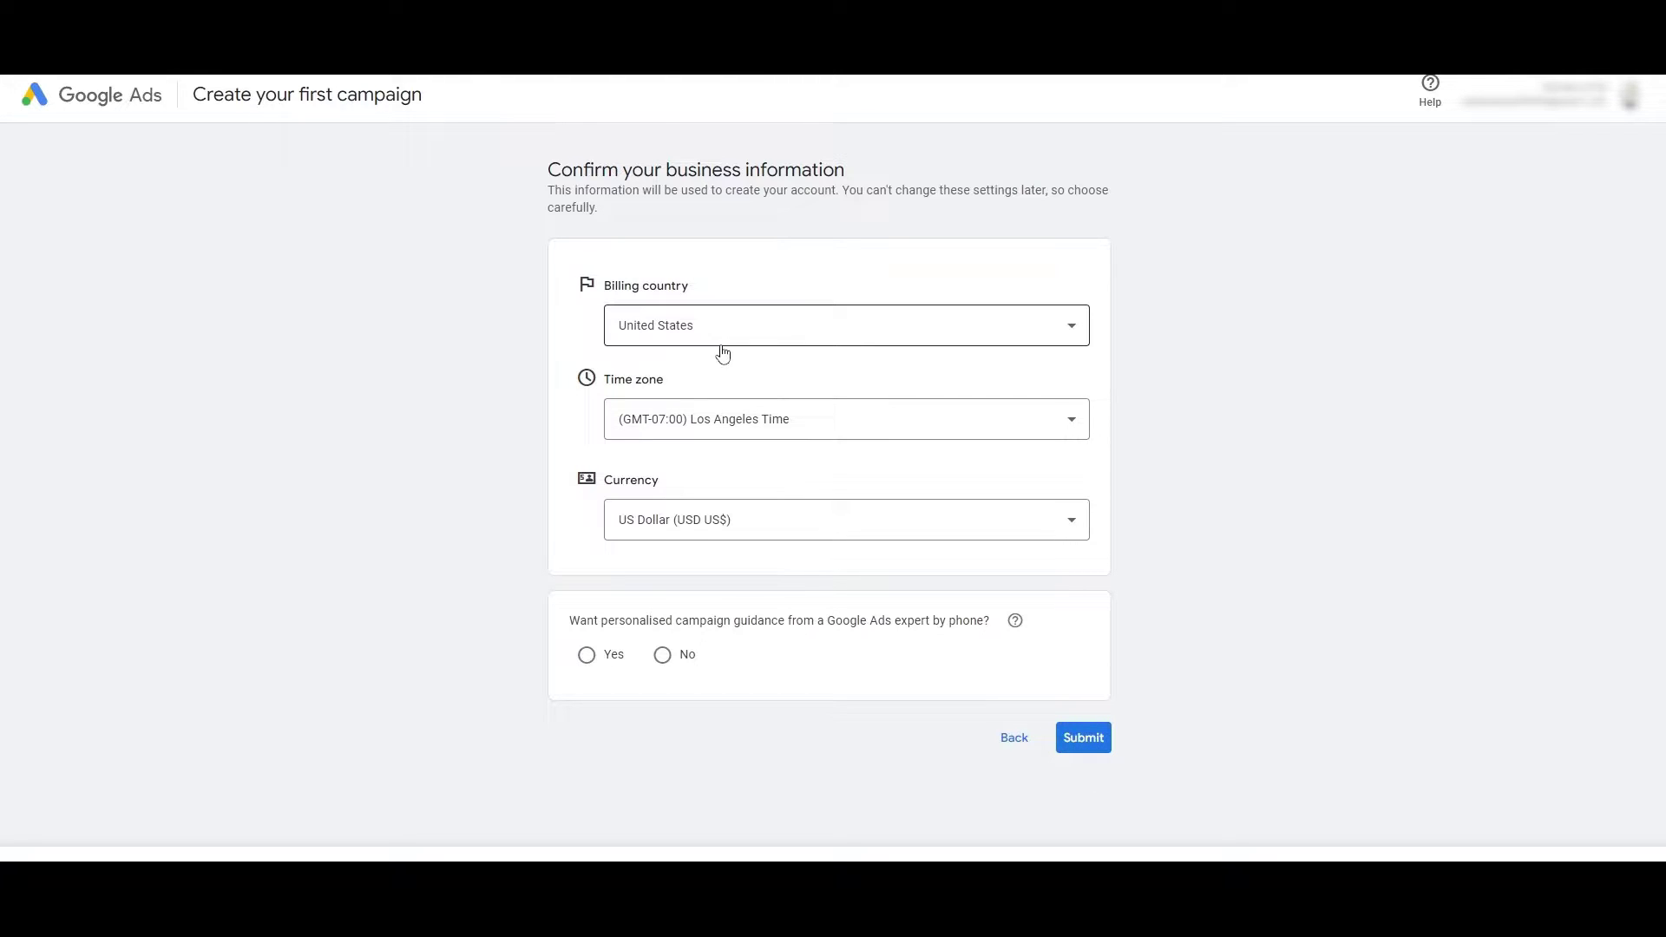
{"action": "left_click", "coordinate": [1083, 737]}
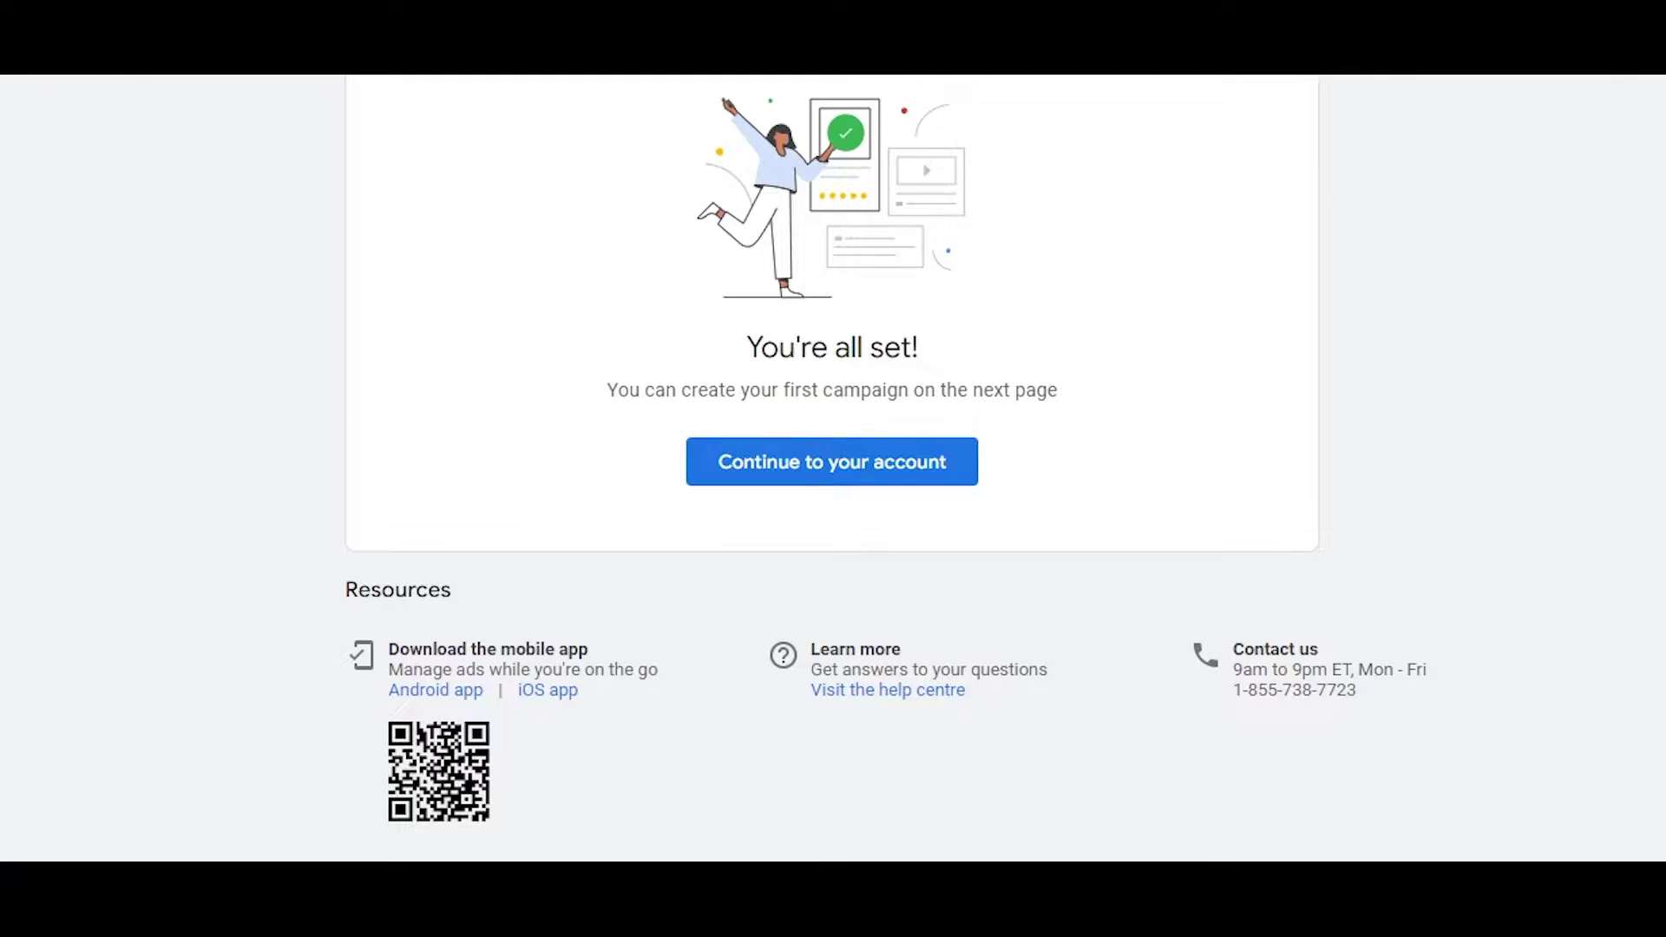
{"action": "left_click", "coordinate": [833, 462]}
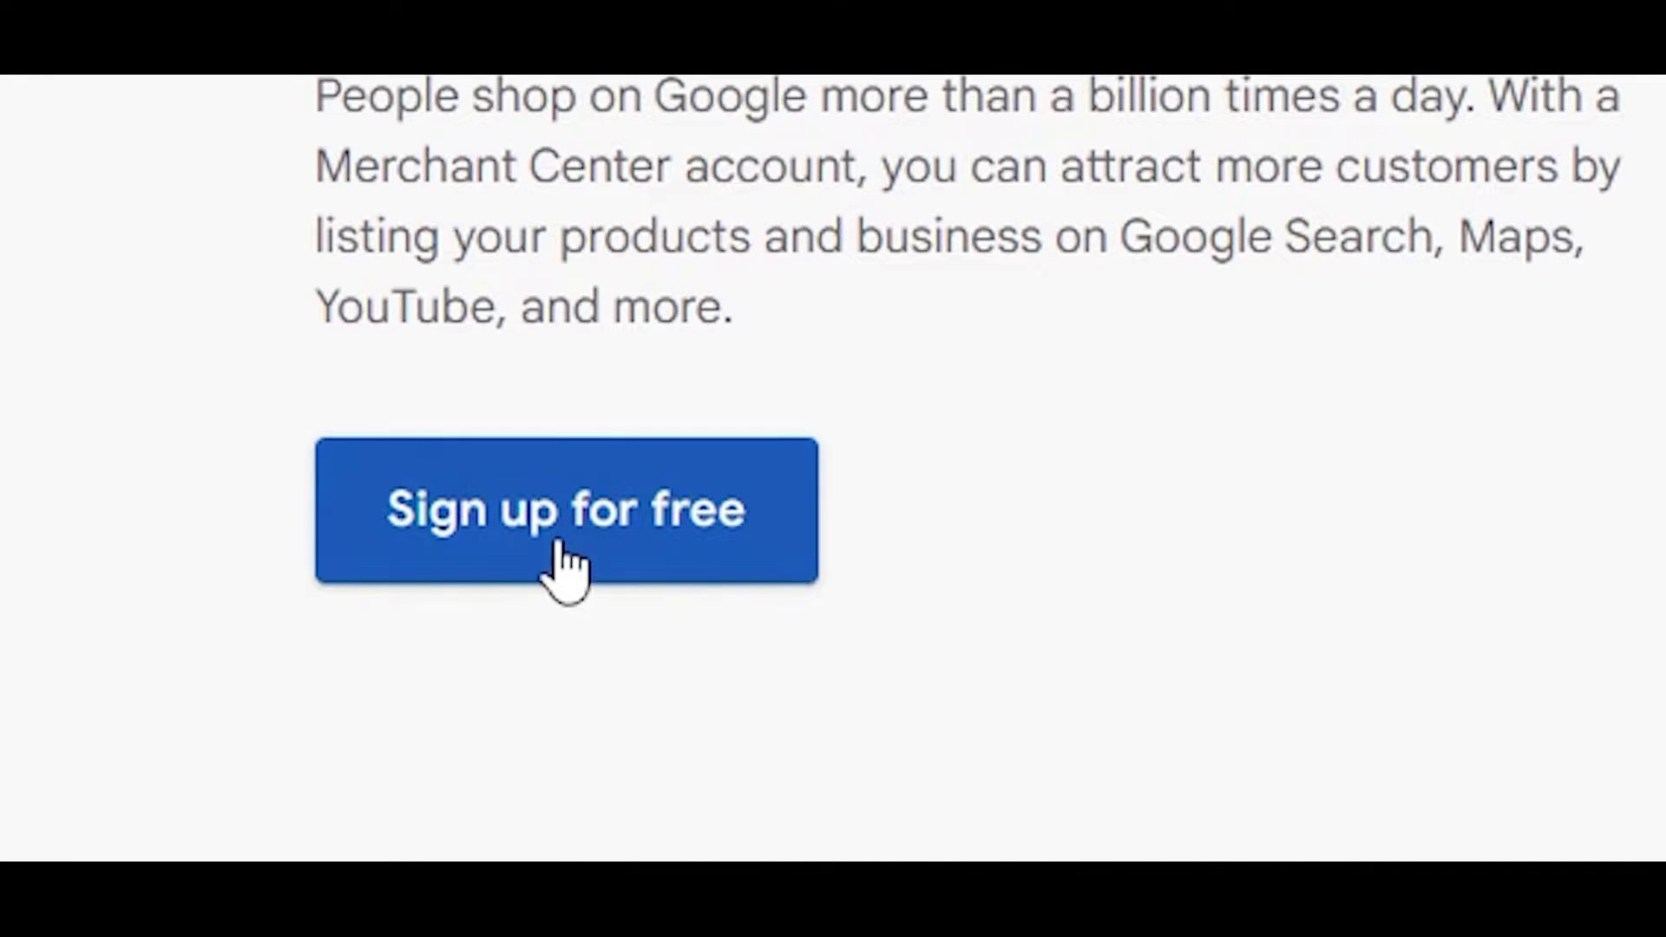
Sign up for Merchant Center as an online-only seller with the pasted store URL and business name.
{"action": "left_click", "coordinate": [435, 566]}
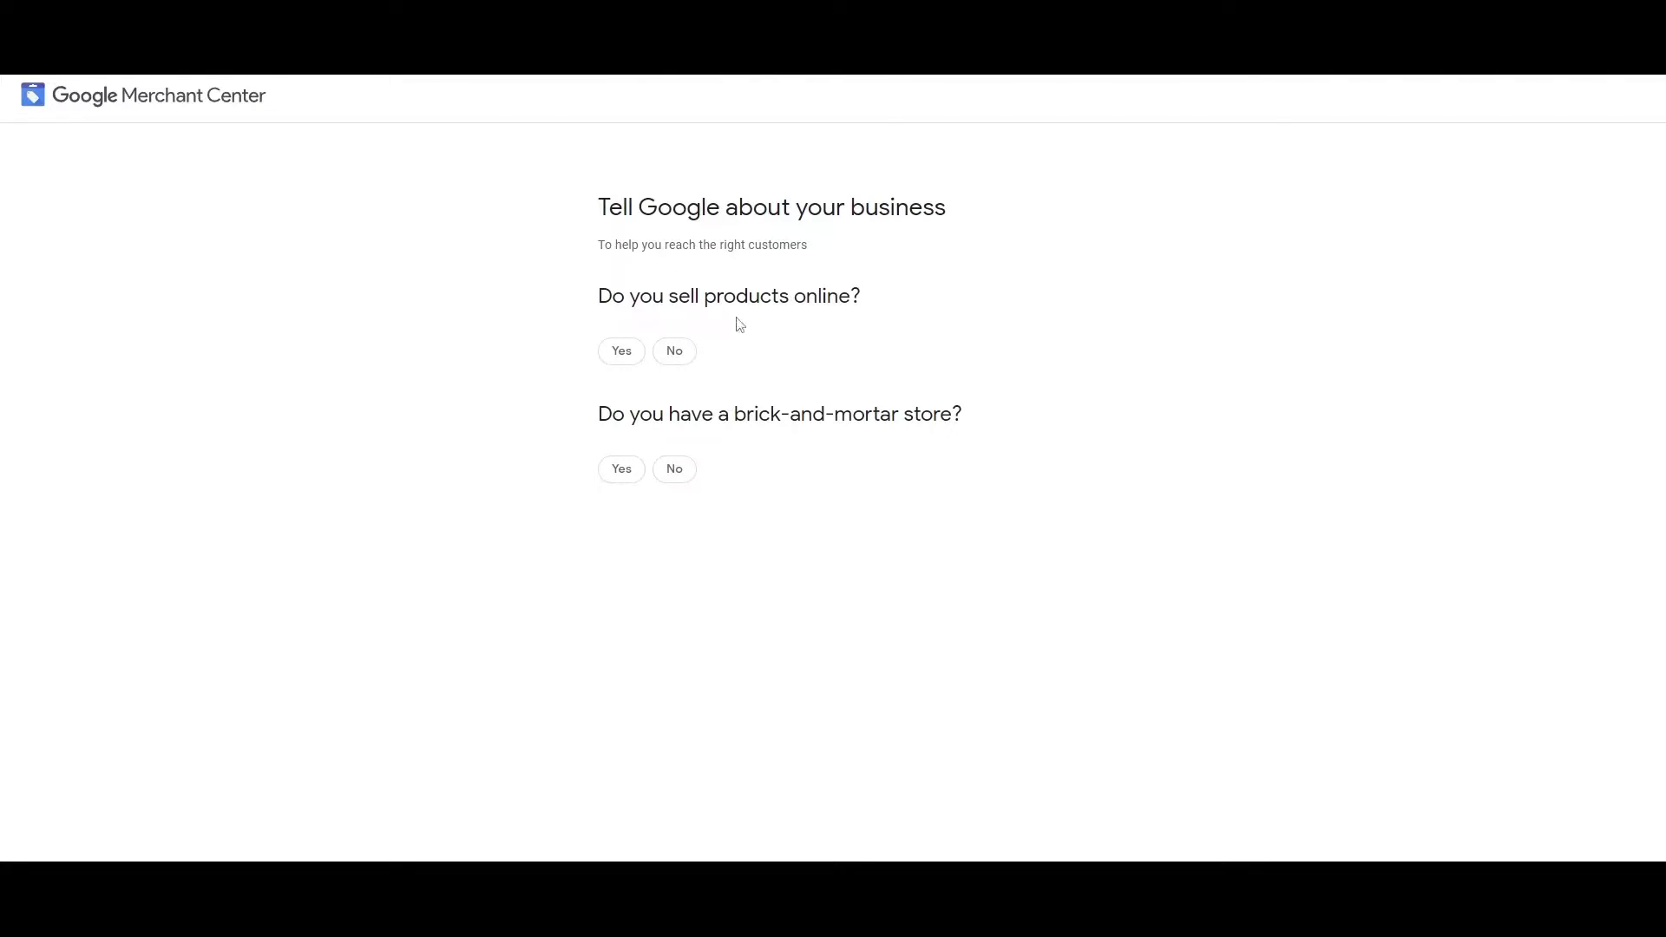
{"action": "left_click", "coordinate": [612, 355]}
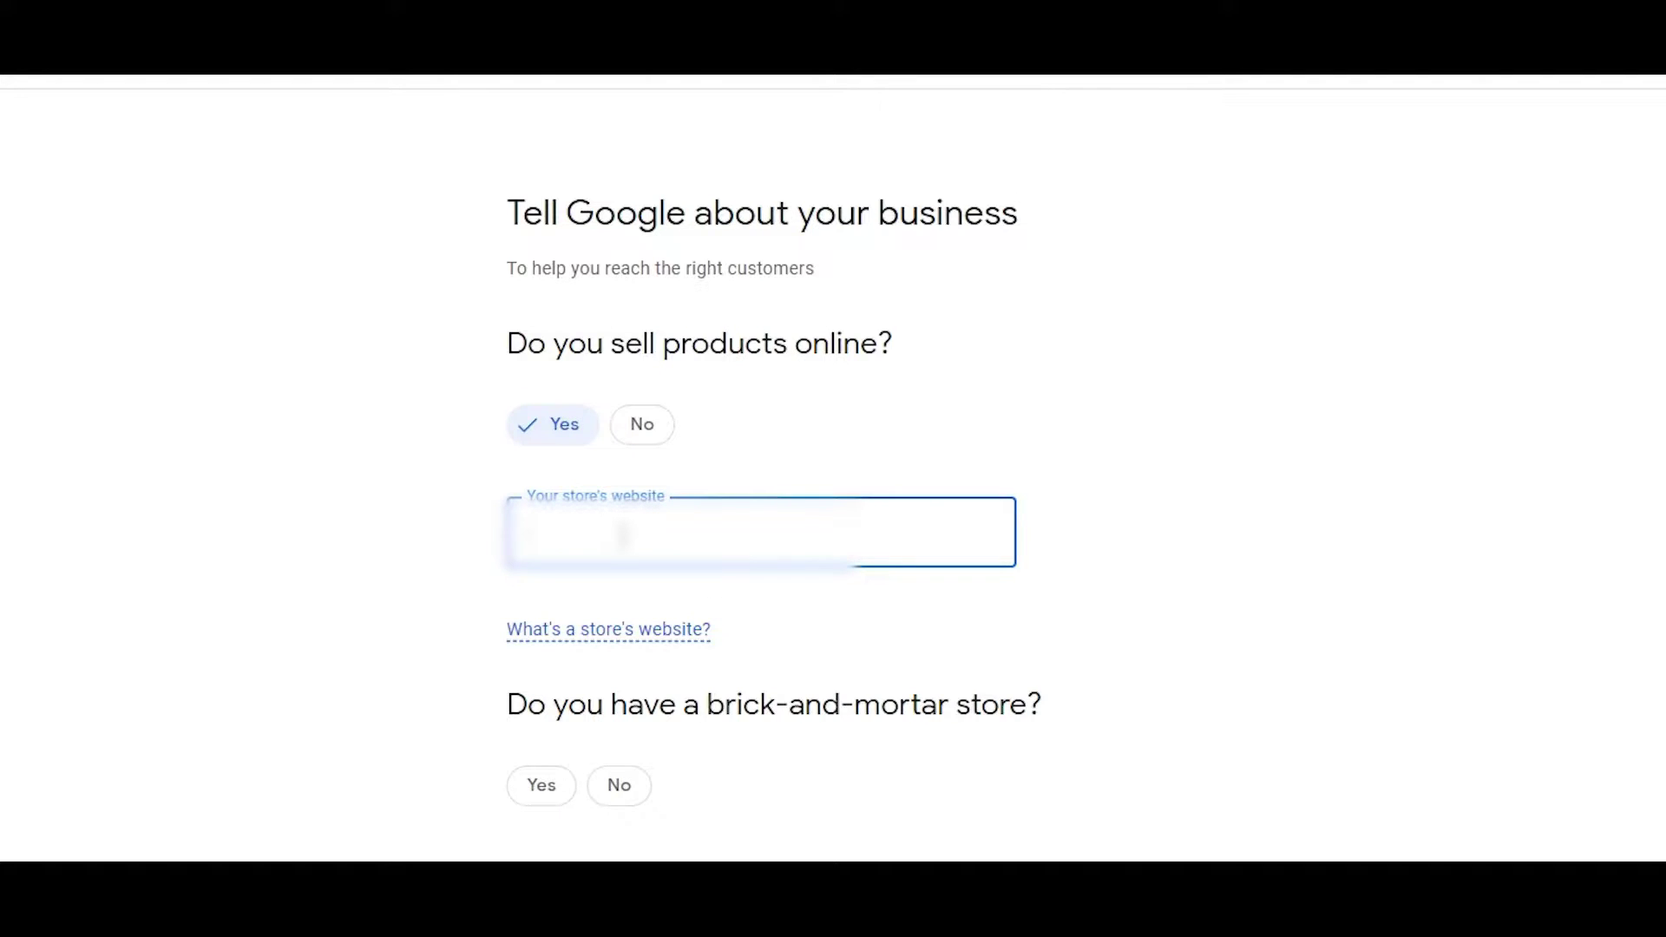
{"action": "key", "text": "ctrl+v"}
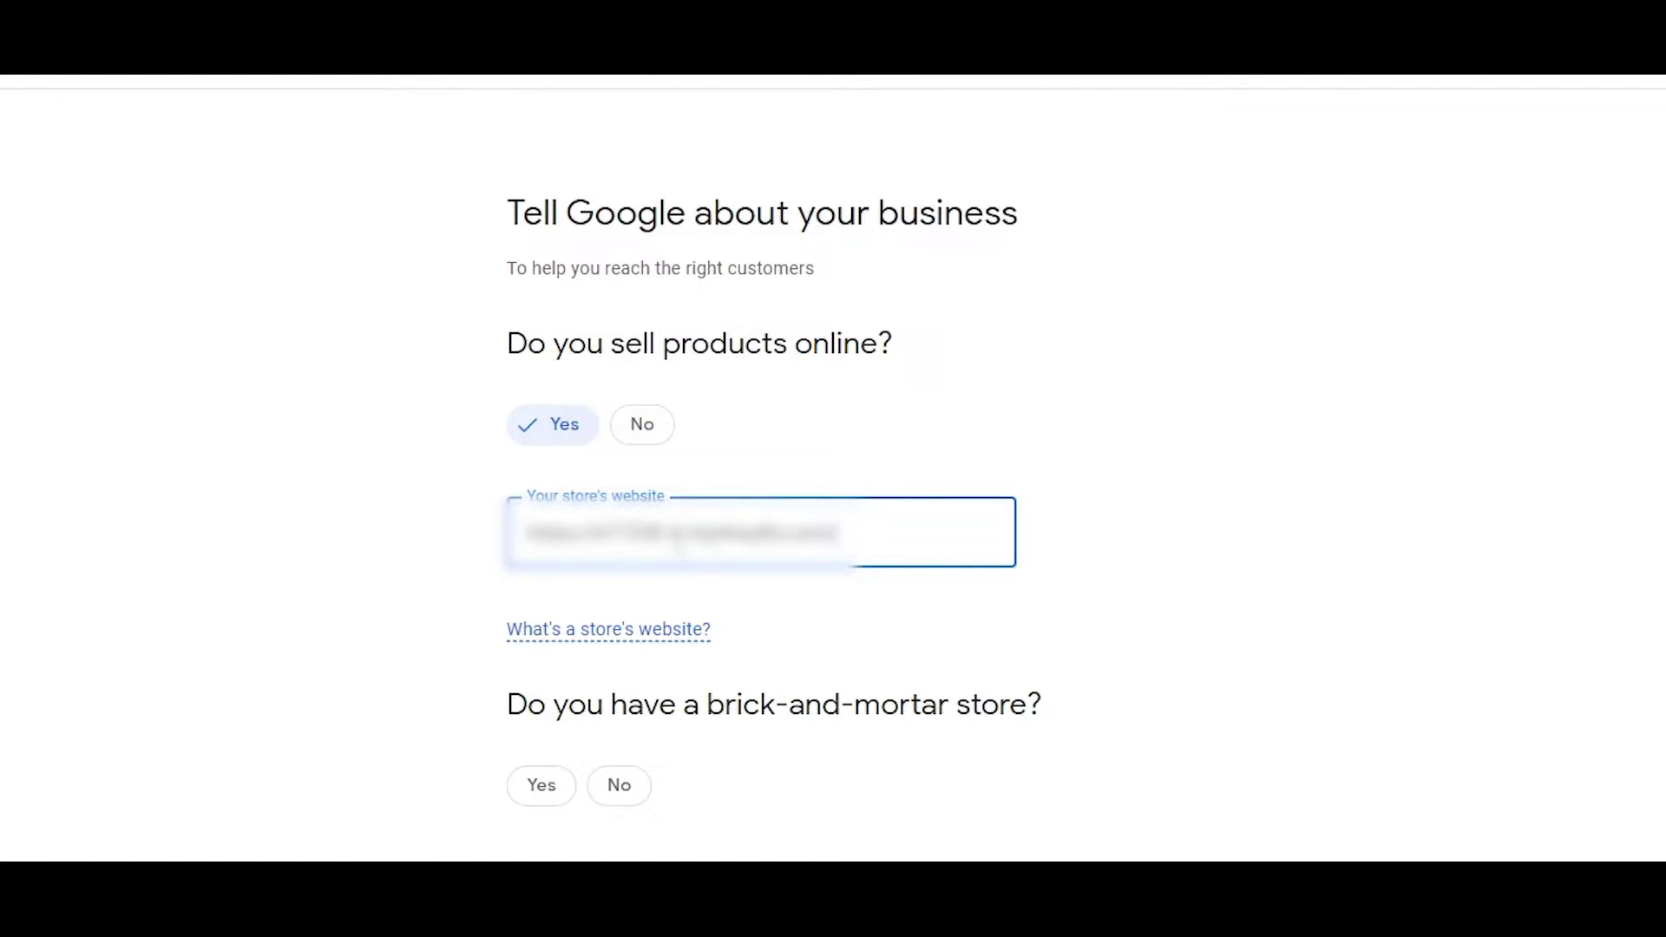
{"action": "left_click", "coordinate": [642, 783]}
{"action": "left_click", "coordinate": [574, 859]}
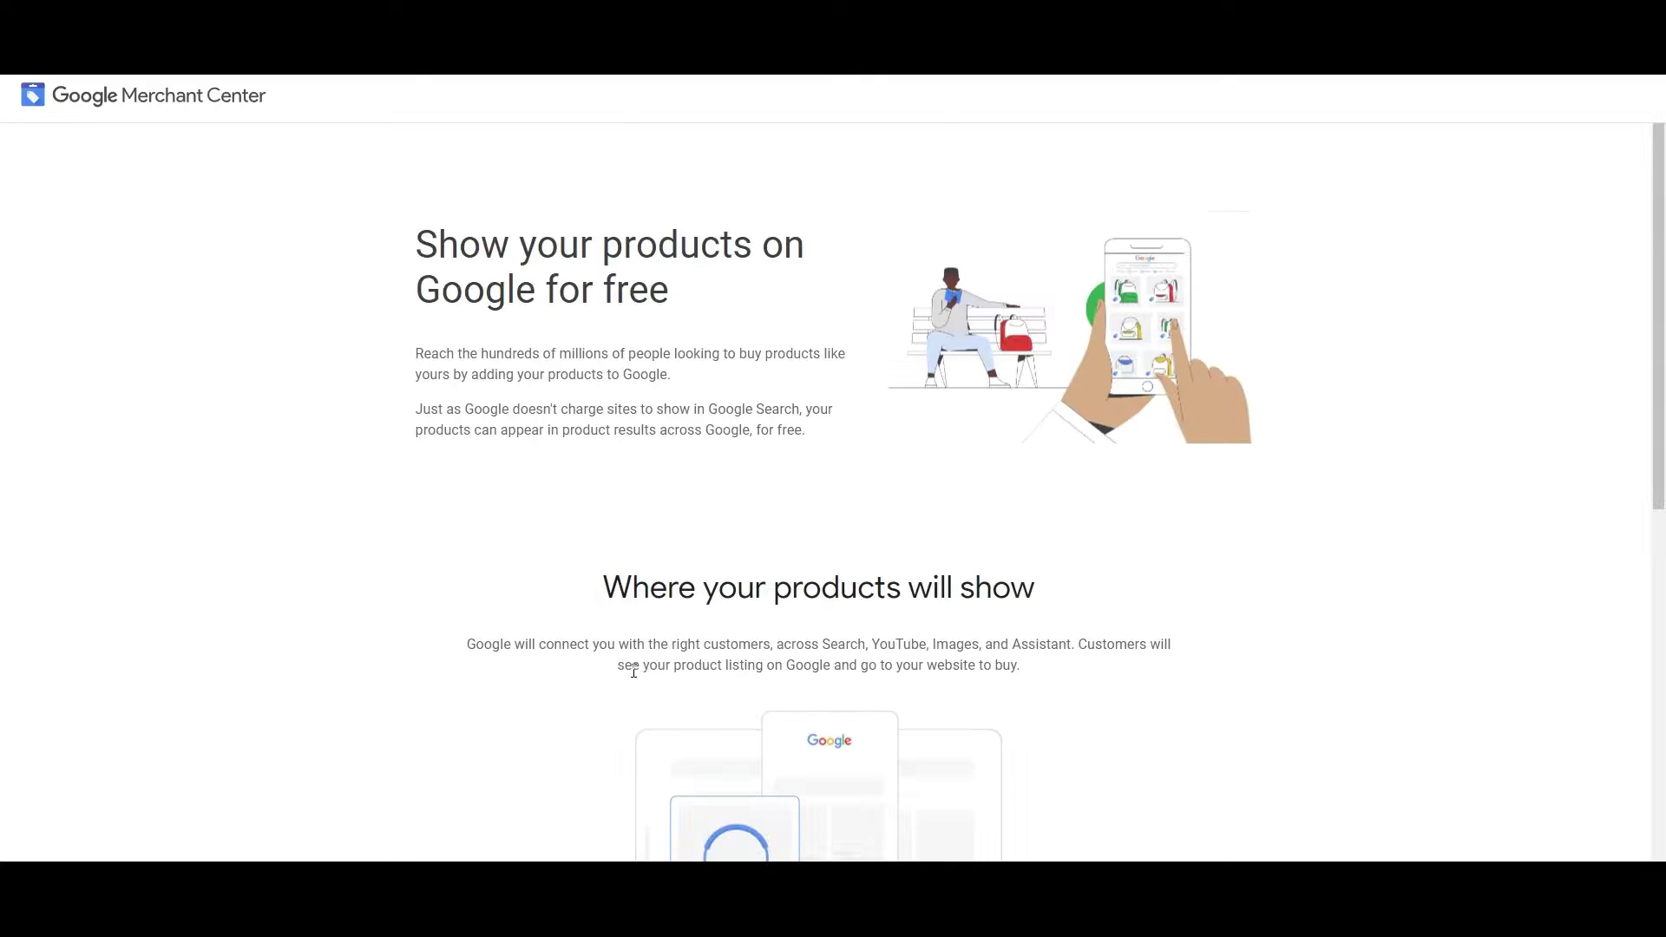
{"action": "scroll", "coordinate": [633, 672], "scroll_direction": "down", "scroll_amount": 6}
{"action": "left_click", "coordinate": [640, 781]}
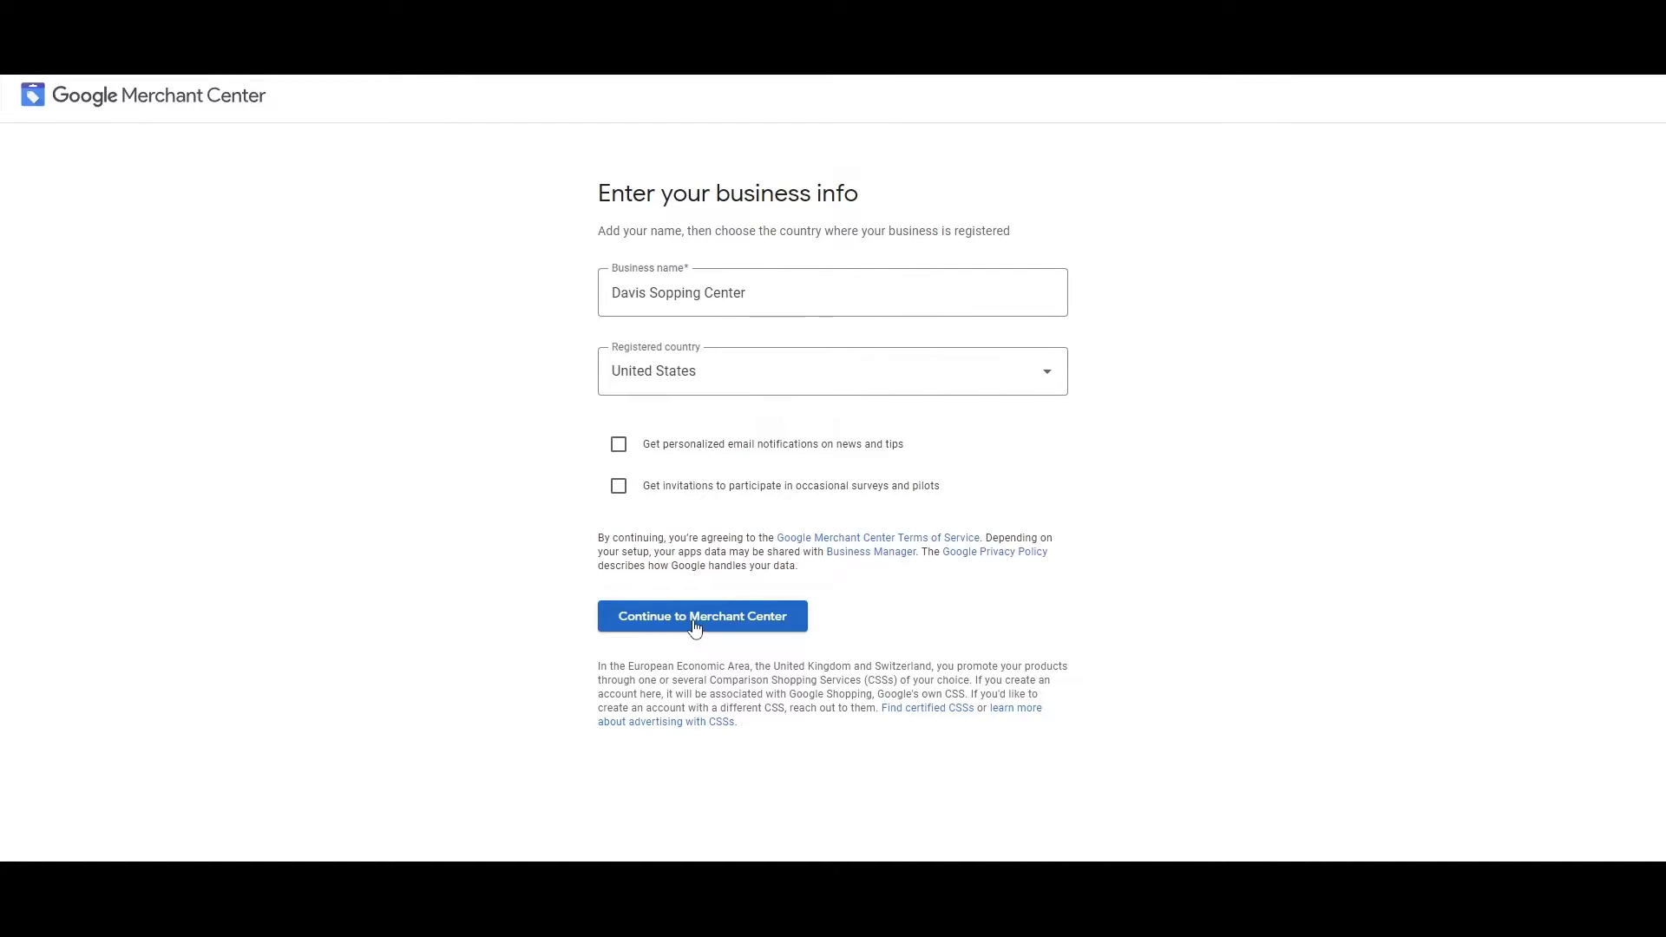
{"action": "left_click", "coordinate": [694, 620]}
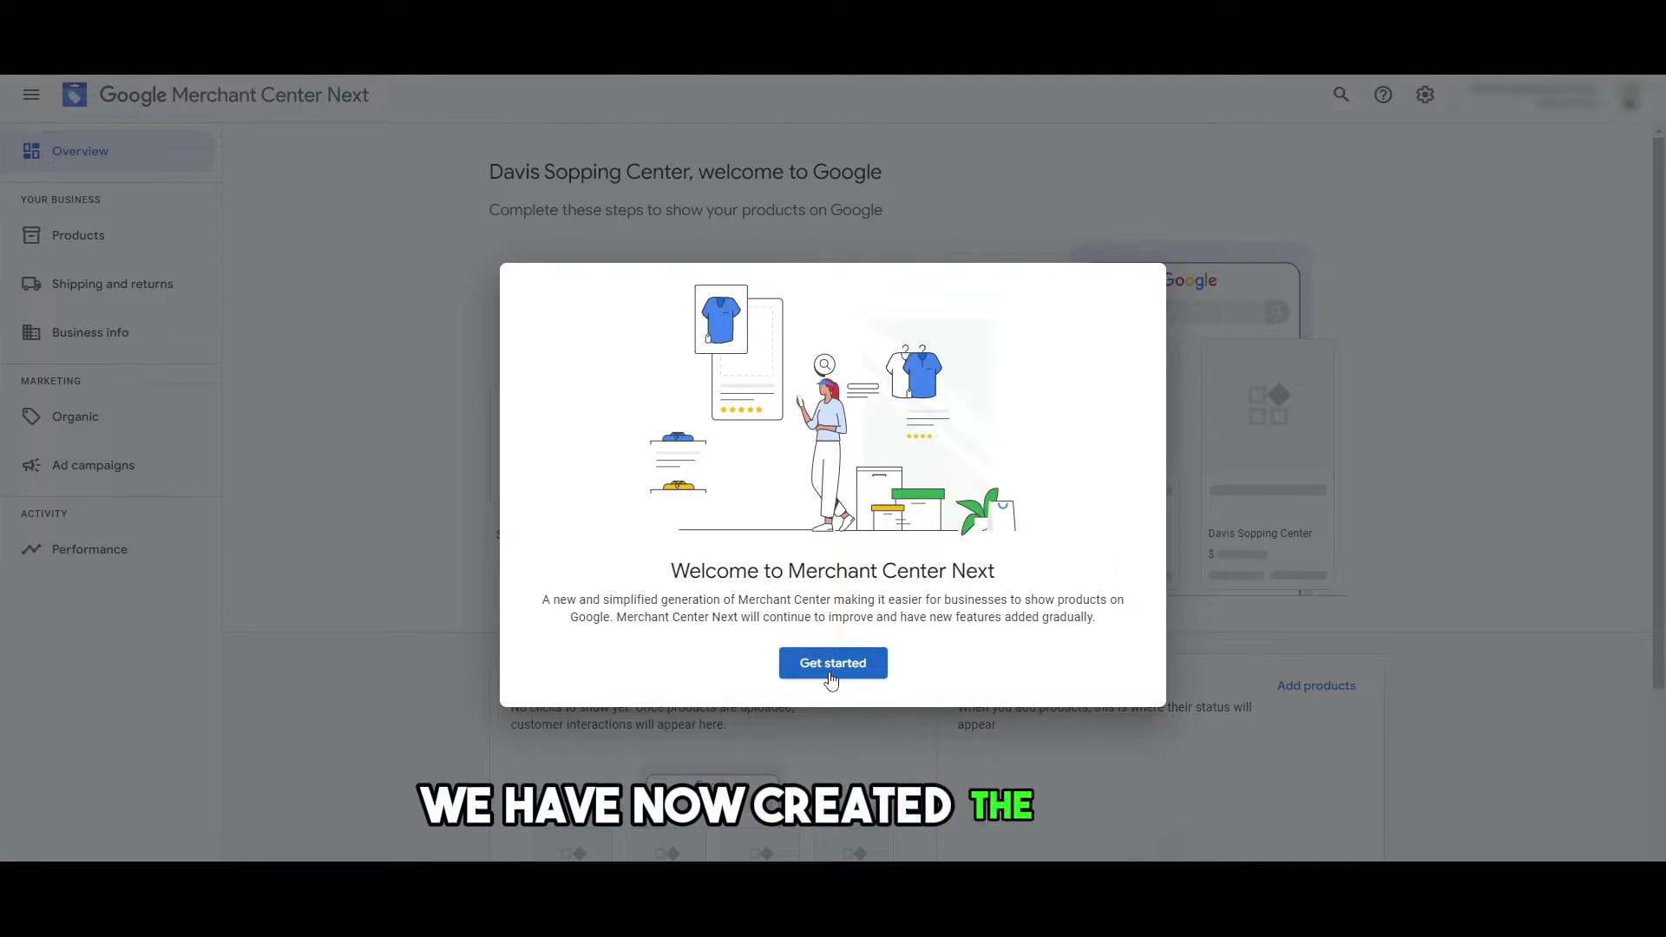
Dismiss the 'Welcome to Merchant Center Next' dialog with Get started.
{"action": "left_click", "coordinate": [831, 668]}
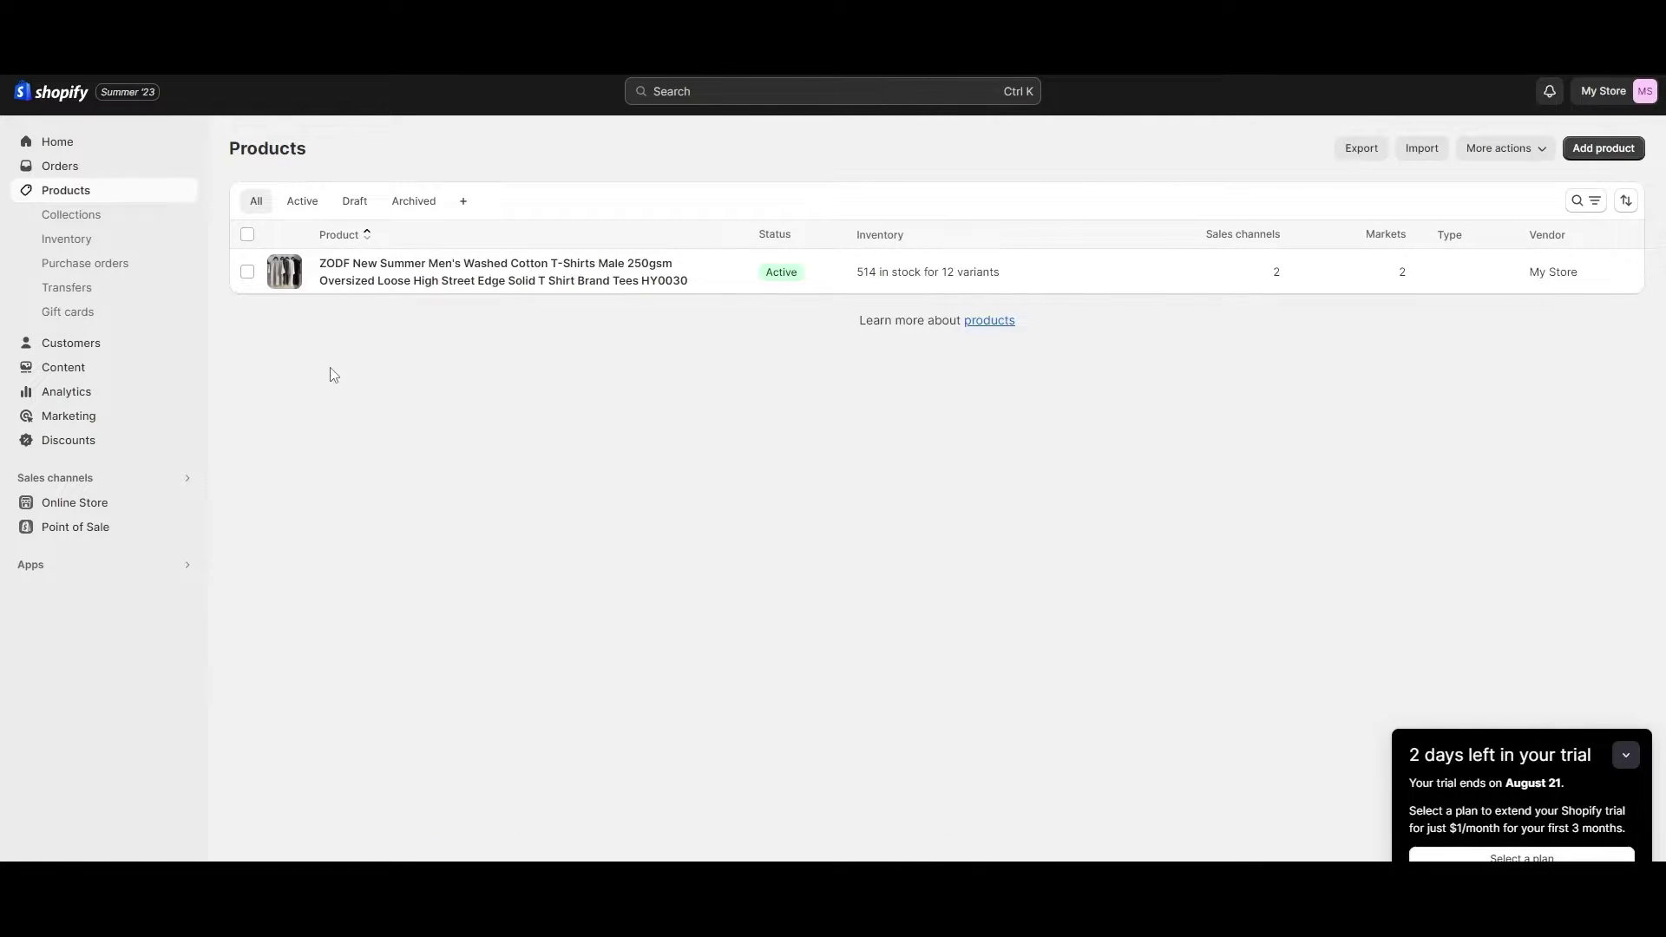
Go to the Shopify admin Home page from the Products list.
{"action": "left_click", "coordinate": [59, 143]}
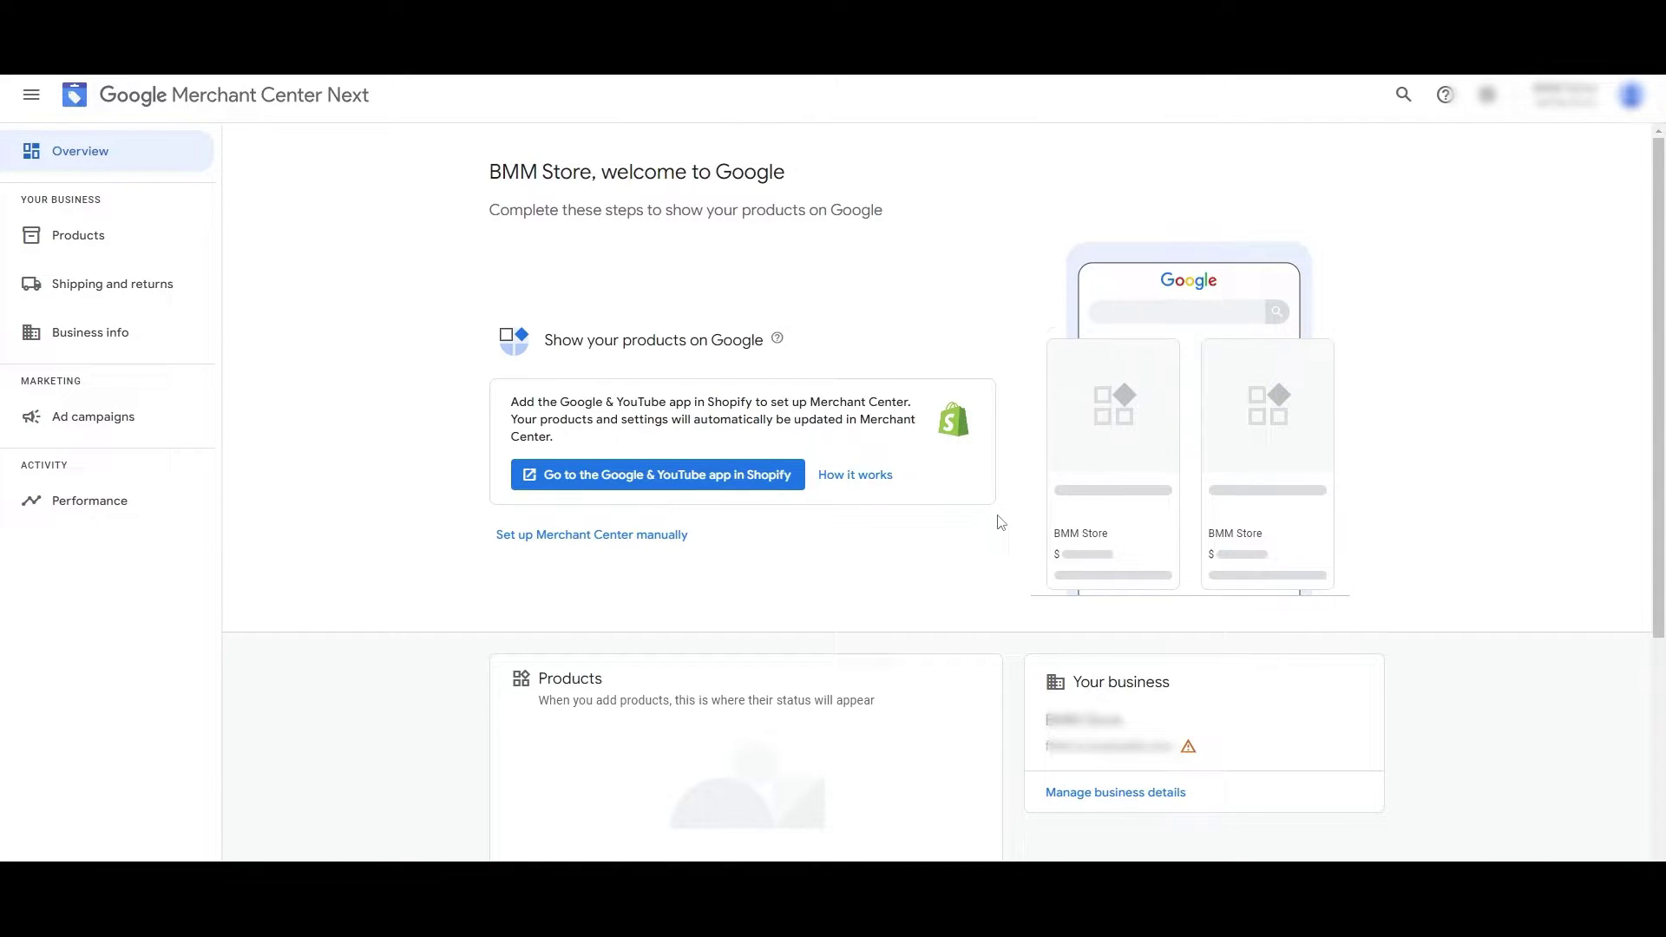
Open Business info from Manage business details and go to the Confirm online store page.
{"action": "scroll", "coordinate": [1065, 561], "scroll_direction": "down", "scroll_amount": 1}
{"action": "triple_click", "coordinate": [1076, 596]}
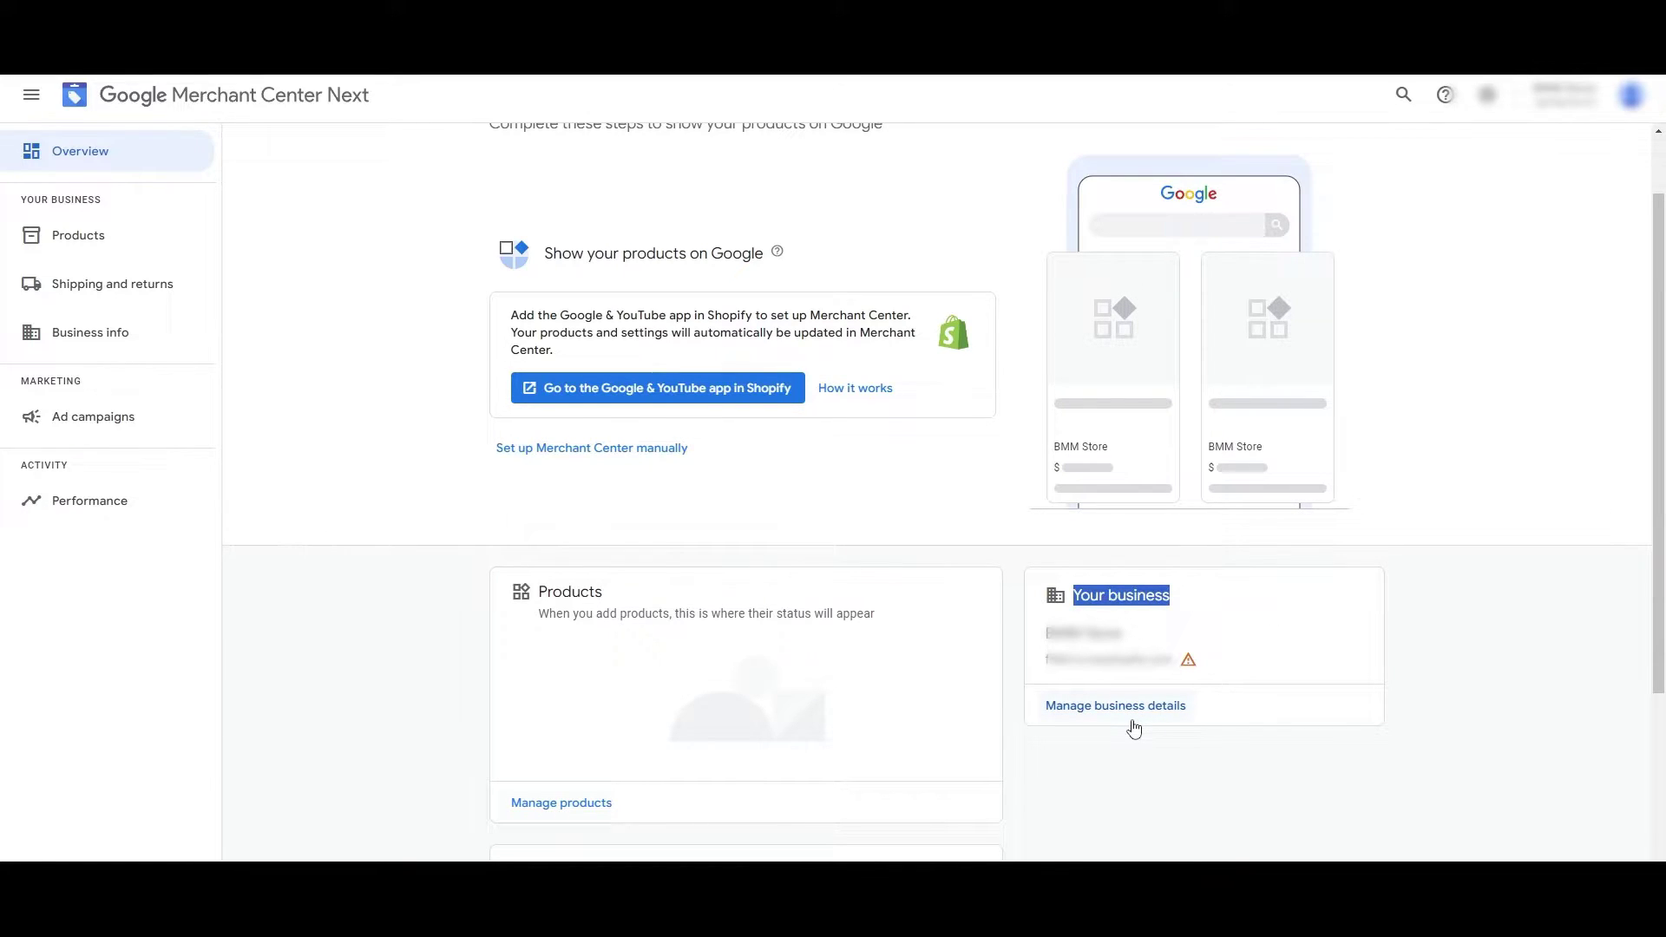
{"action": "left_click", "coordinate": [1132, 721]}
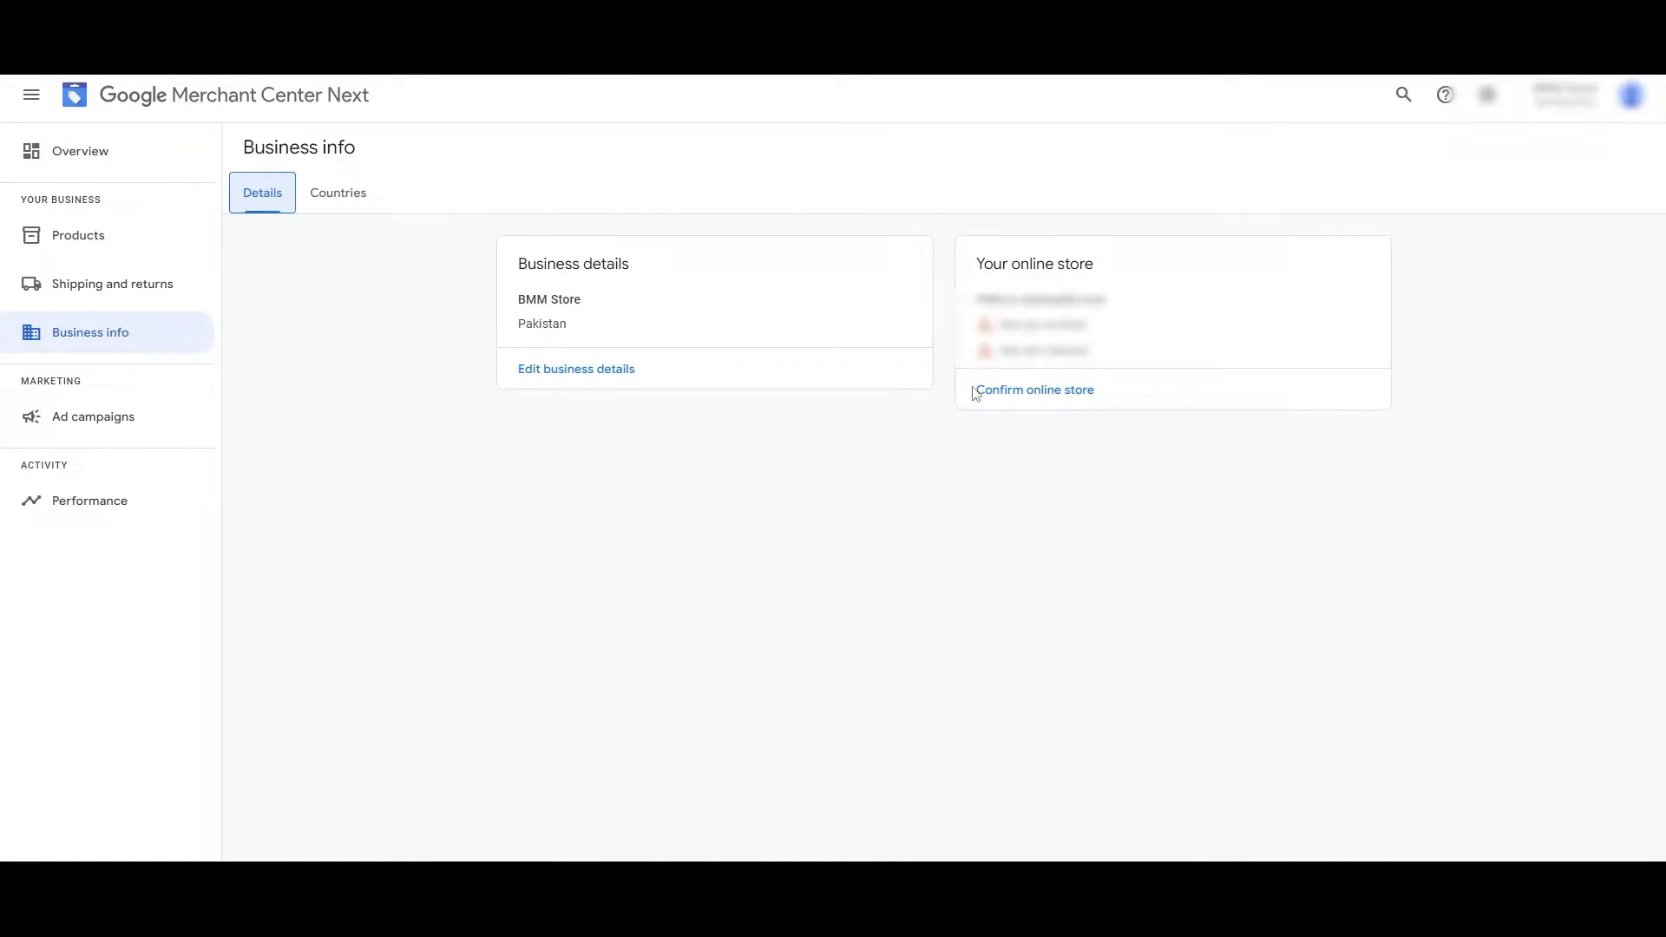
{"action": "left_click", "coordinate": [1023, 390]}
{"action": "left_click", "coordinate": [614, 268]}
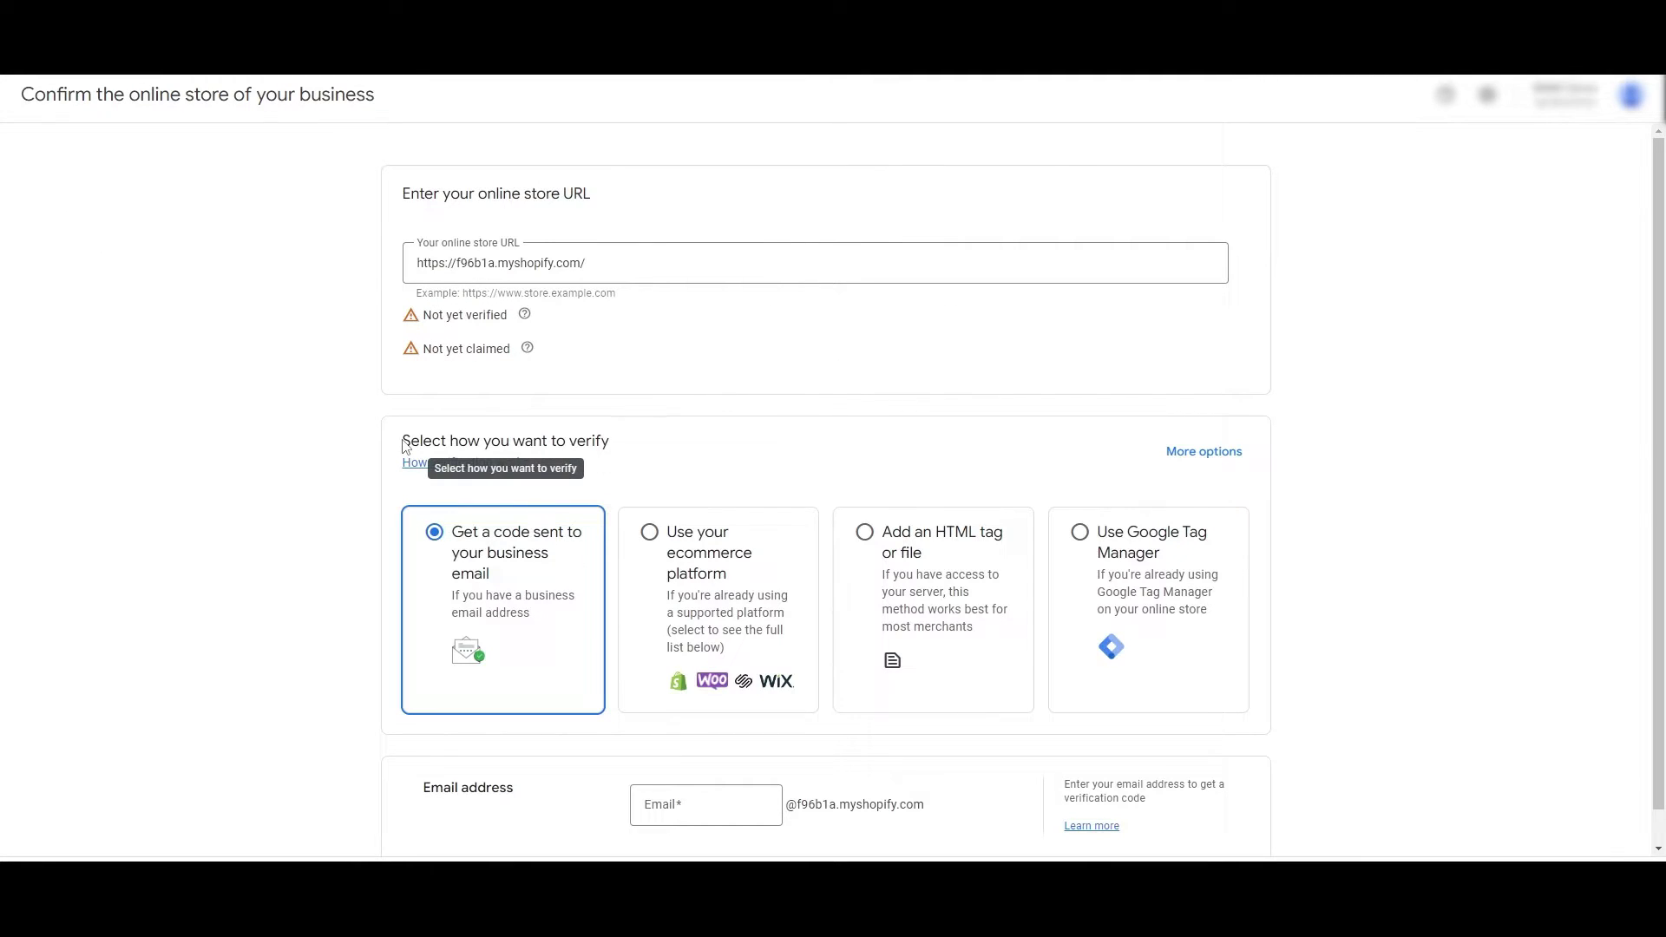
Choose 'Use your ecommerce platform' as the online store verification method.
{"action": "left_click_drag", "start_coordinate": [404, 447], "coordinate": [647, 449]}
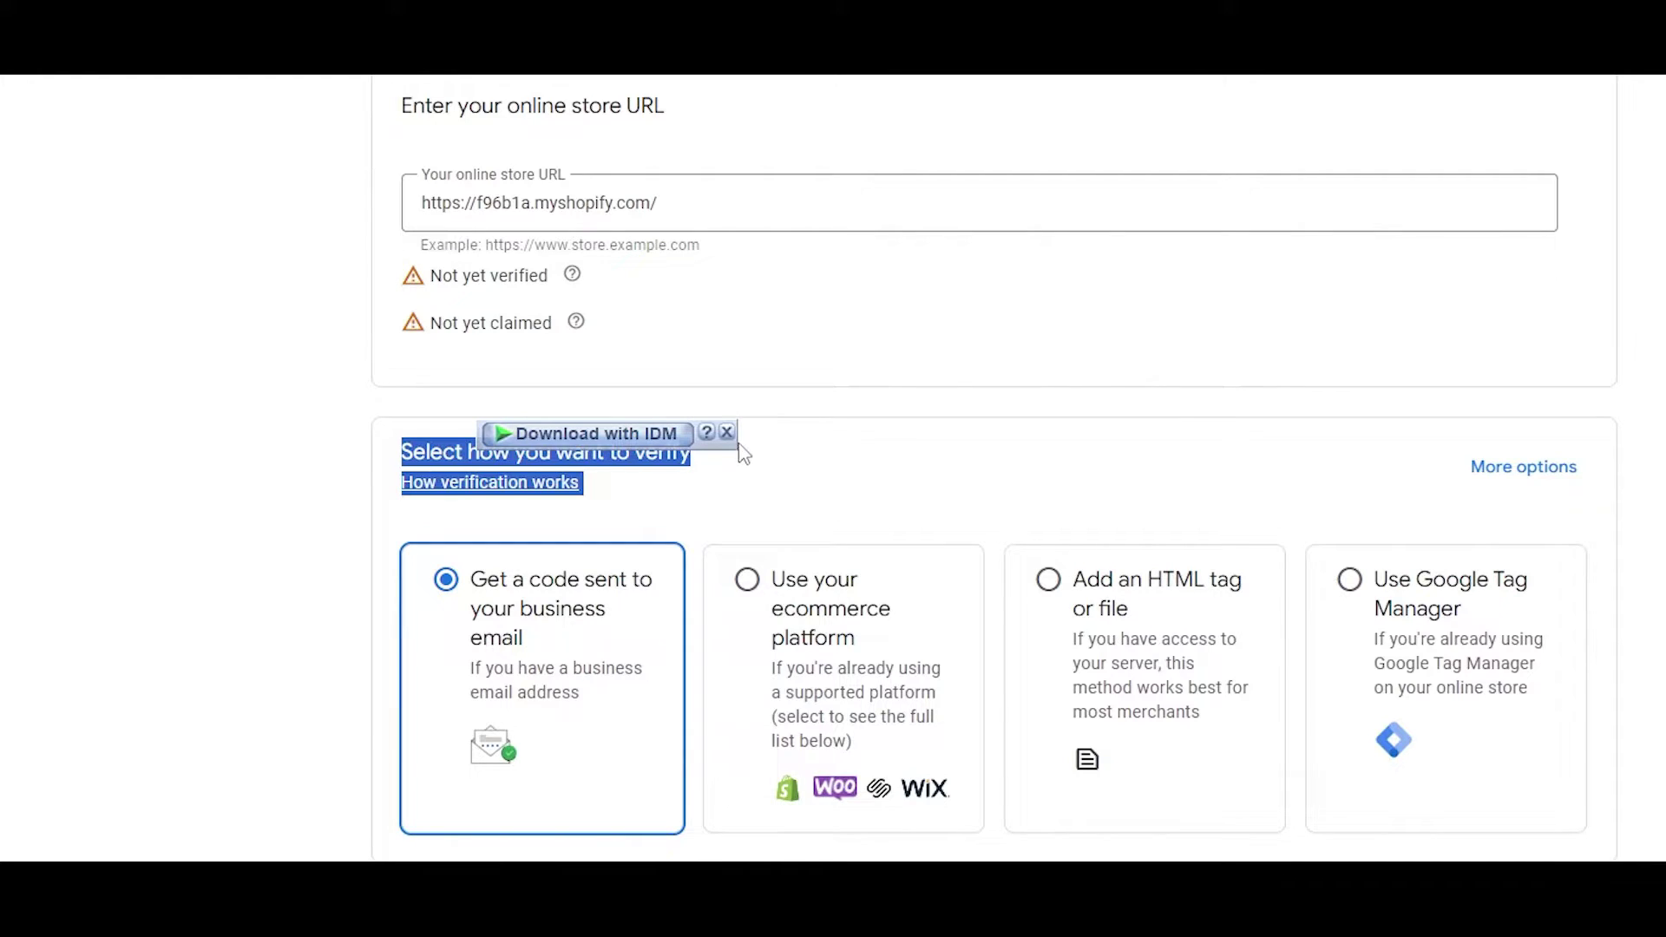
{"action": "left_click", "coordinate": [523, 520]}
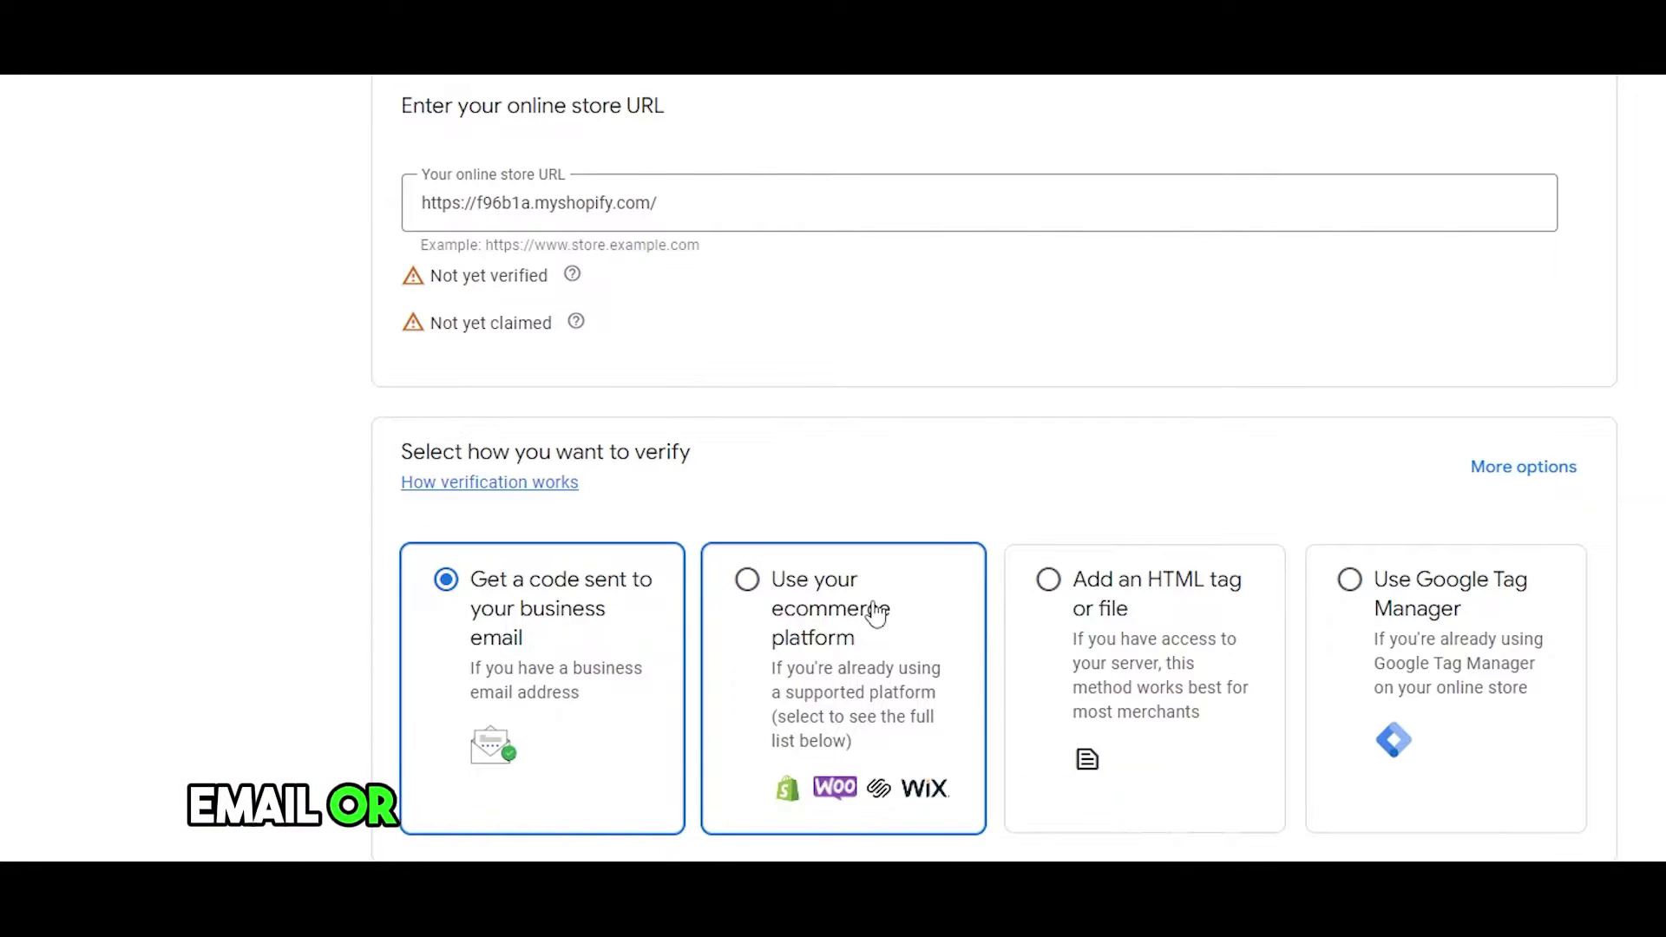
{"action": "left_click", "coordinate": [877, 641]}
Expand the Shopify row to show its verification instructions and the generated meta tag.
{"action": "scroll", "coordinate": [879, 651], "scroll_direction": "down", "scroll_amount": 2}
{"action": "scroll", "coordinate": [1342, 651], "scroll_direction": "down", "scroll_amount": 2}
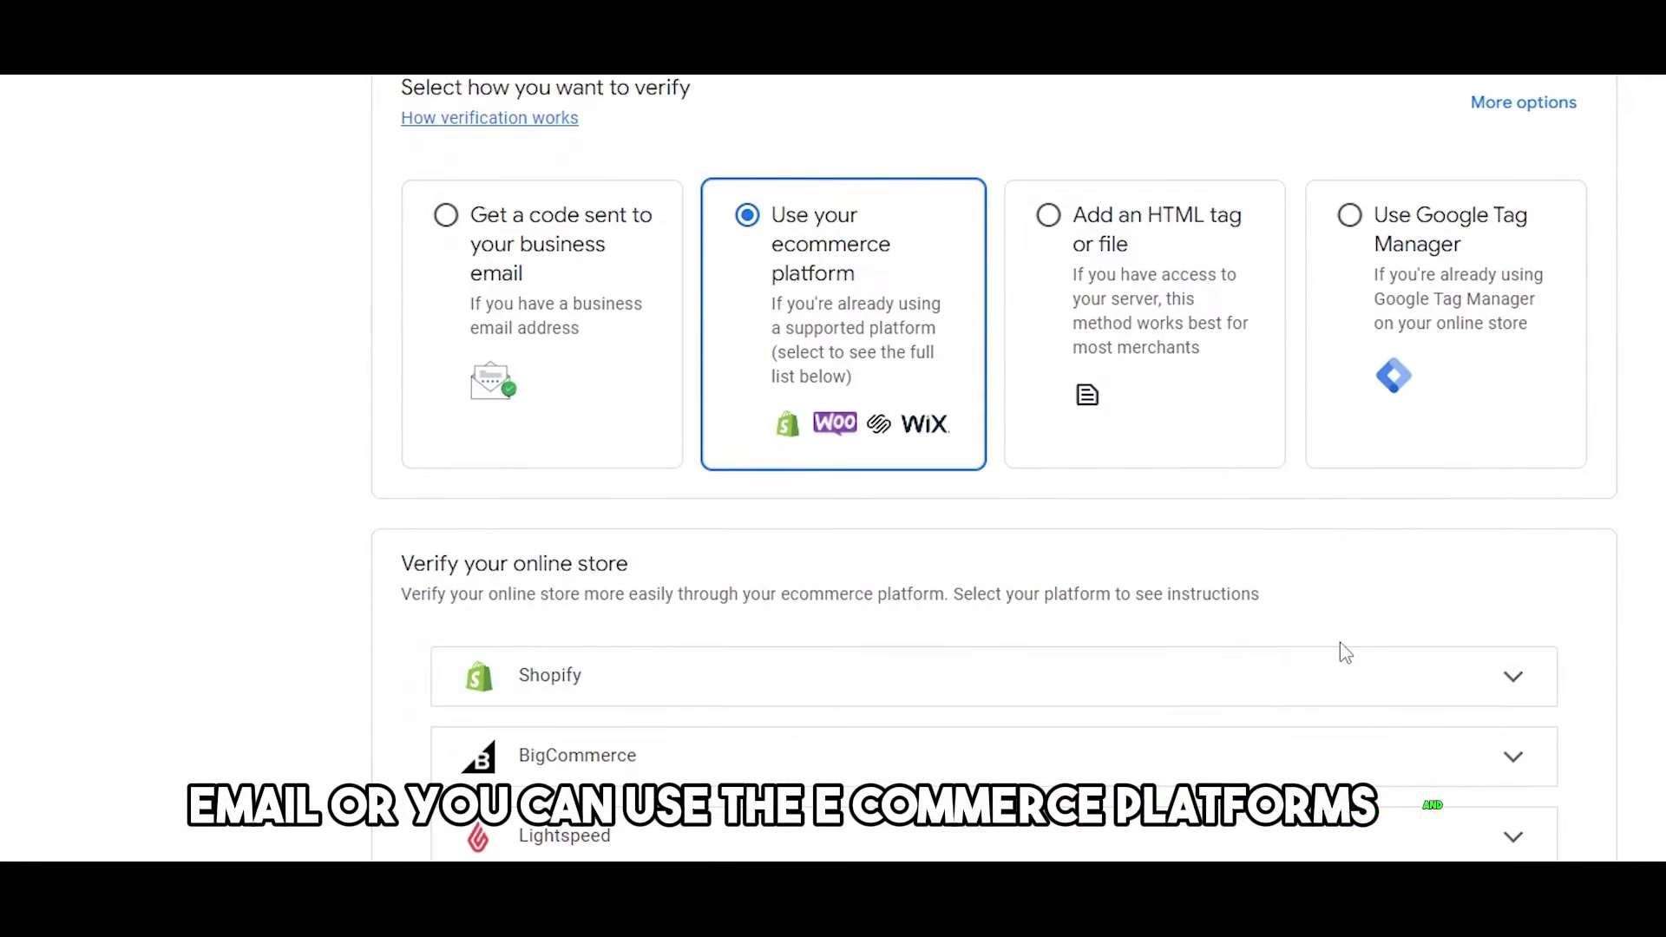
{"action": "left_click", "coordinate": [1526, 691]}
{"action": "scroll", "coordinate": [1313, 697], "scroll_direction": "down", "scroll_amount": 3}
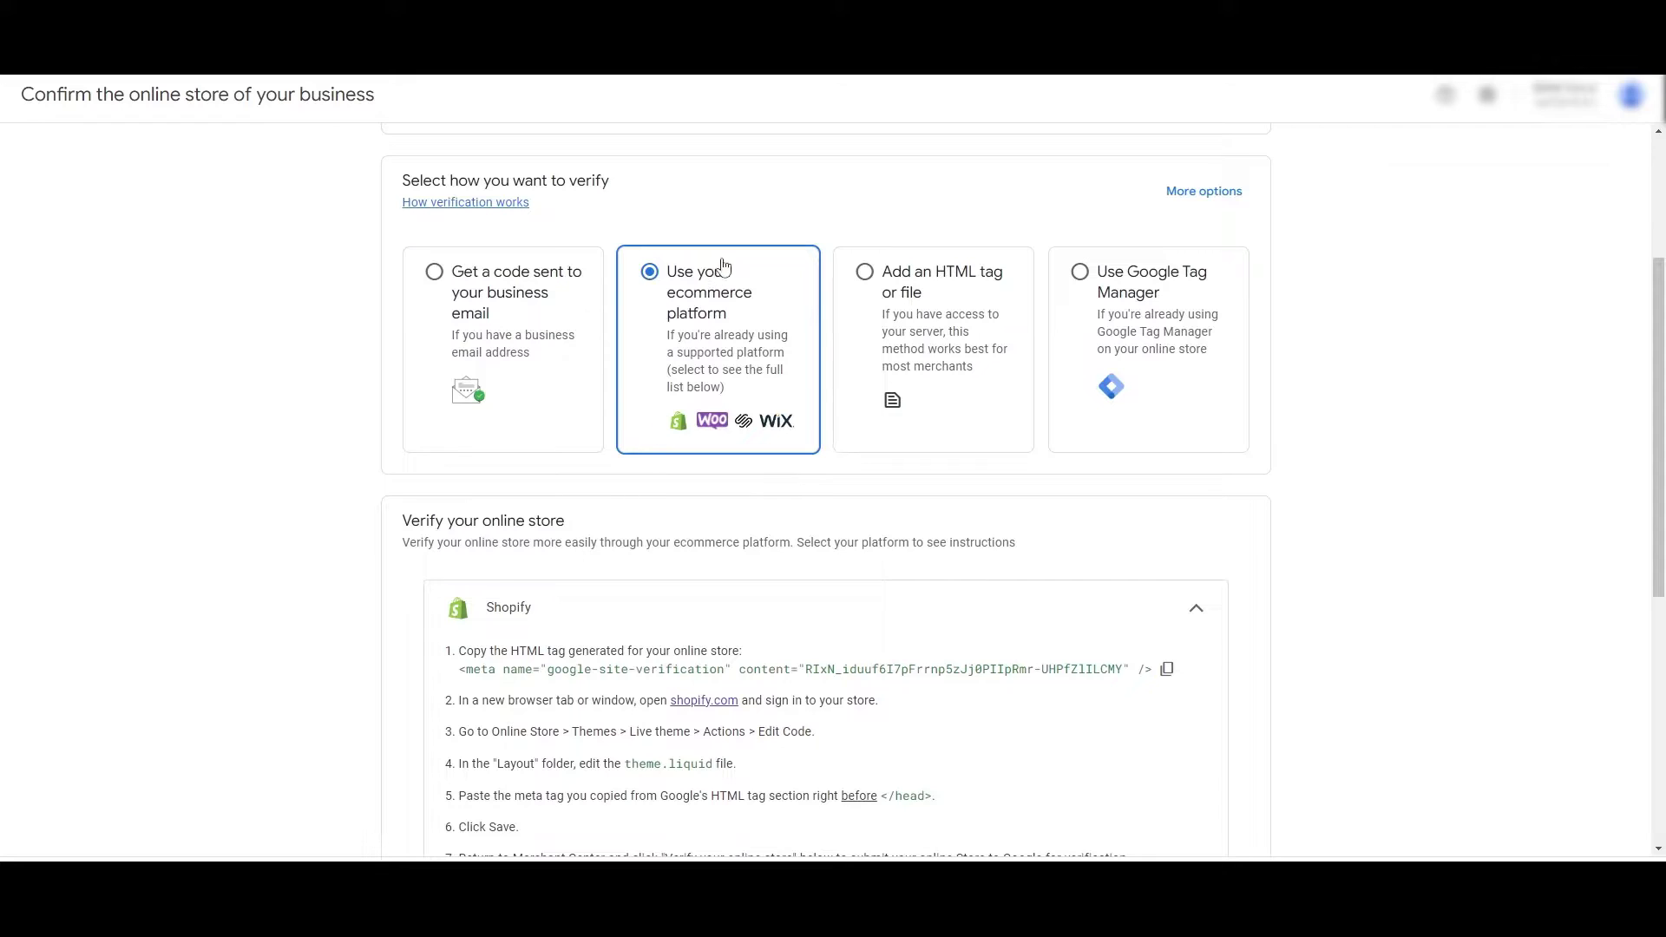
{"action": "scroll", "coordinate": [703, 321], "scroll_direction": "down", "scroll_amount": 2}
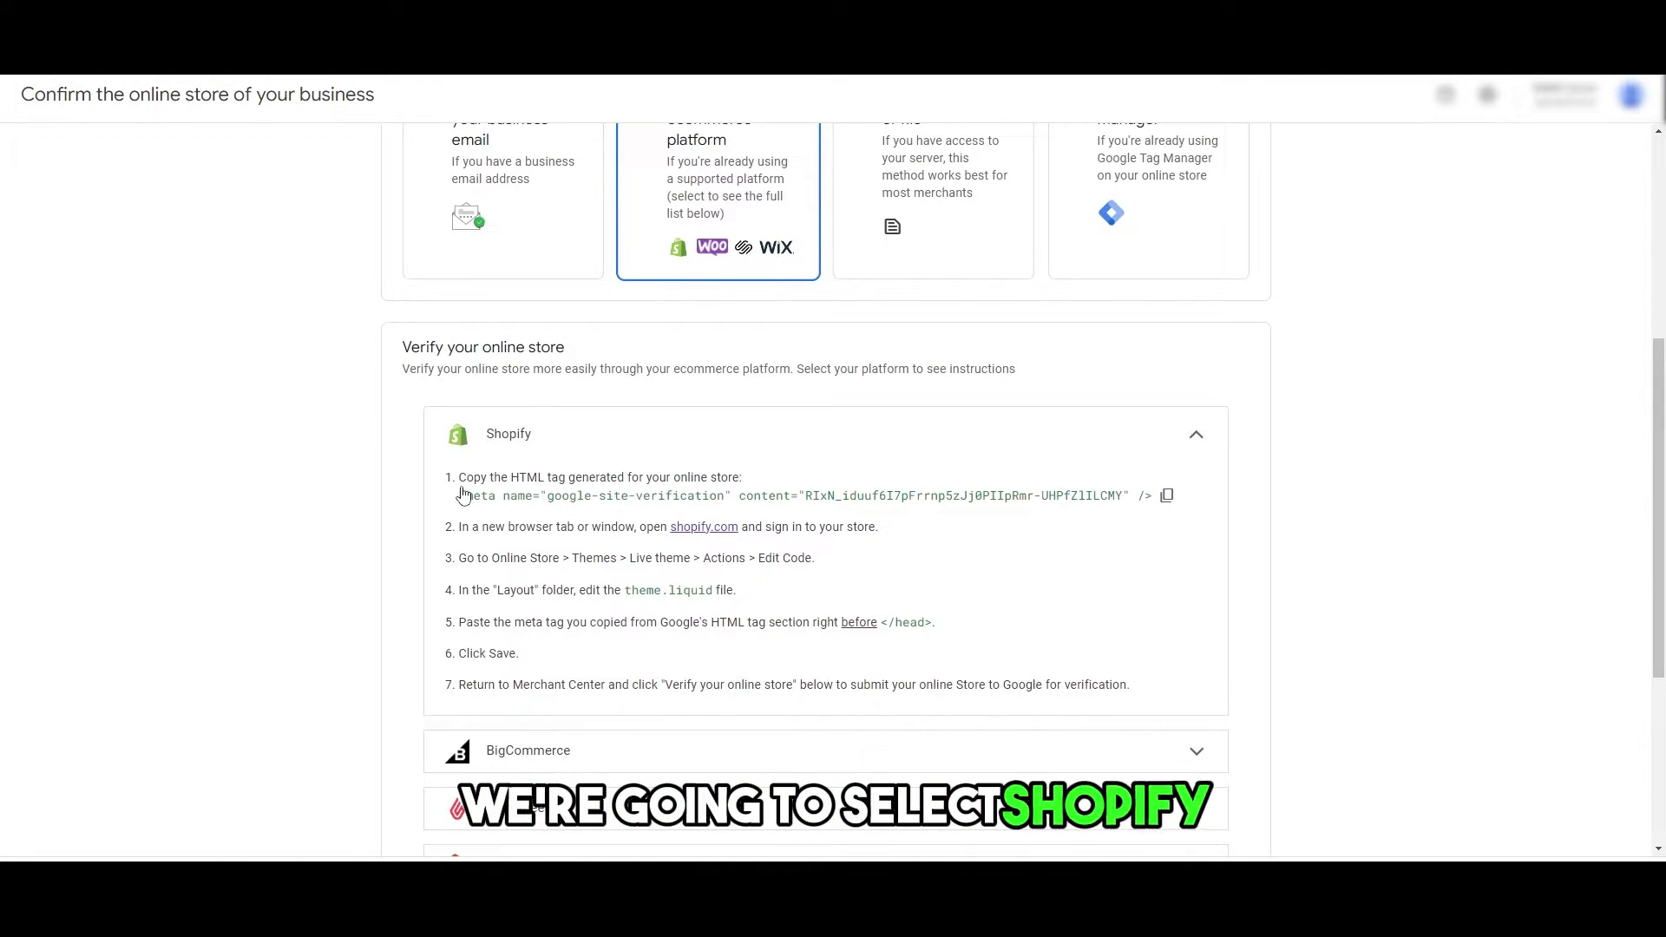
{"action": "left_click_drag", "start_coordinate": [494, 482], "coordinate": [581, 483]}
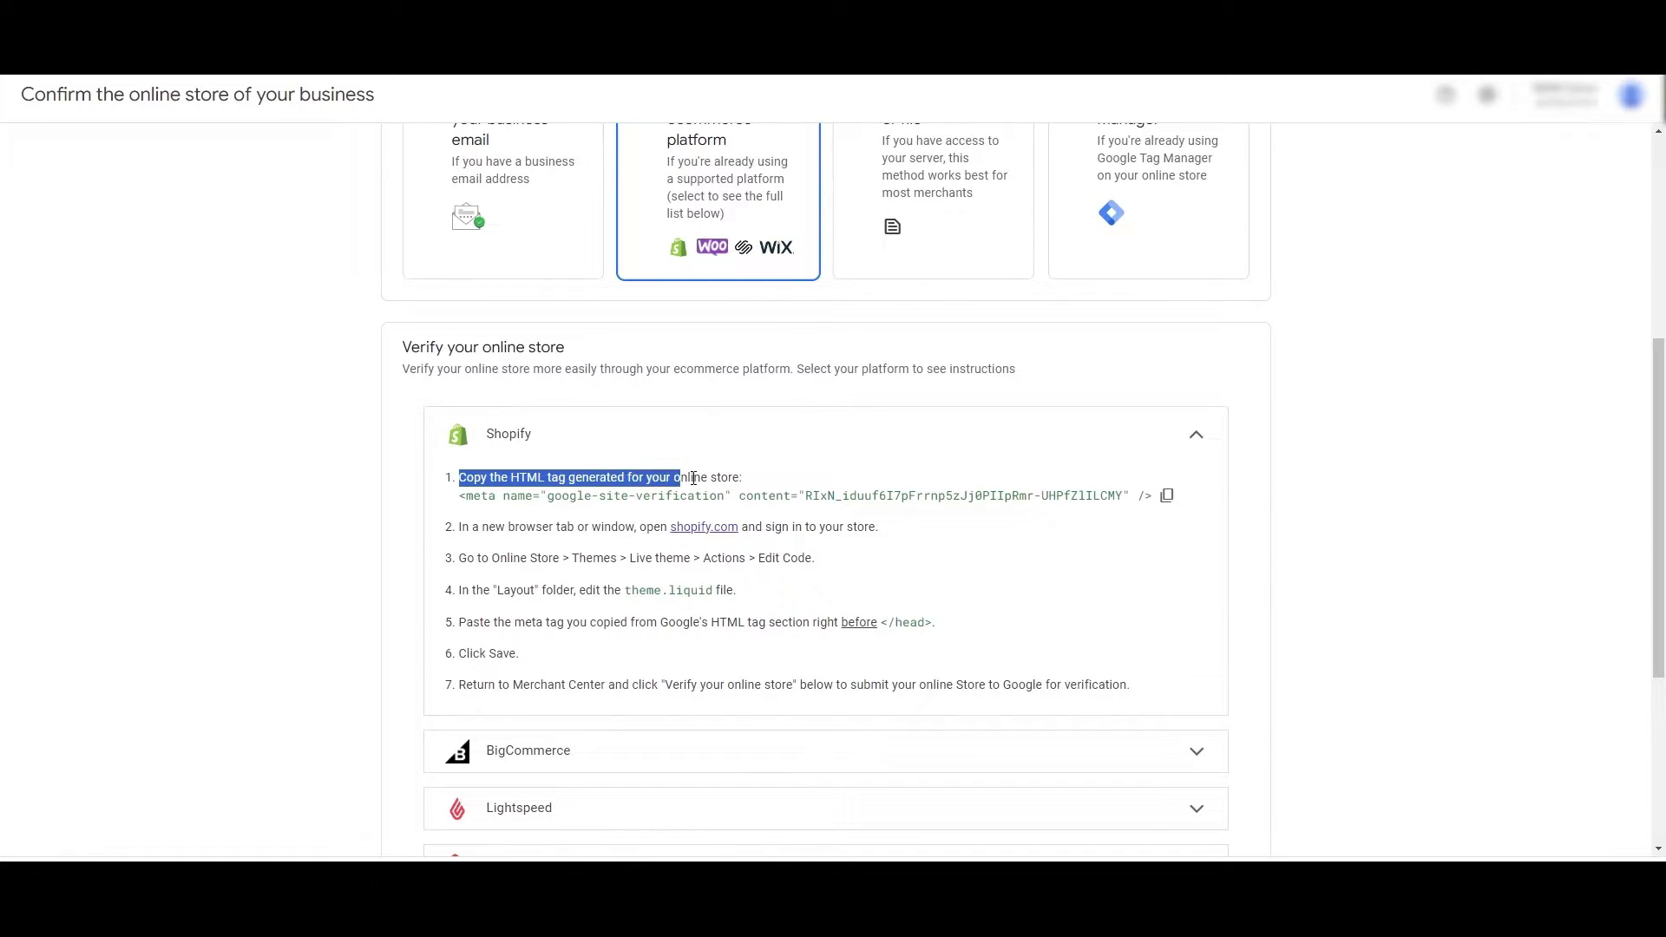
{"action": "left_click_drag", "start_coordinate": [694, 478], "coordinate": [733, 480]}
{"action": "left_click", "coordinate": [750, 490]}
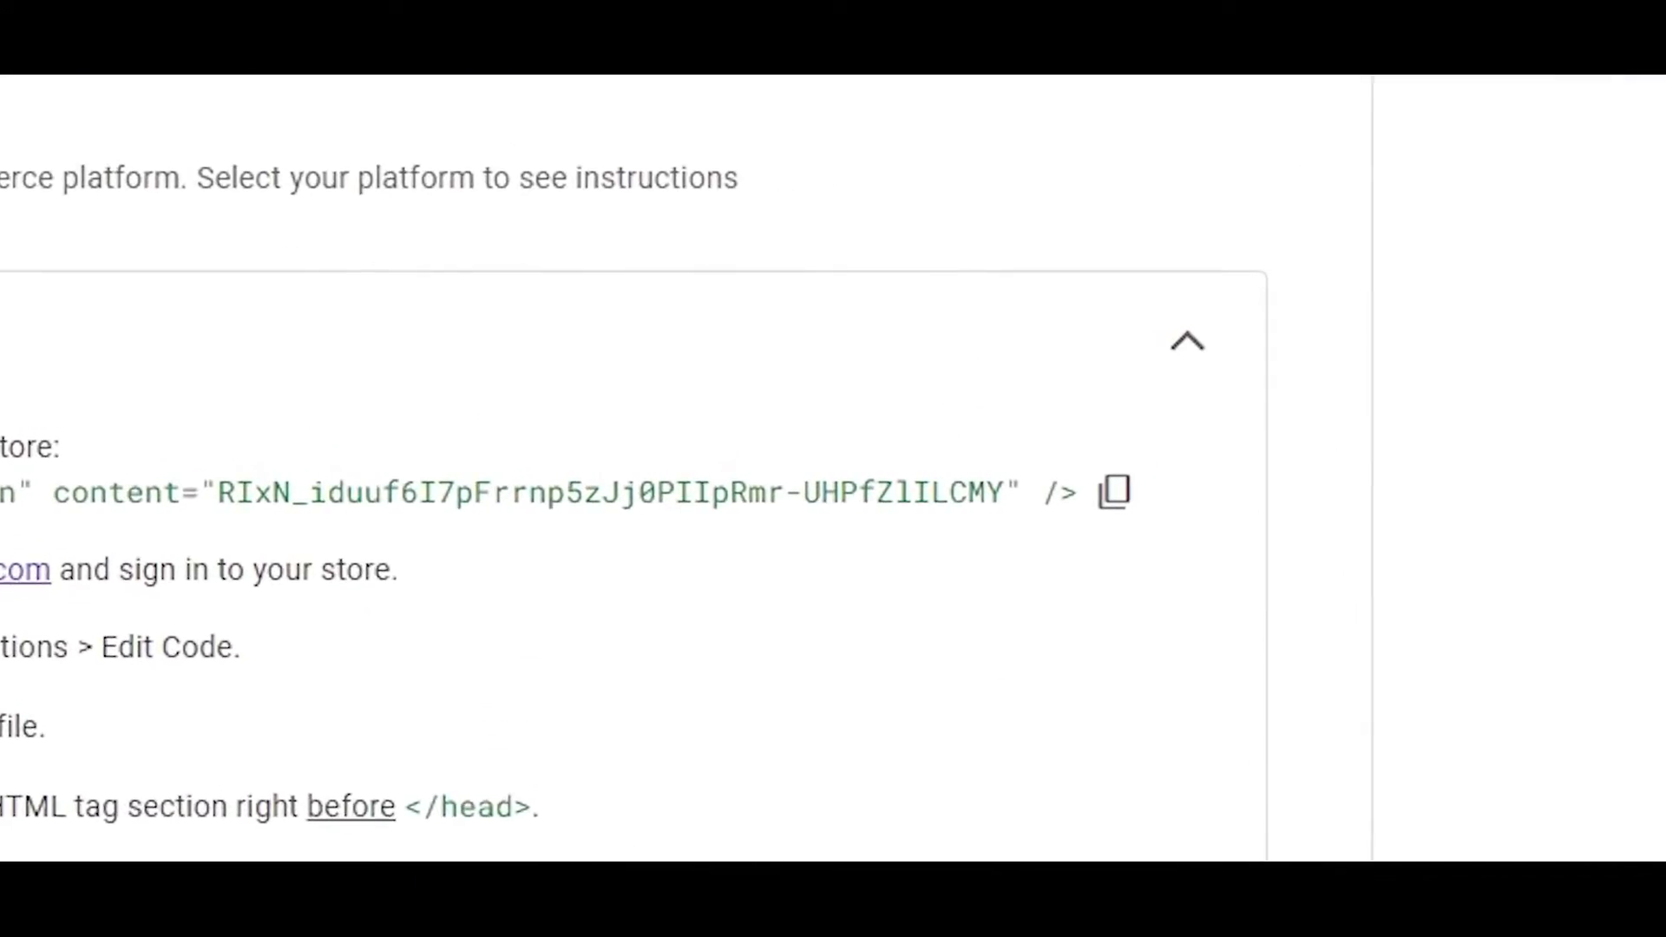
Copy the google-site-verification meta tag and open the Dawn theme's theme.liquid in the code editor.
{"action": "left_click", "coordinate": [1024, 490]}
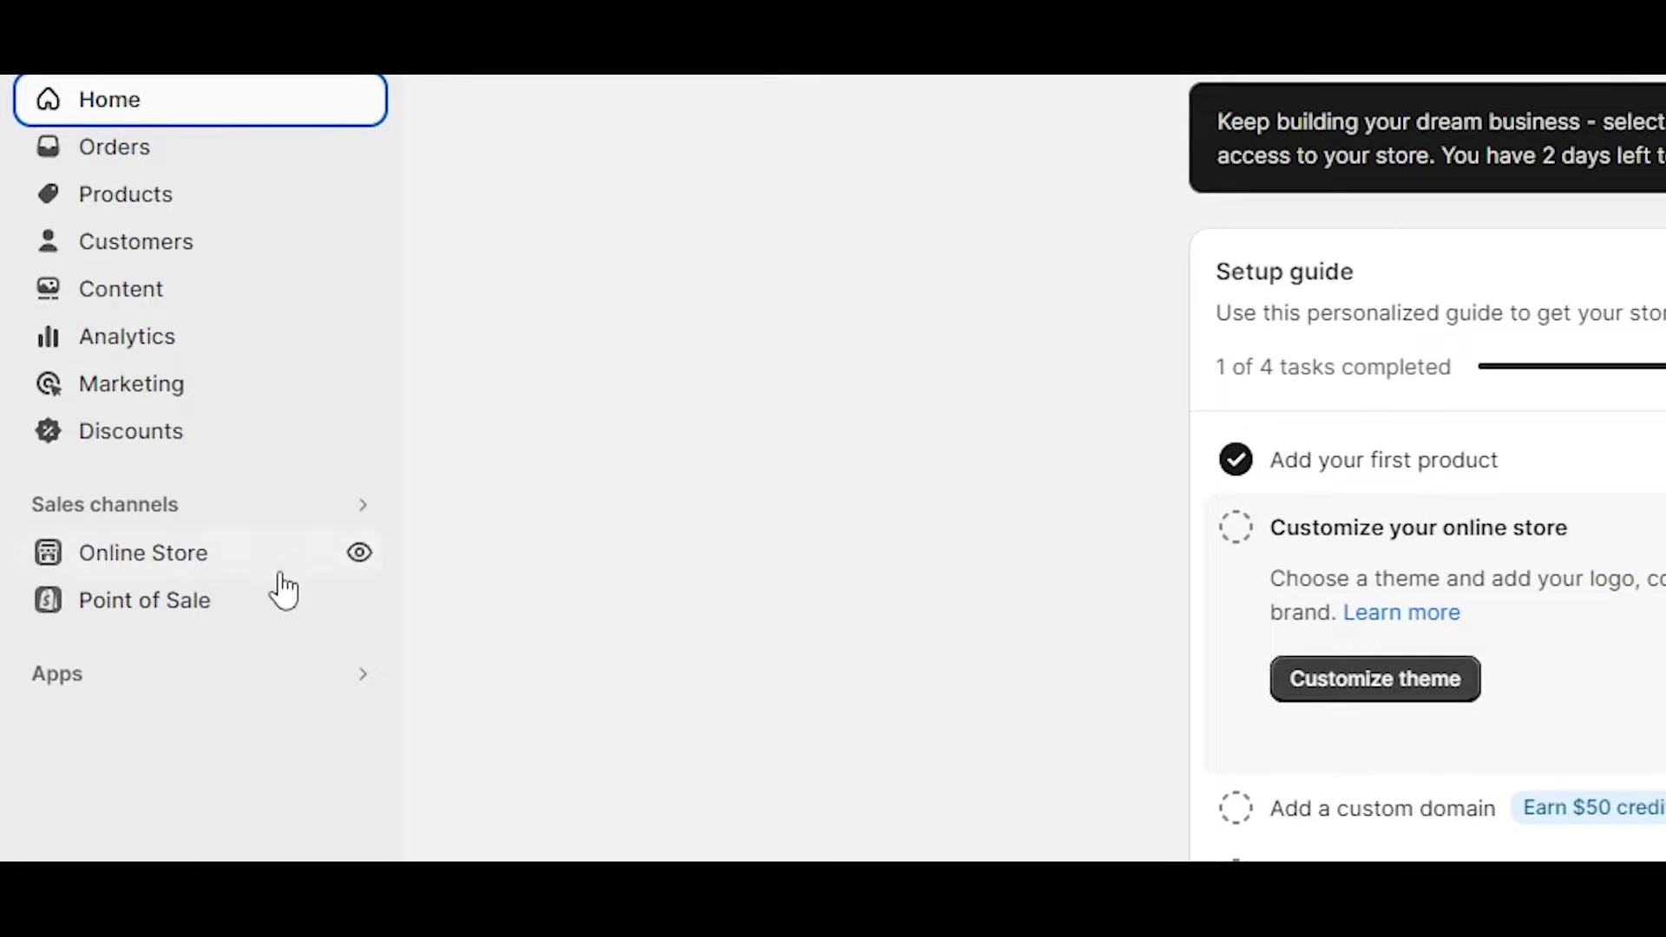
{"action": "left_click", "coordinate": [189, 562]}
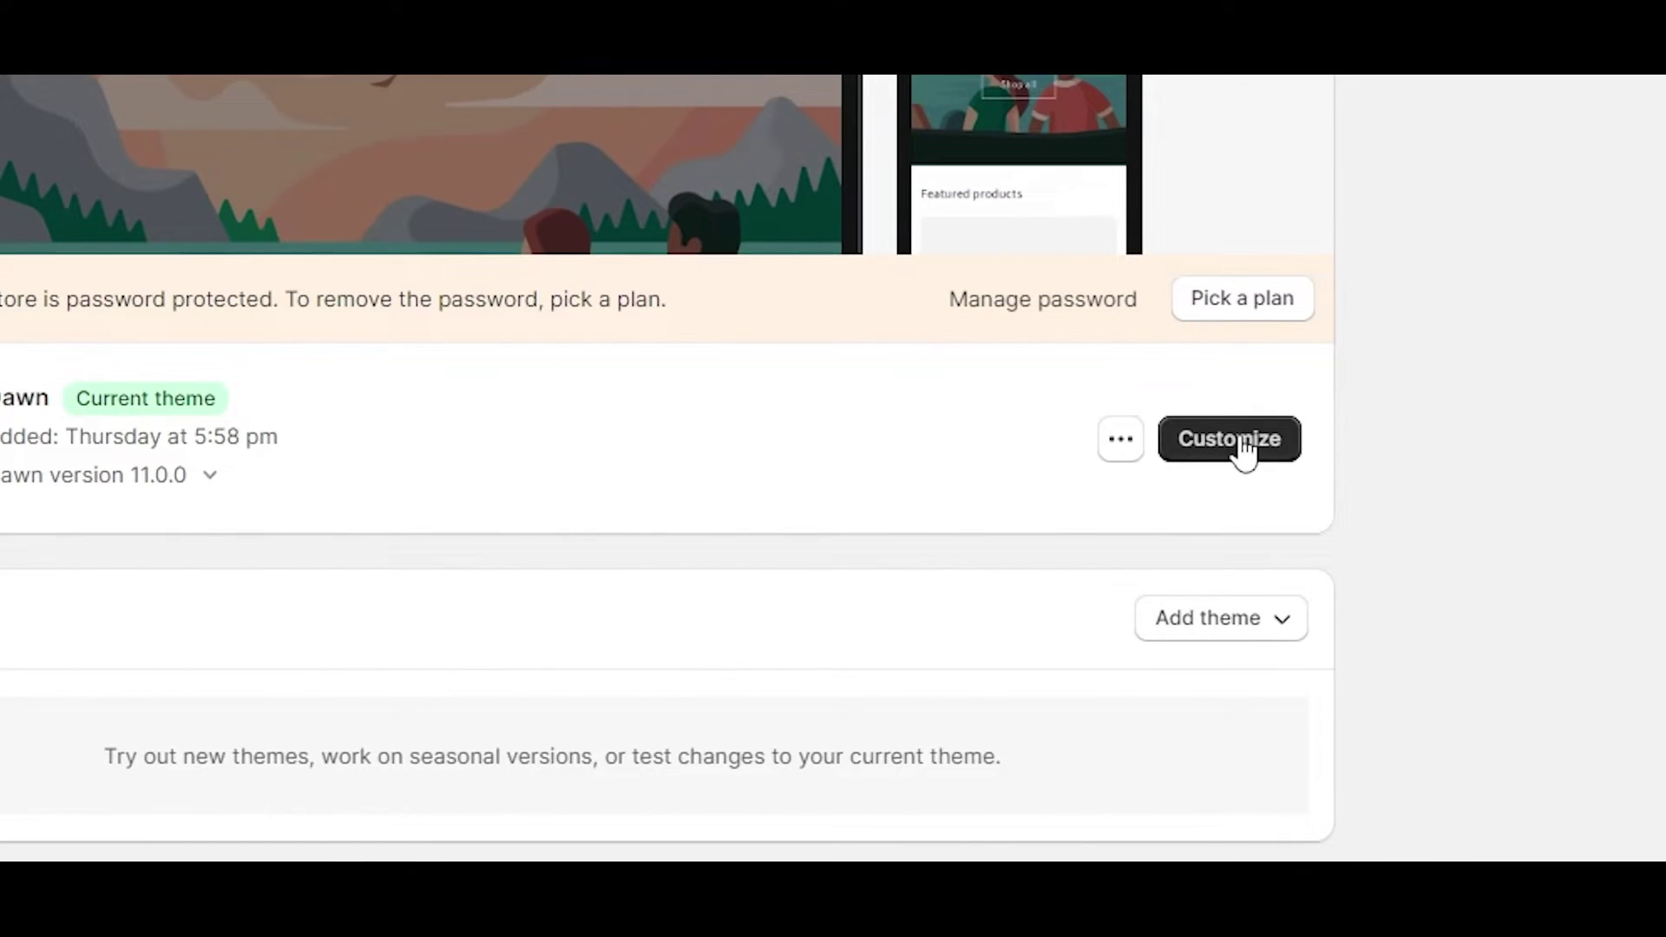
{"action": "left_click", "coordinate": [1207, 420]}
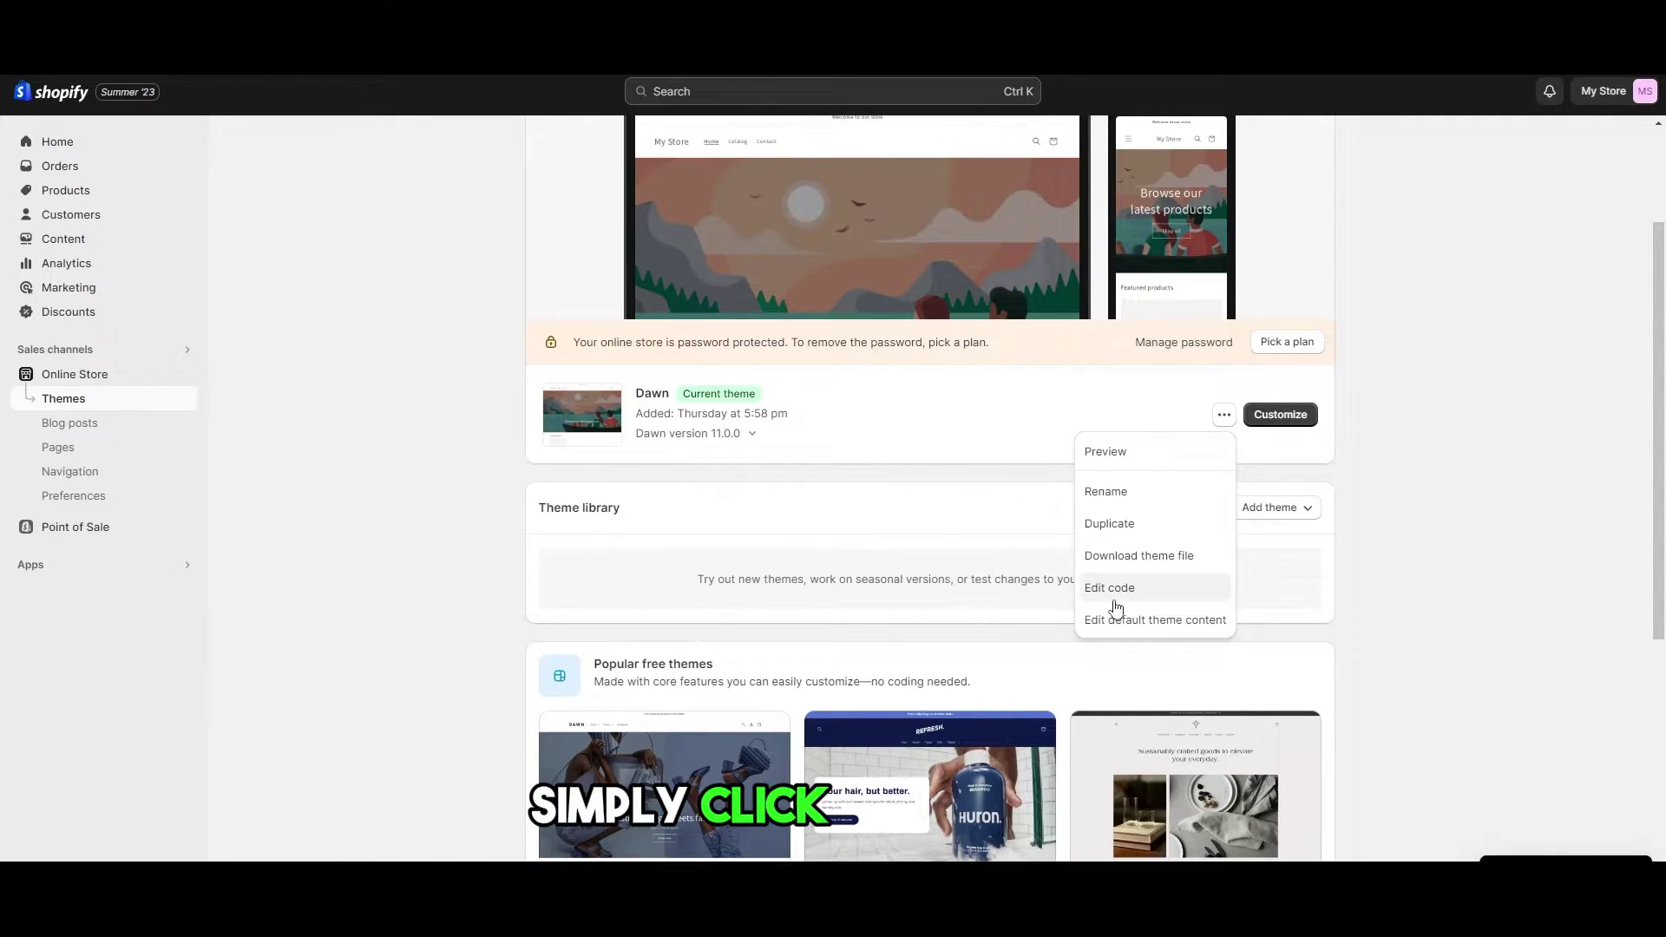
{"action": "left_click", "coordinate": [1111, 589]}
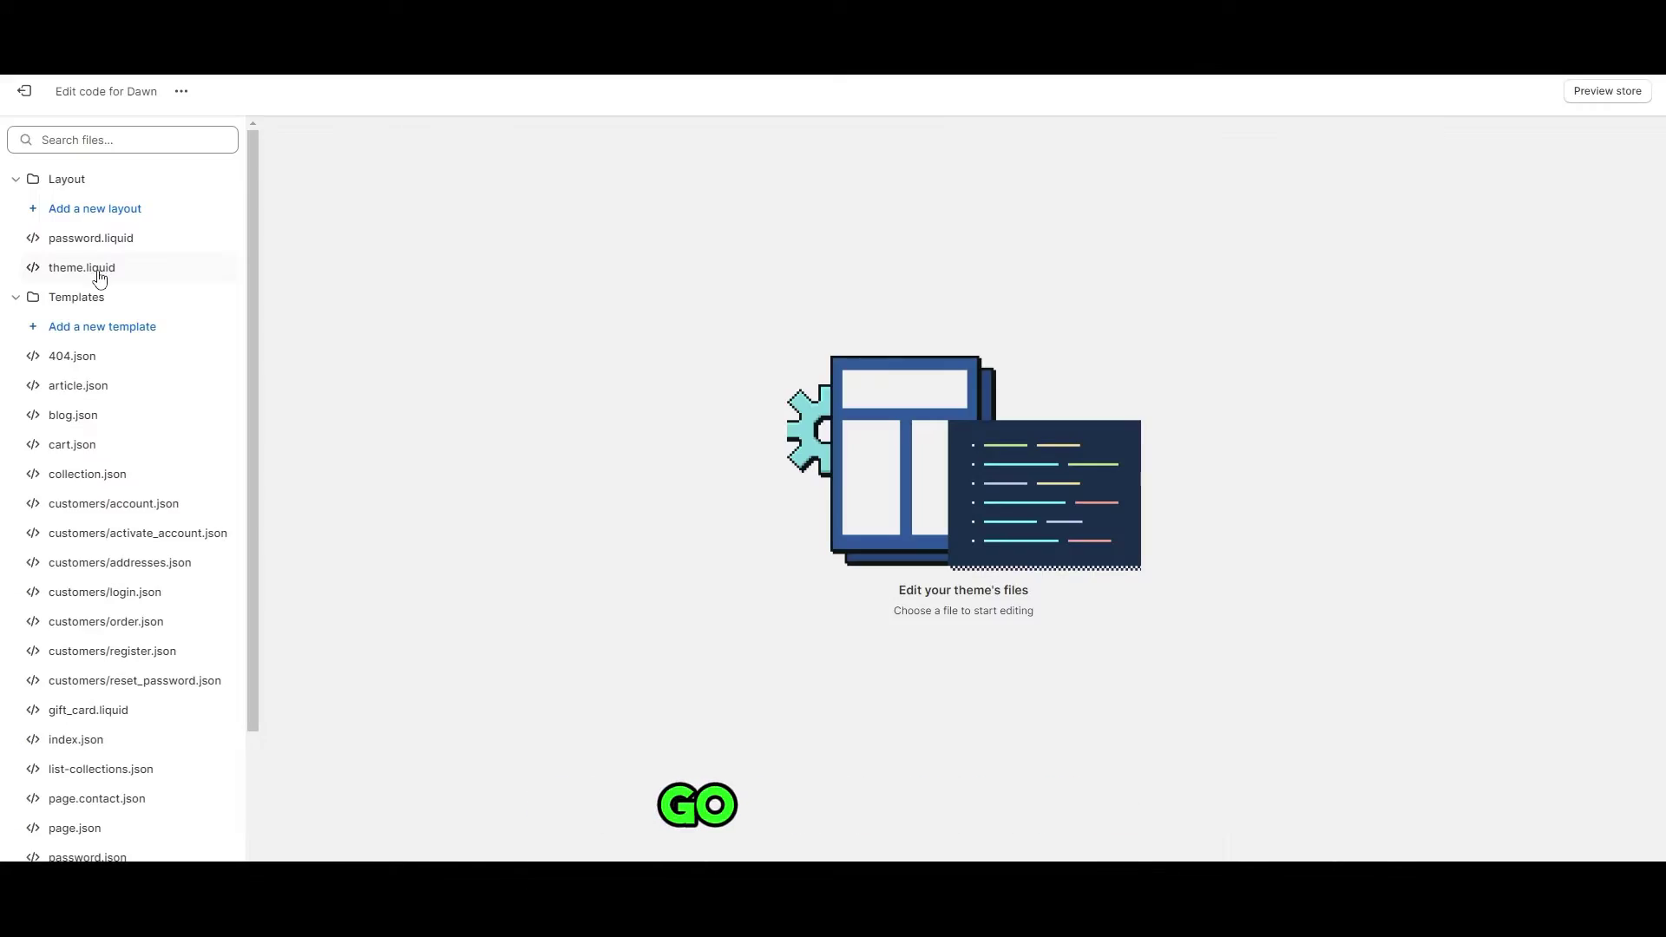
{"action": "left_click", "coordinate": [97, 269]}
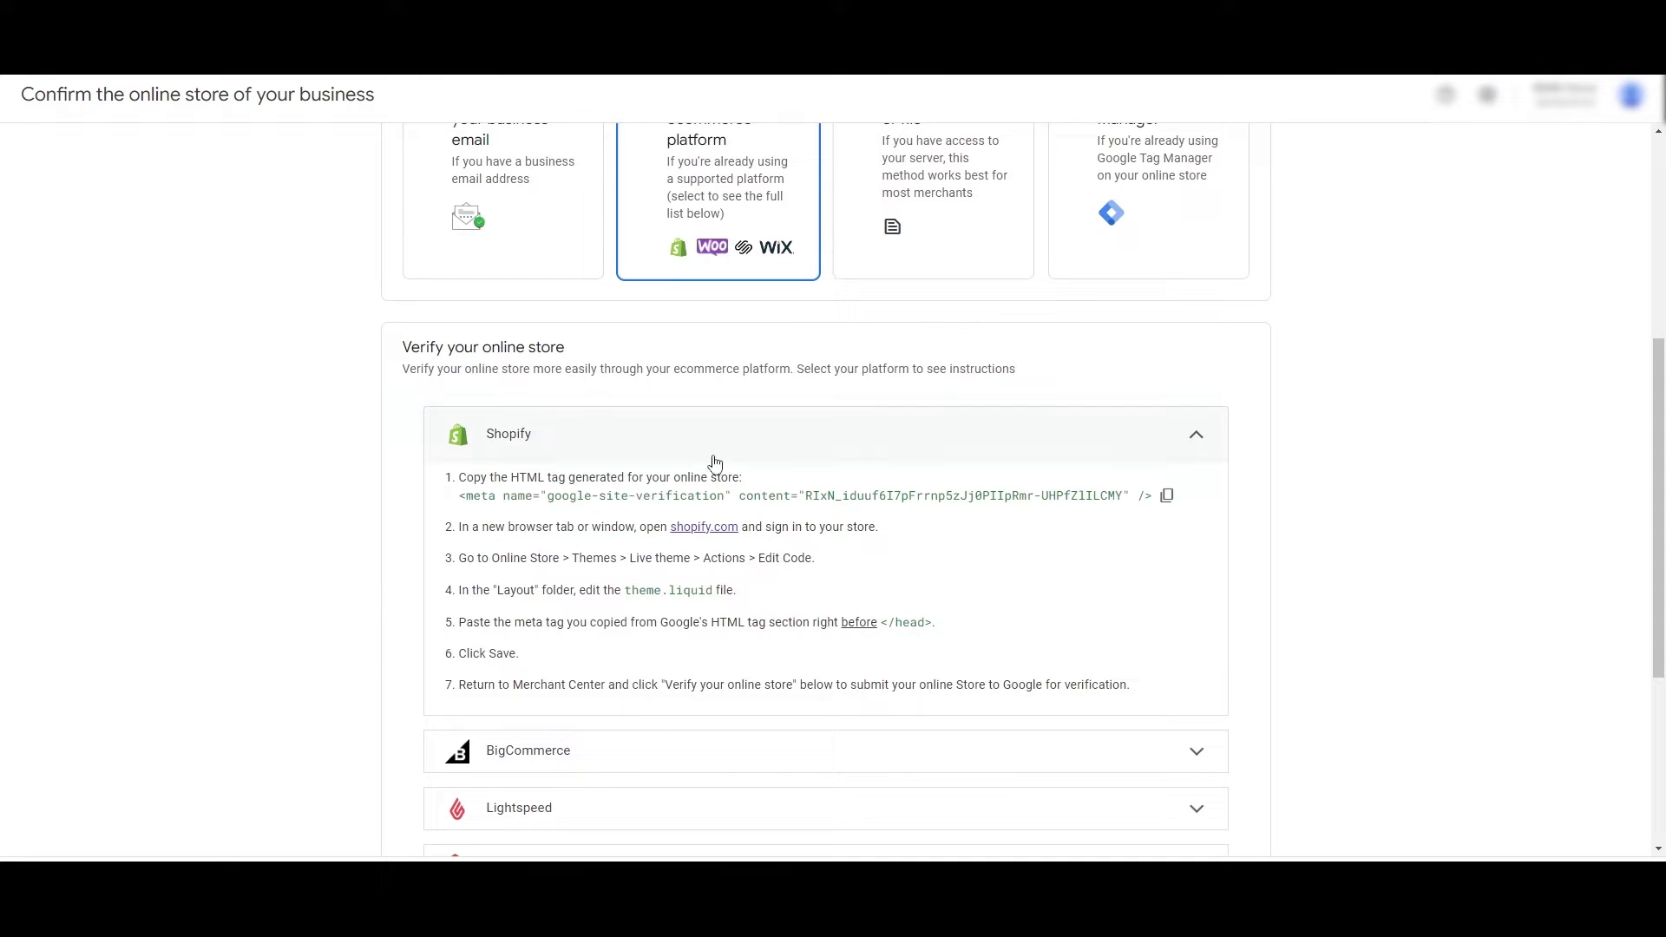
{"action": "left_click_drag", "start_coordinate": [461, 527], "coordinate": [601, 528]}
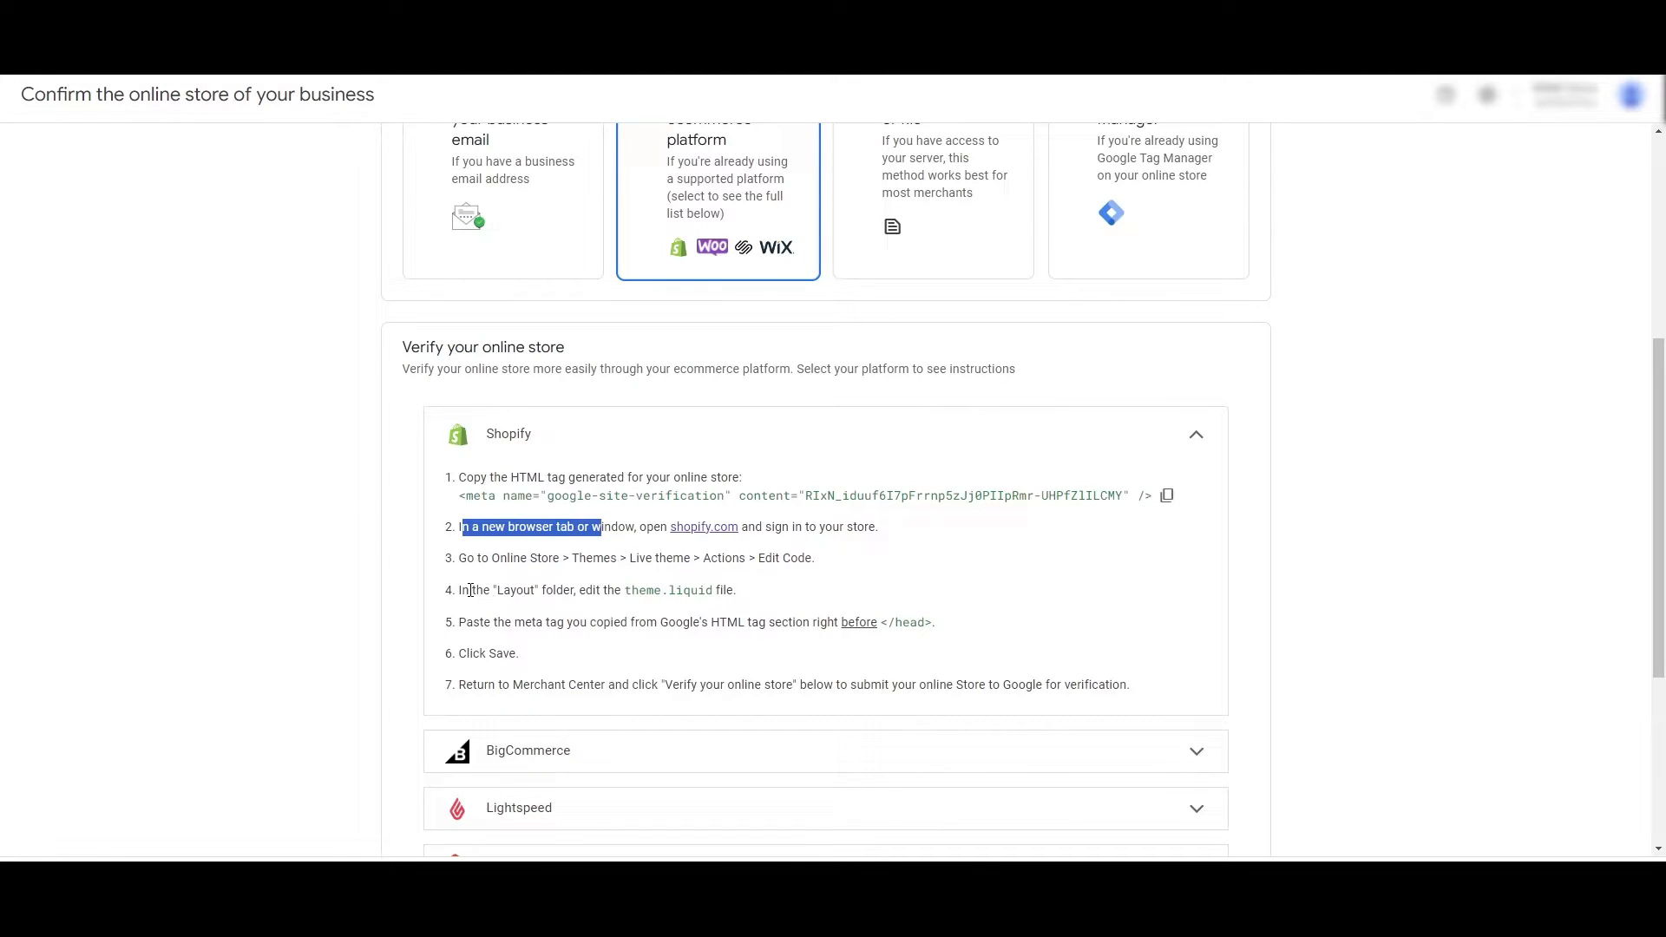
{"action": "left_click_drag", "start_coordinate": [458, 558], "coordinate": [680, 559]}
{"action": "left_click", "coordinate": [796, 561]}
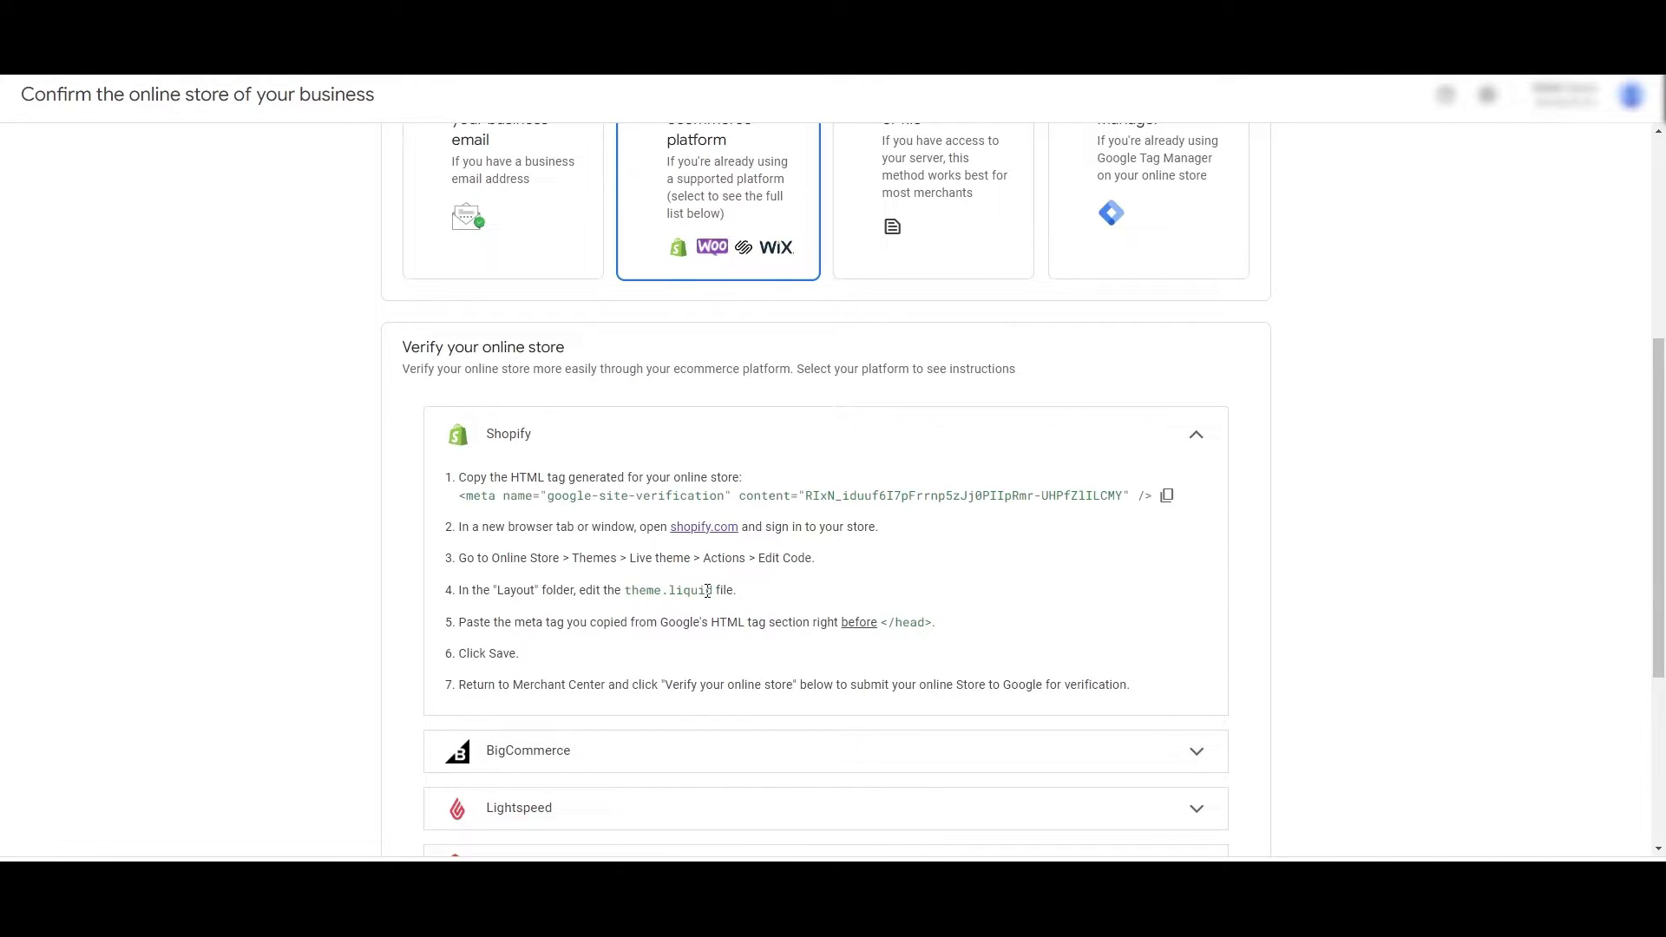
{"action": "left_click_drag", "start_coordinate": [579, 617], "coordinate": [971, 636]}
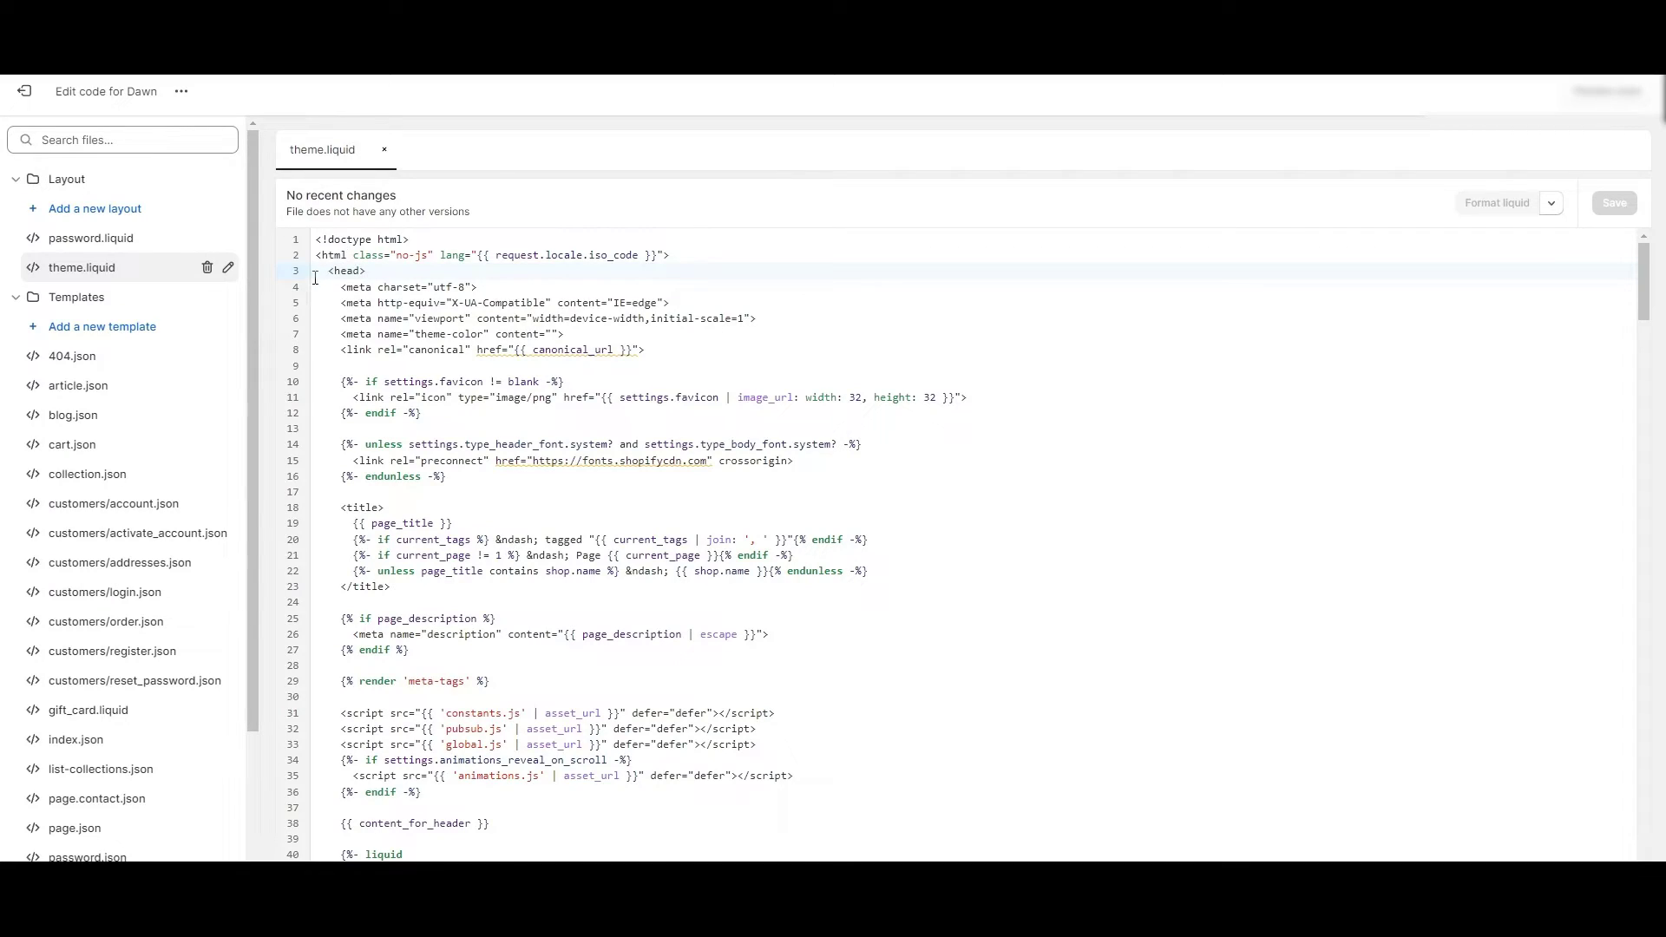
Paste the verification meta tag above <head> in theme.liquid, save, and exit the editor.
{"action": "type", "text": "<meta name=\"google-site-verification\" content=\"RIxm_iduuf6I7pFrrnp5zJj0PIIpRmr-UHPfZlILCMY\" />"}
{"action": "key", "text": "Return"}
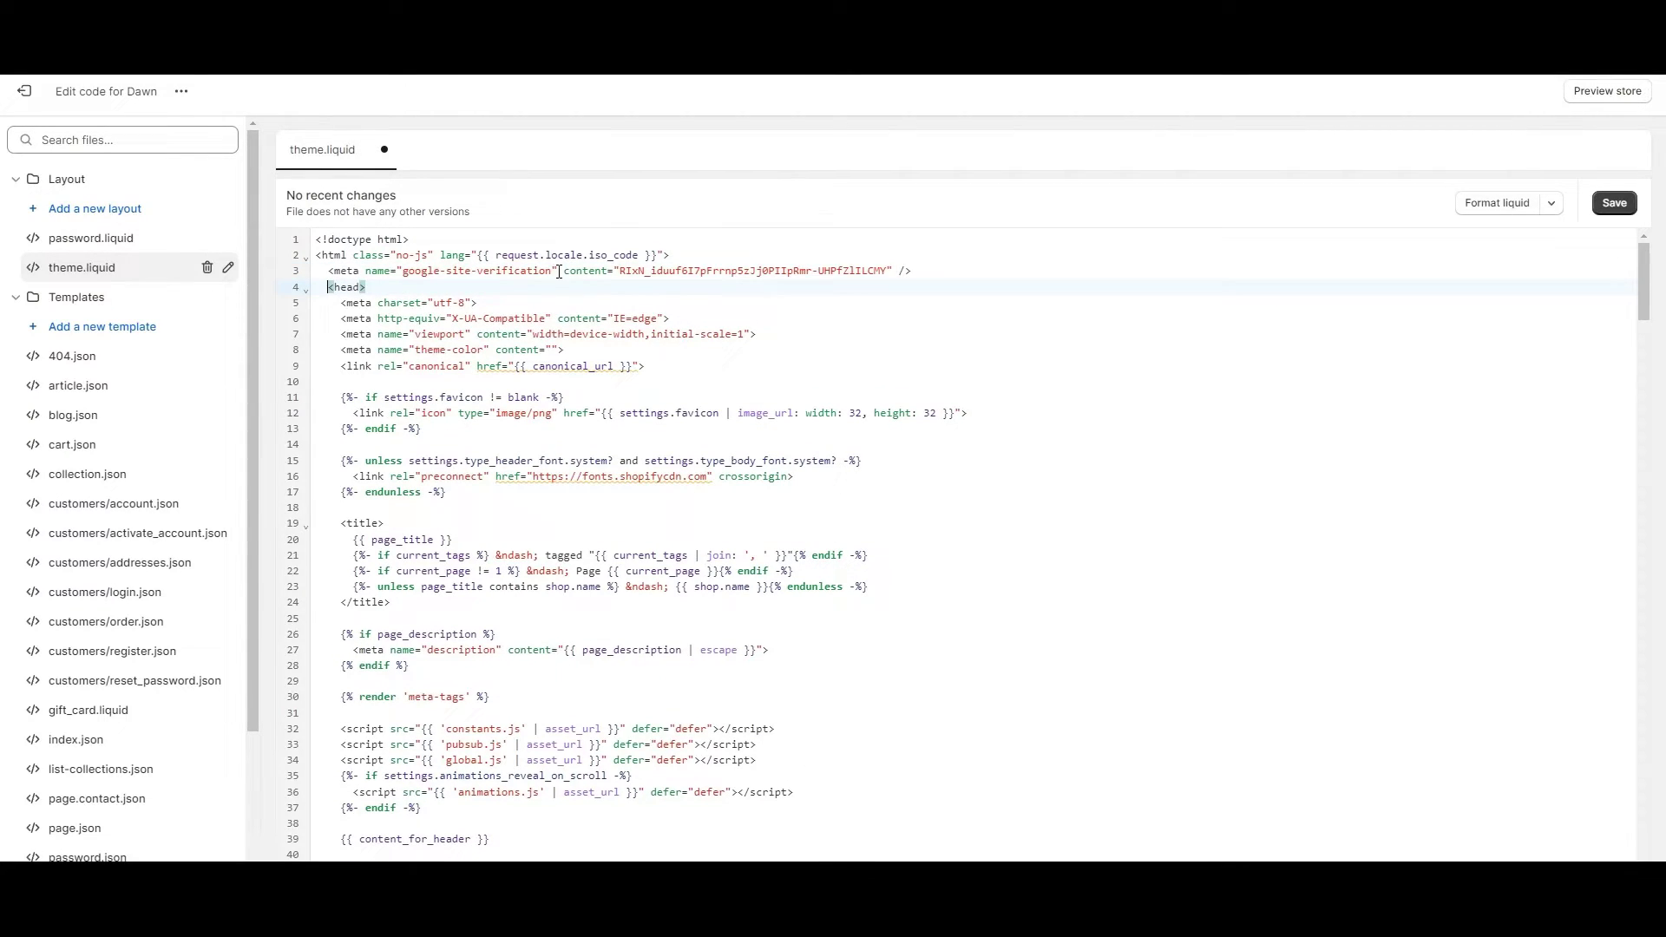
{"action": "left_click", "coordinate": [1615, 206]}
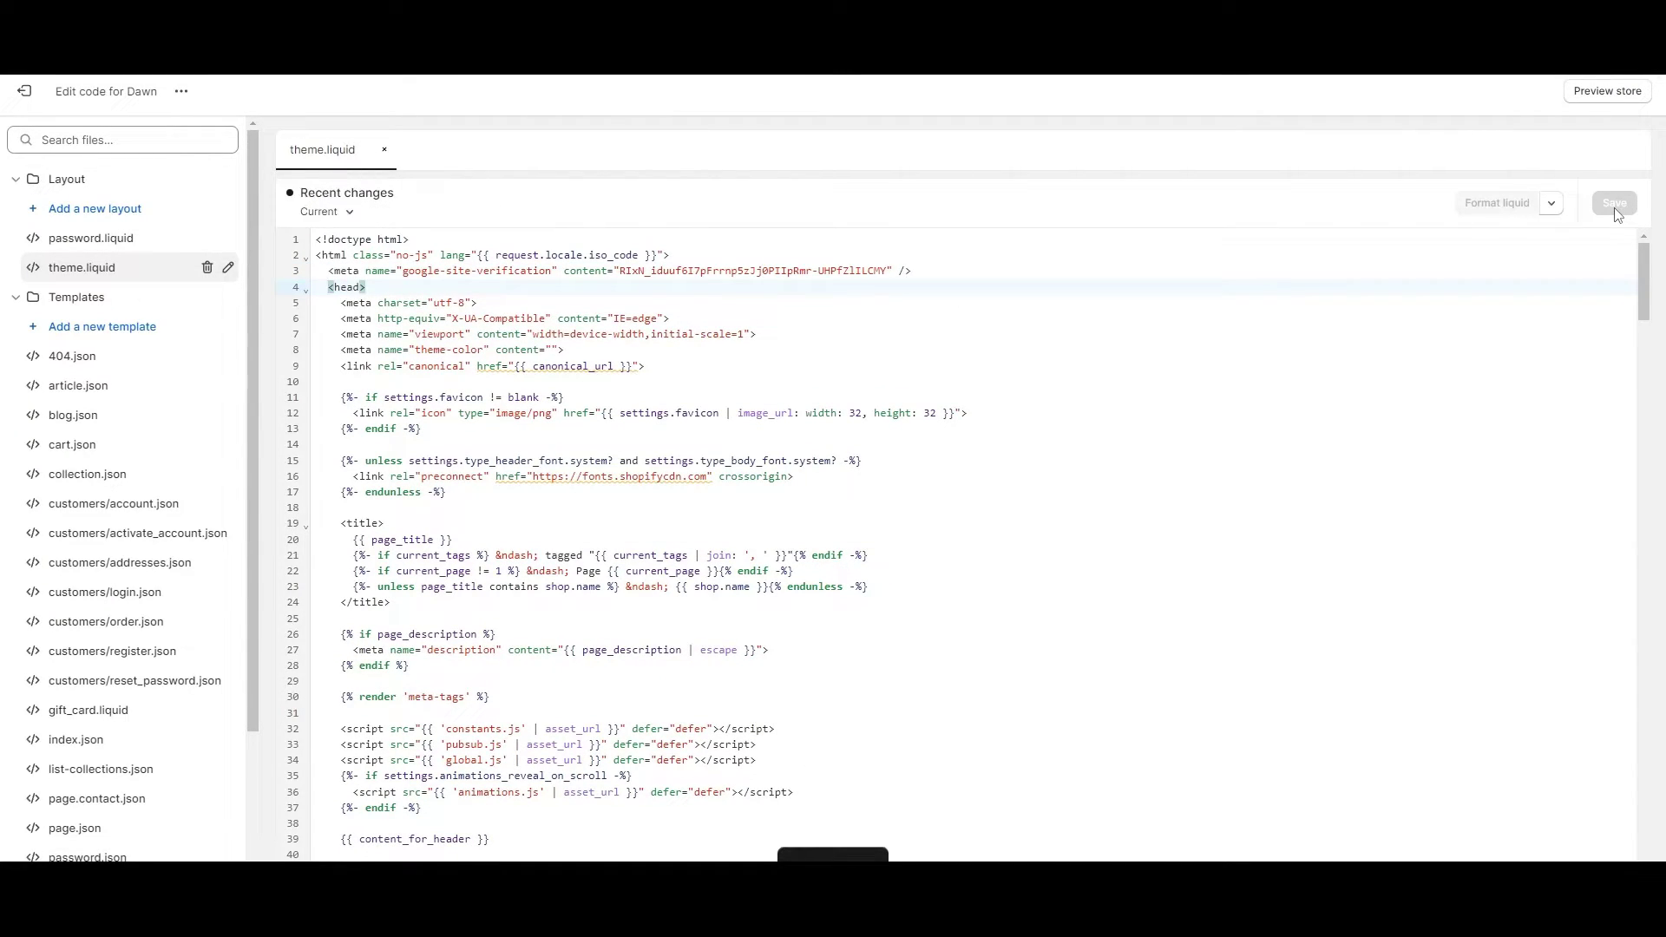
{"action": "left_click", "coordinate": [33, 97]}
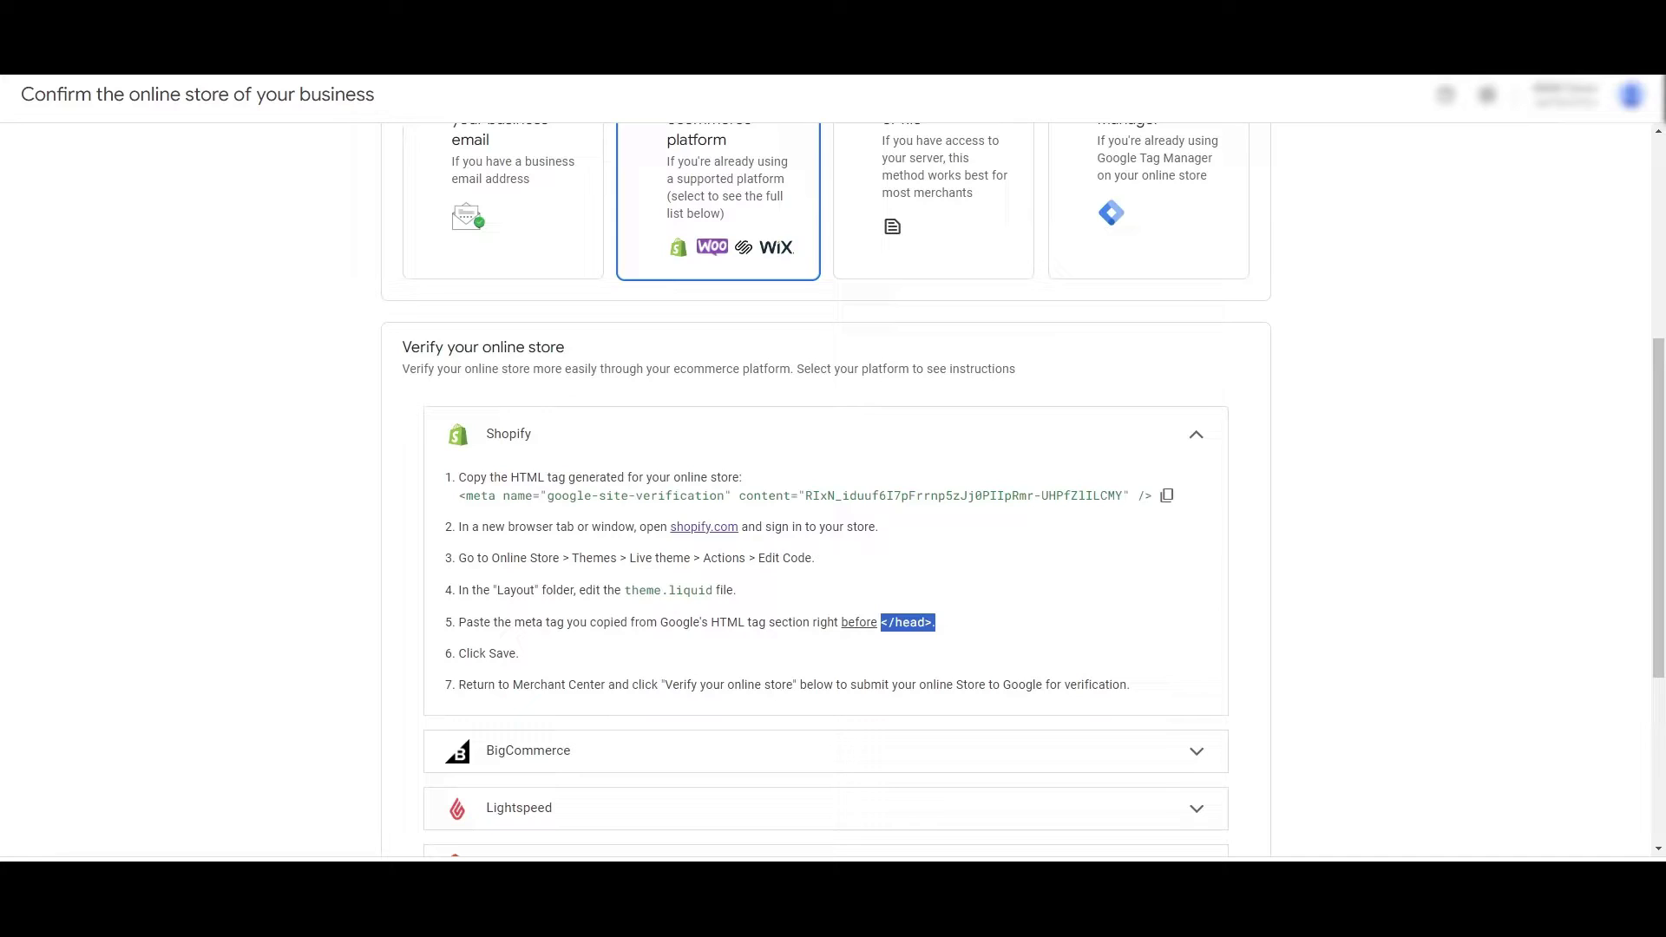
{"action": "scroll", "coordinate": [800, 481], "scroll_direction": "down", "scroll_amount": 4}
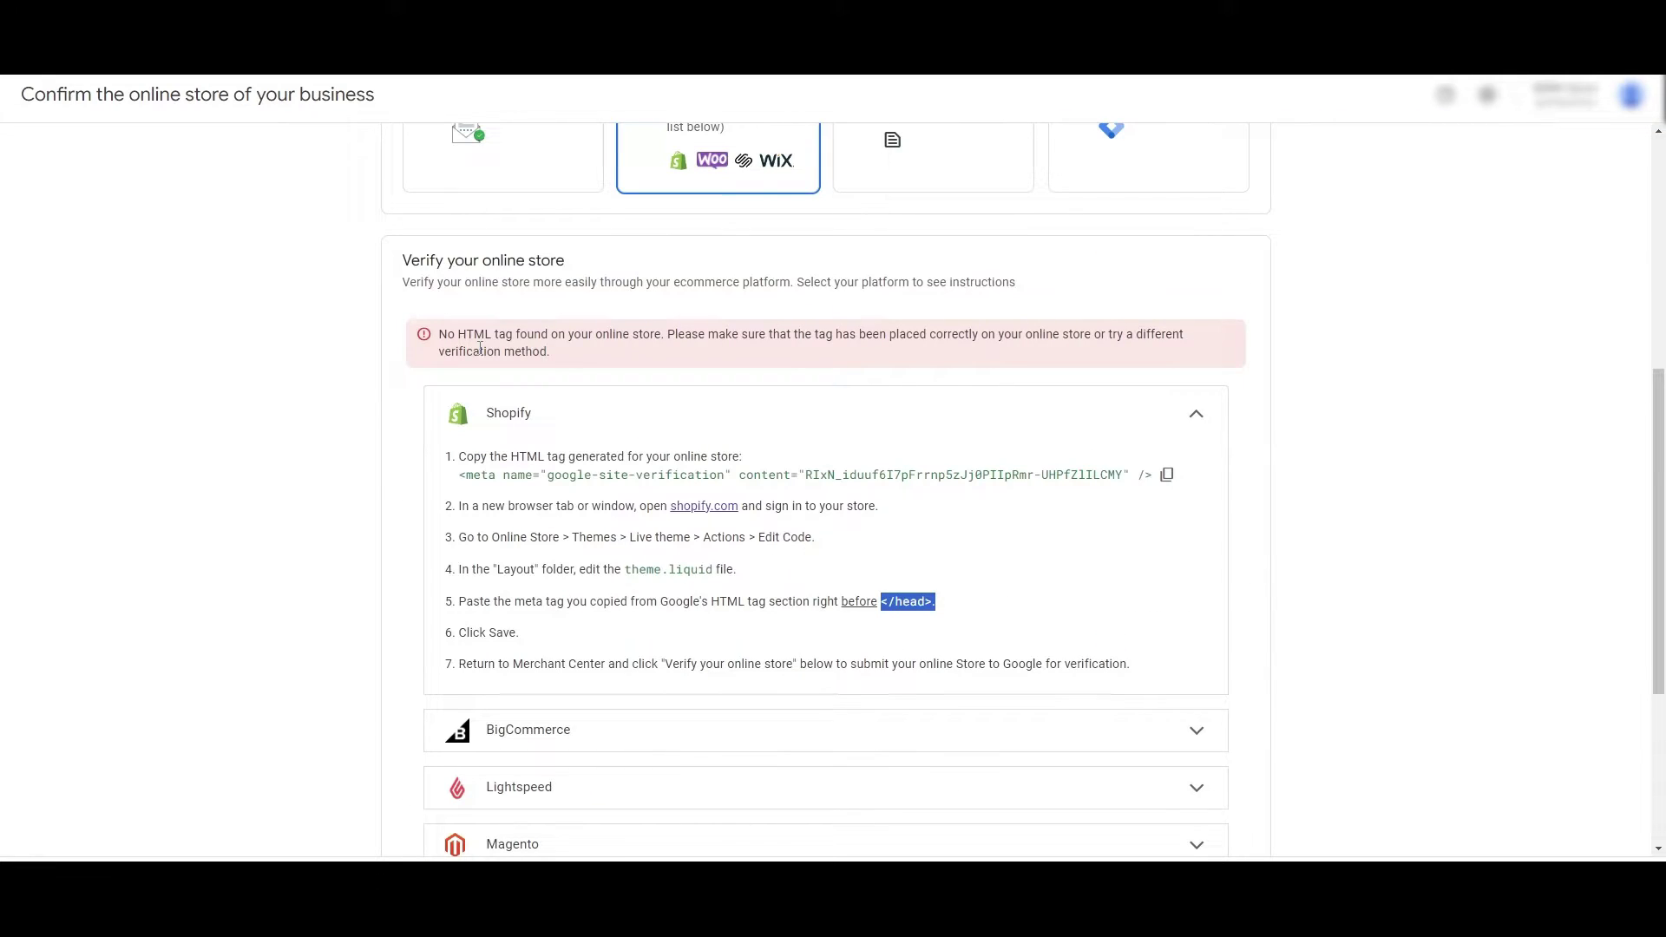
Attempt to verify the online store, which reports 'No HTML tag found on your online store'.
{"action": "scroll", "coordinate": [480, 347], "scroll_direction": "down", "scroll_amount": 3}
{"action": "scroll", "coordinate": [480, 347], "scroll_direction": "up", "scroll_amount": 4}
{"action": "scroll", "coordinate": [480, 347], "scroll_direction": "down", "scroll_amount": 2}
{"action": "left_click", "coordinate": [1043, 491]}
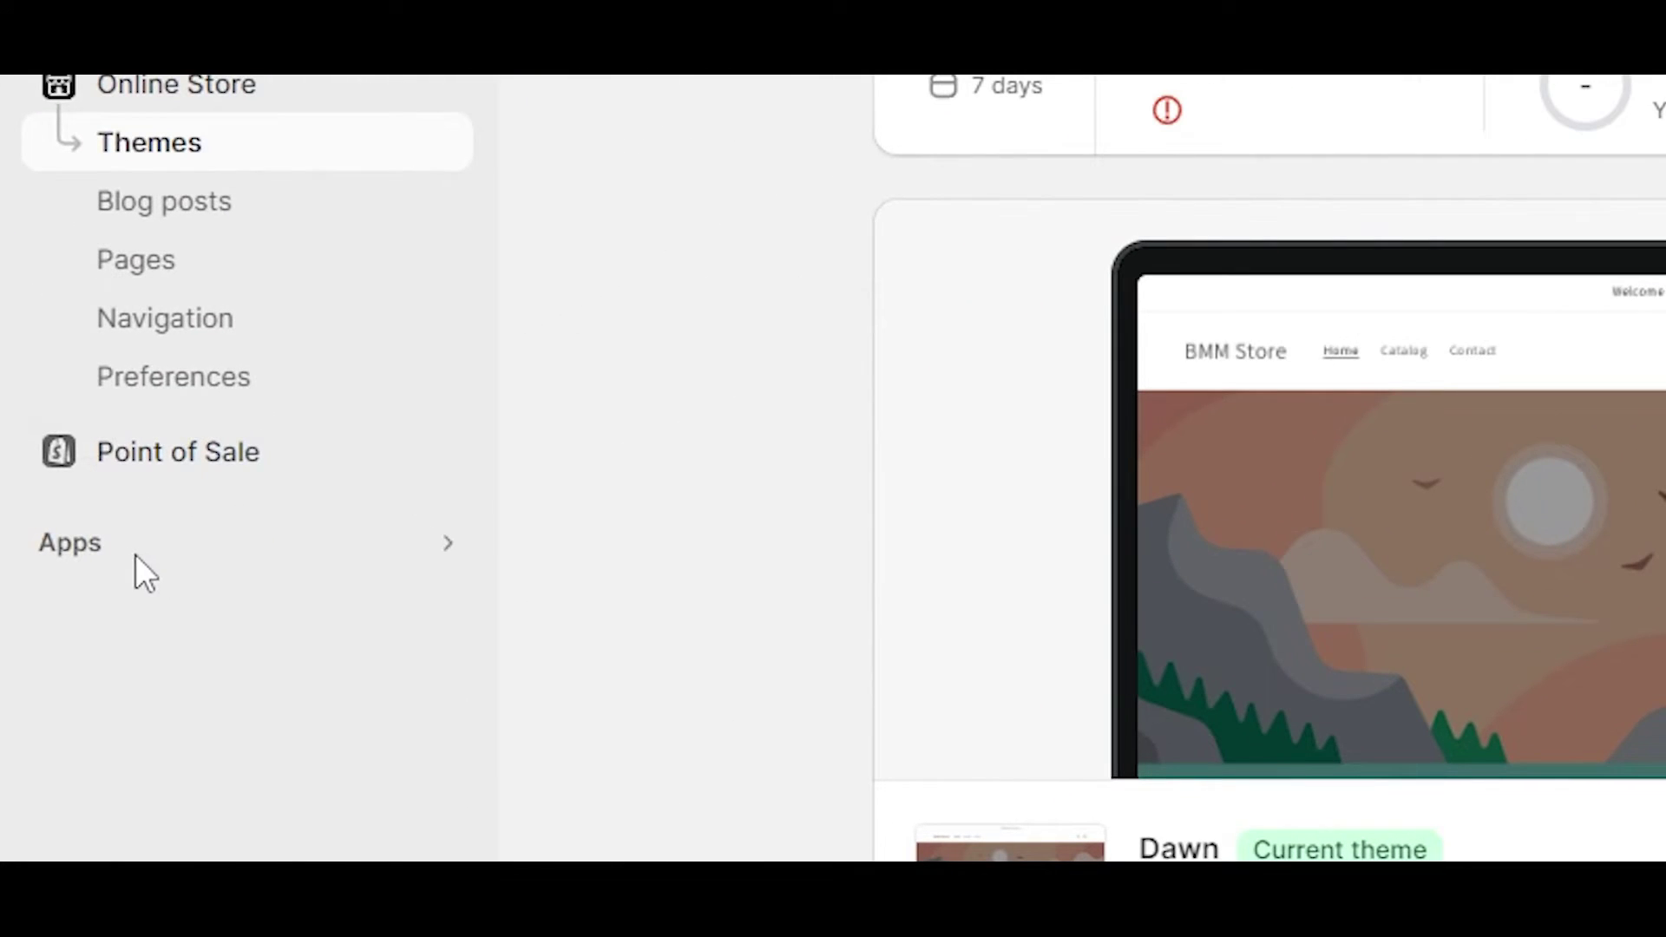
Open the Shopify App Store from the Apps section's recommended apps list.
{"action": "left_click", "coordinate": [135, 554]}
{"action": "left_click", "coordinate": [799, 148]}
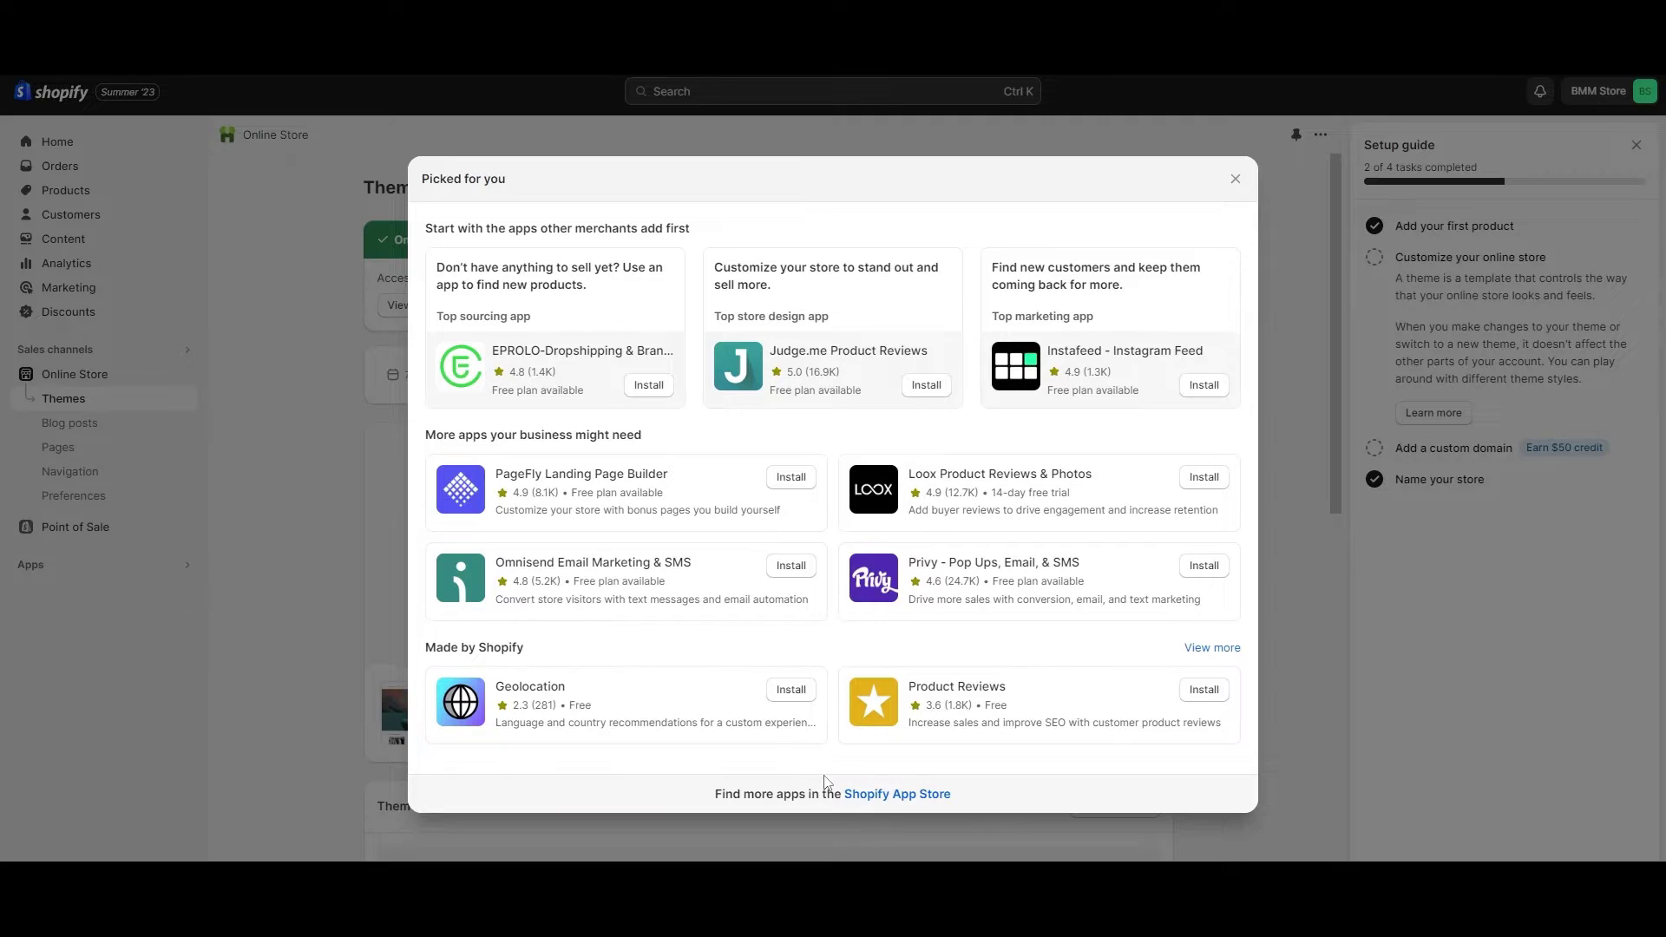
{"action": "left_click", "coordinate": [880, 797]}
Search the App Store for 'feed for google shopping' and open Simprosys Google Shopping Feed.
{"action": "left_click", "coordinate": [601, 100]}
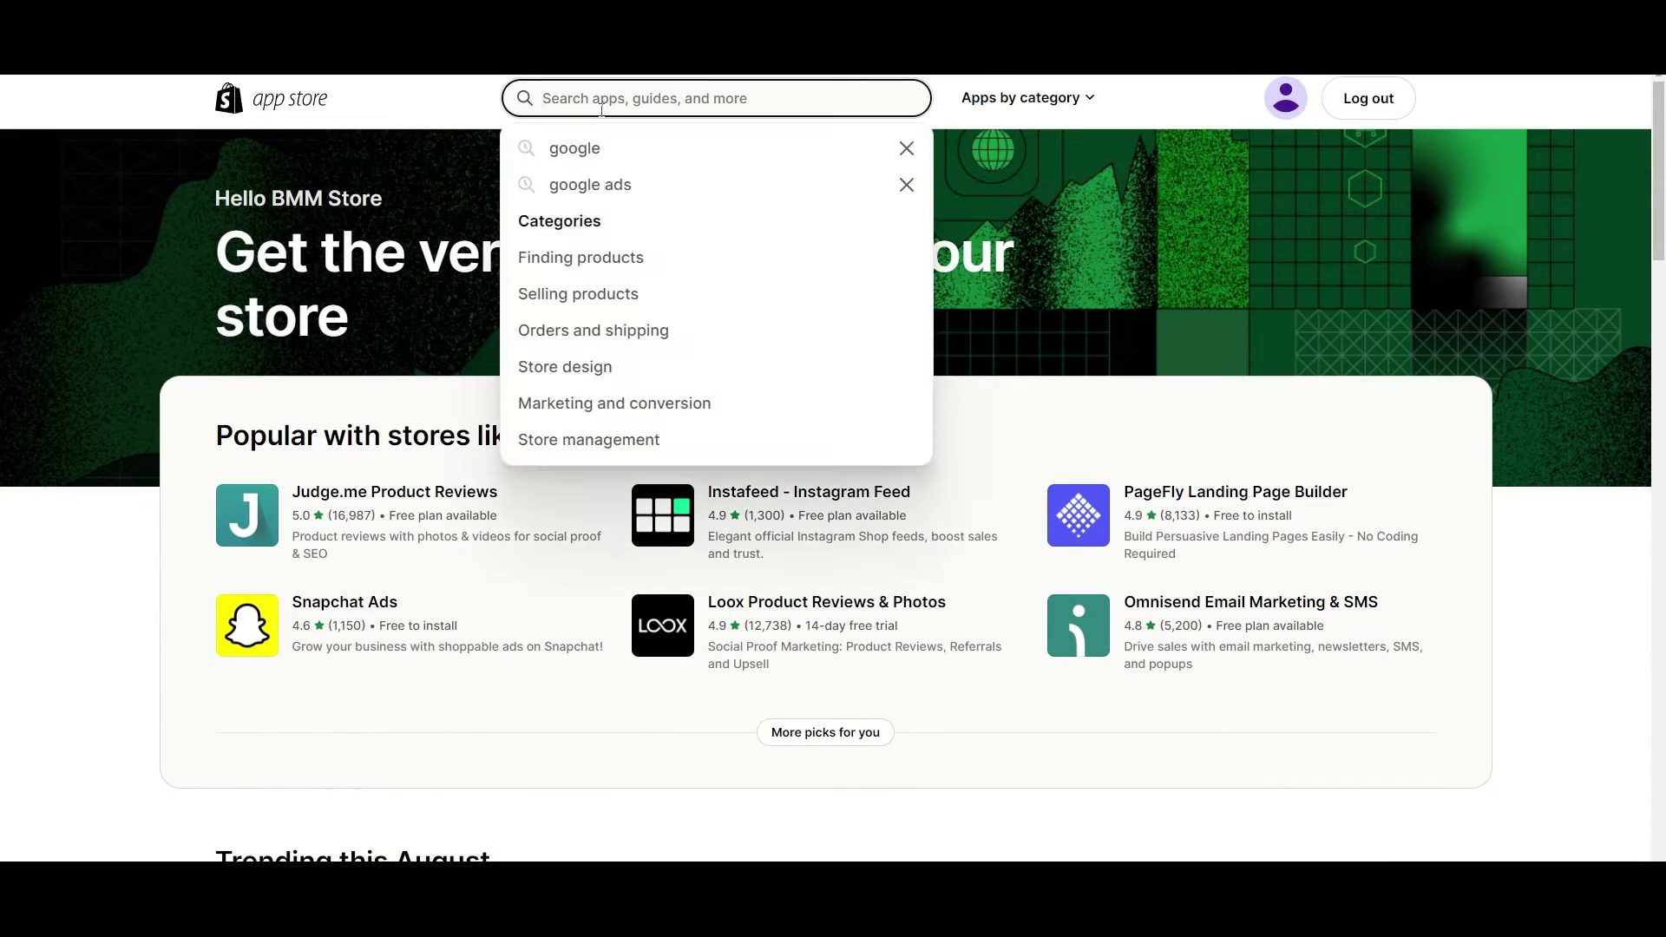
{"action": "type", "text": "feed"}
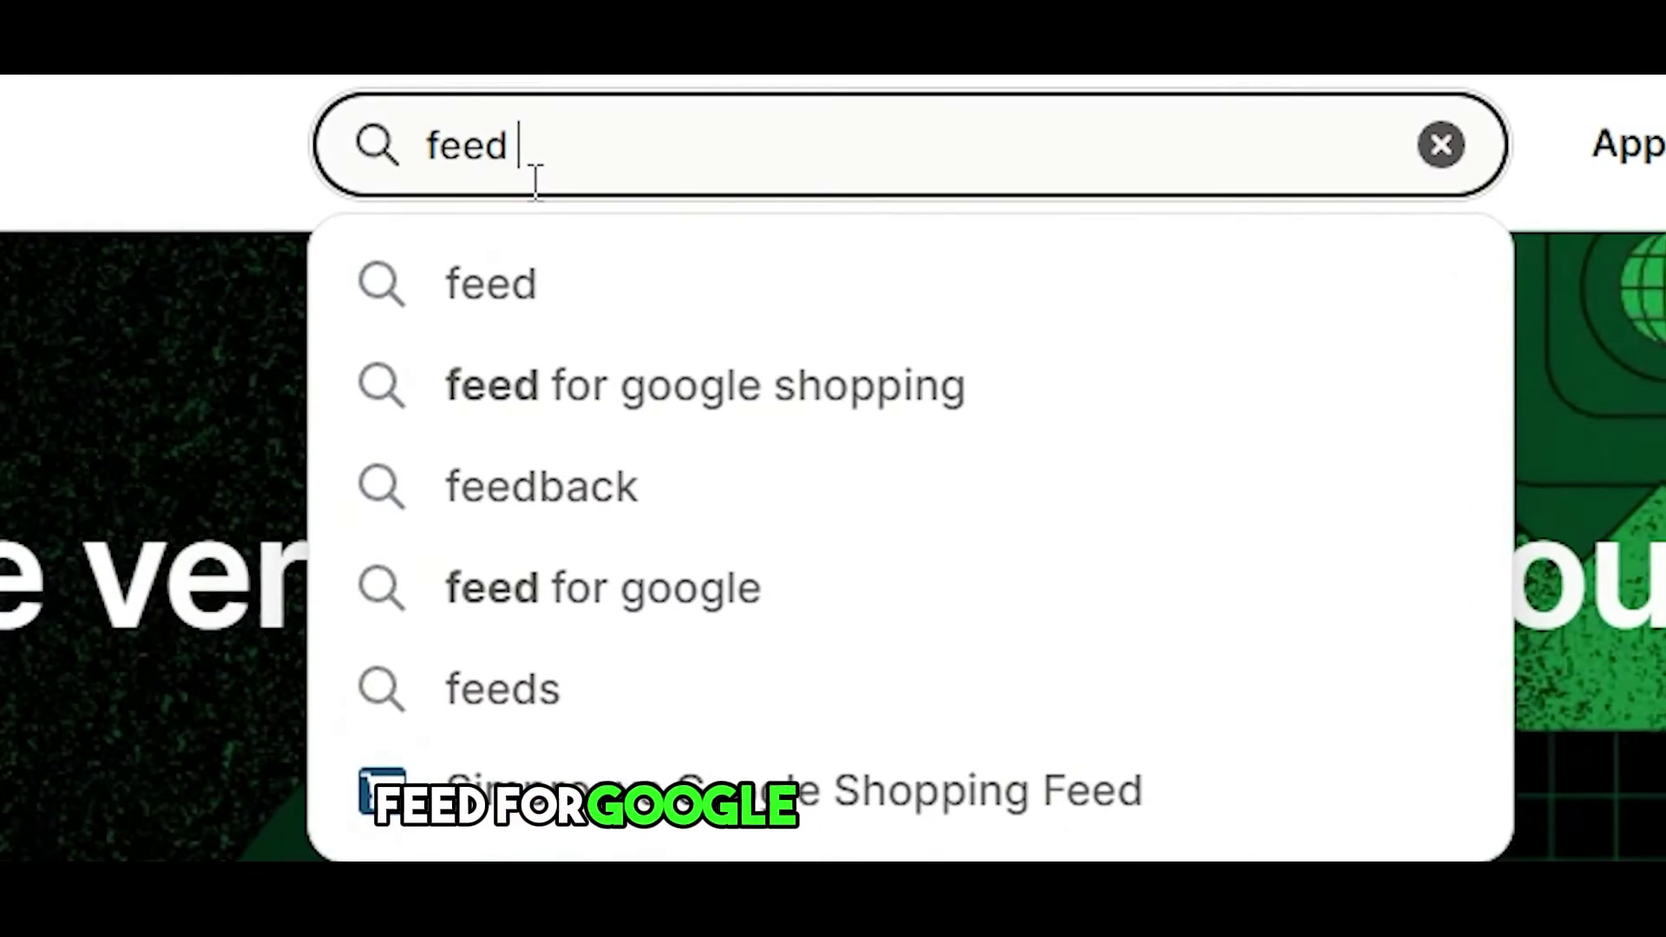
{"action": "left_click", "coordinate": [864, 426]}
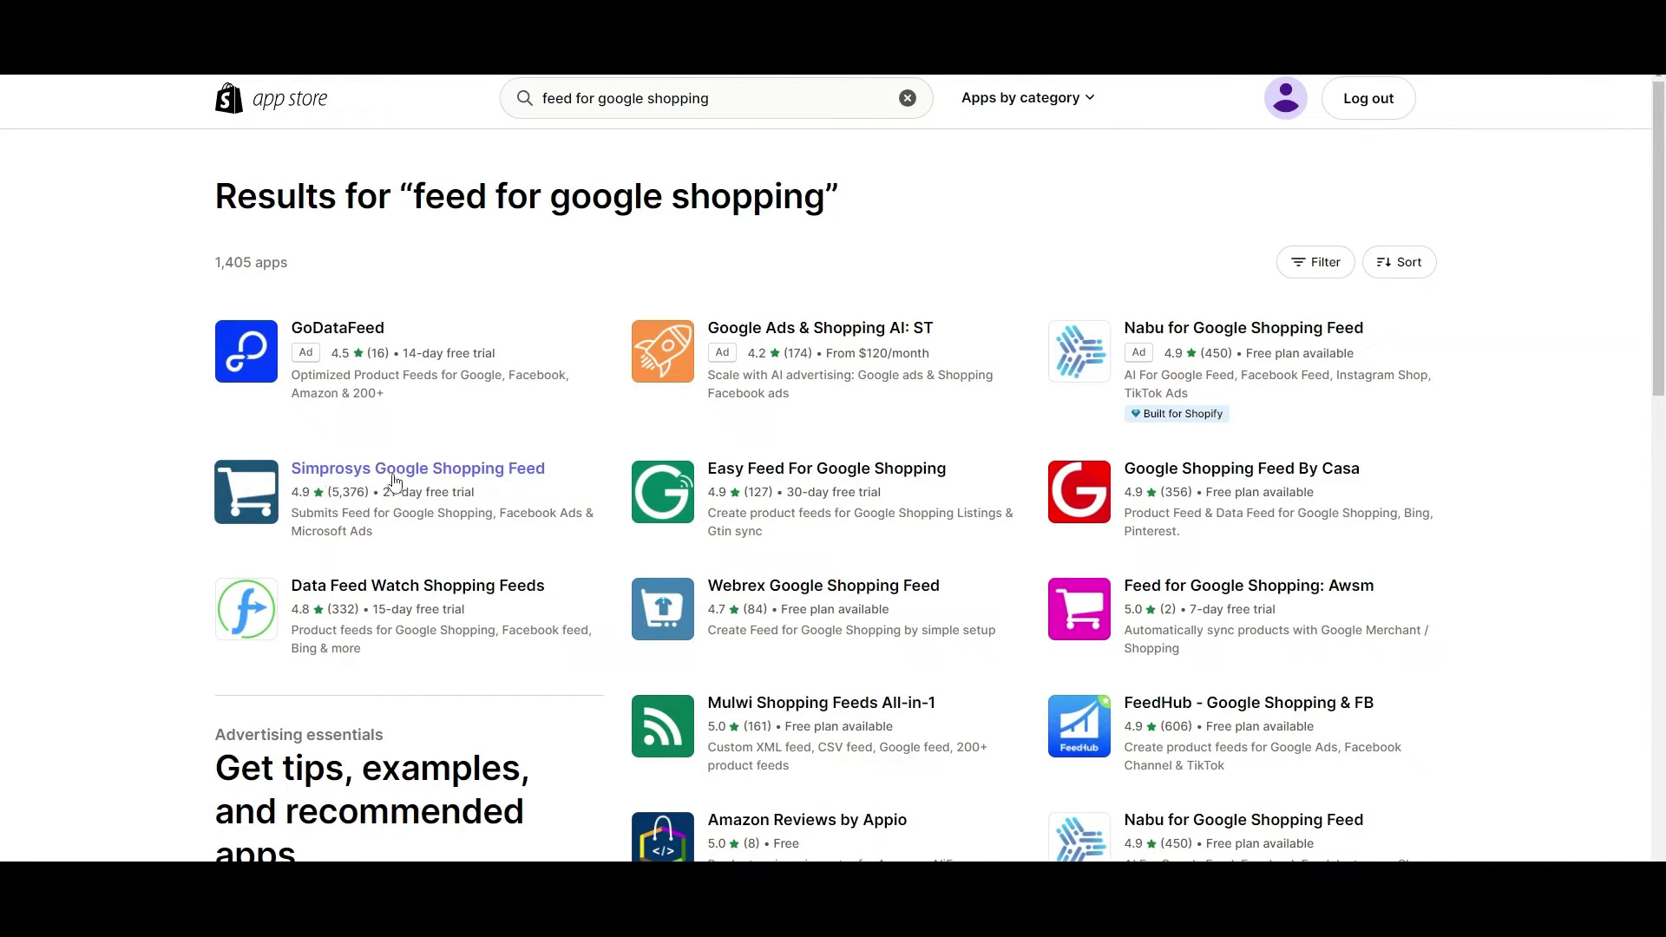
{"action": "left_click", "coordinate": [429, 483]}
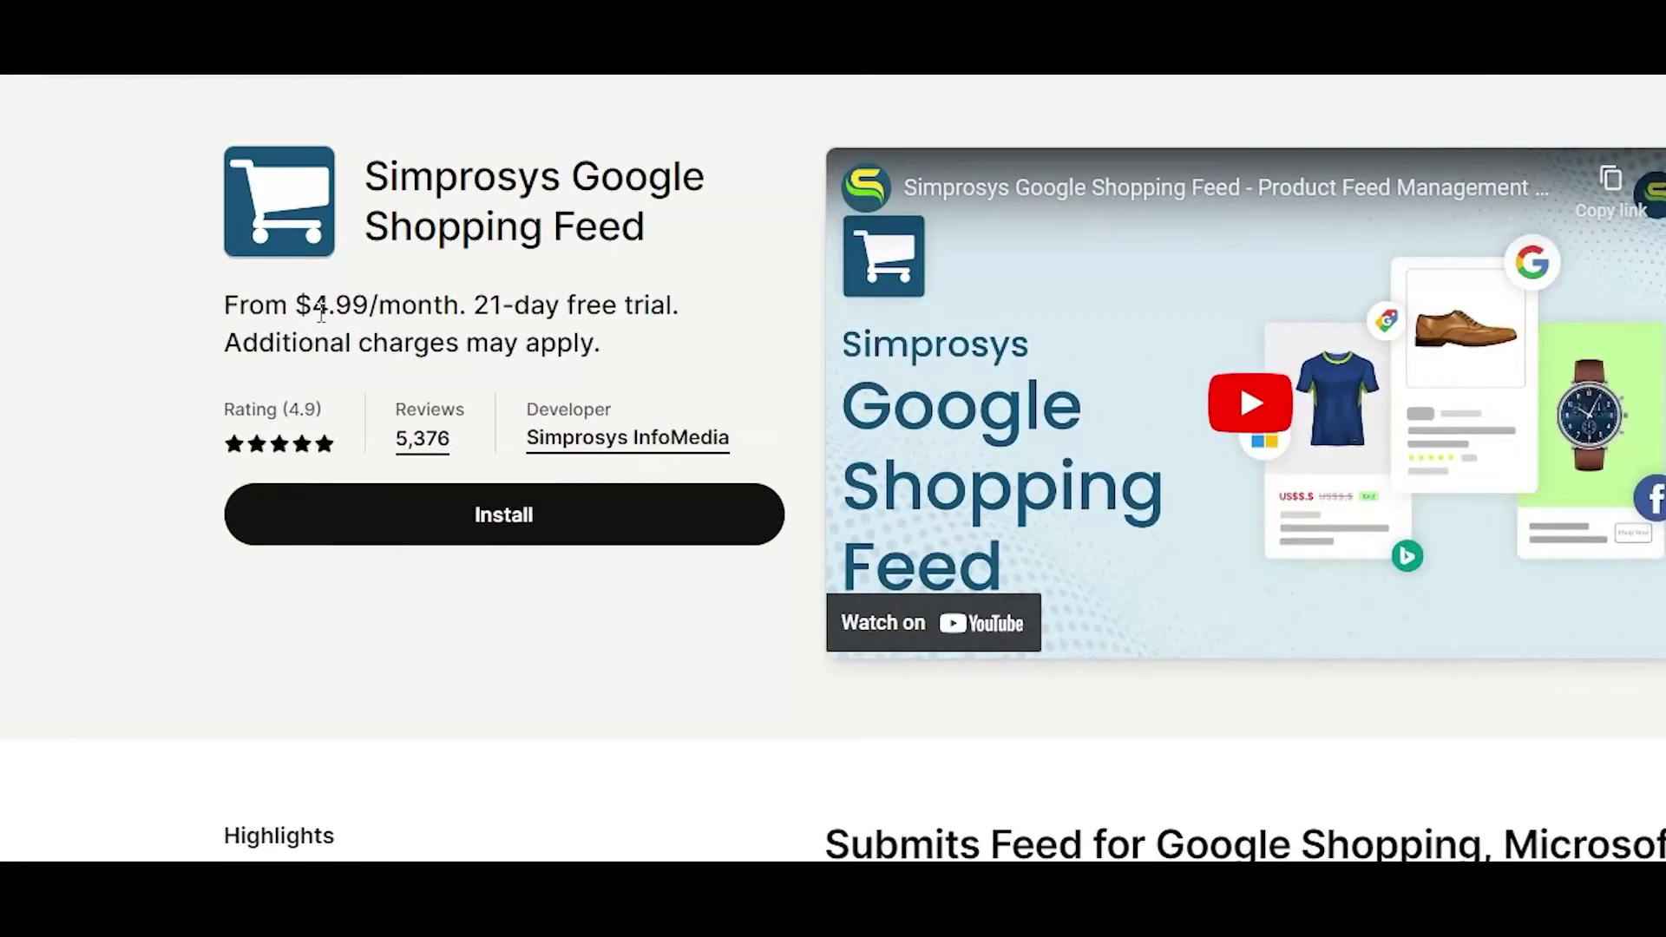
Review the Simprosys monthly price and trial note, then install the app.
{"action": "left_click_drag", "start_coordinate": [276, 300], "coordinate": [317, 301]}
{"action": "left_click_drag", "start_coordinate": [482, 338], "coordinate": [1063, 385]}
{"action": "left_click", "coordinate": [719, 332]}
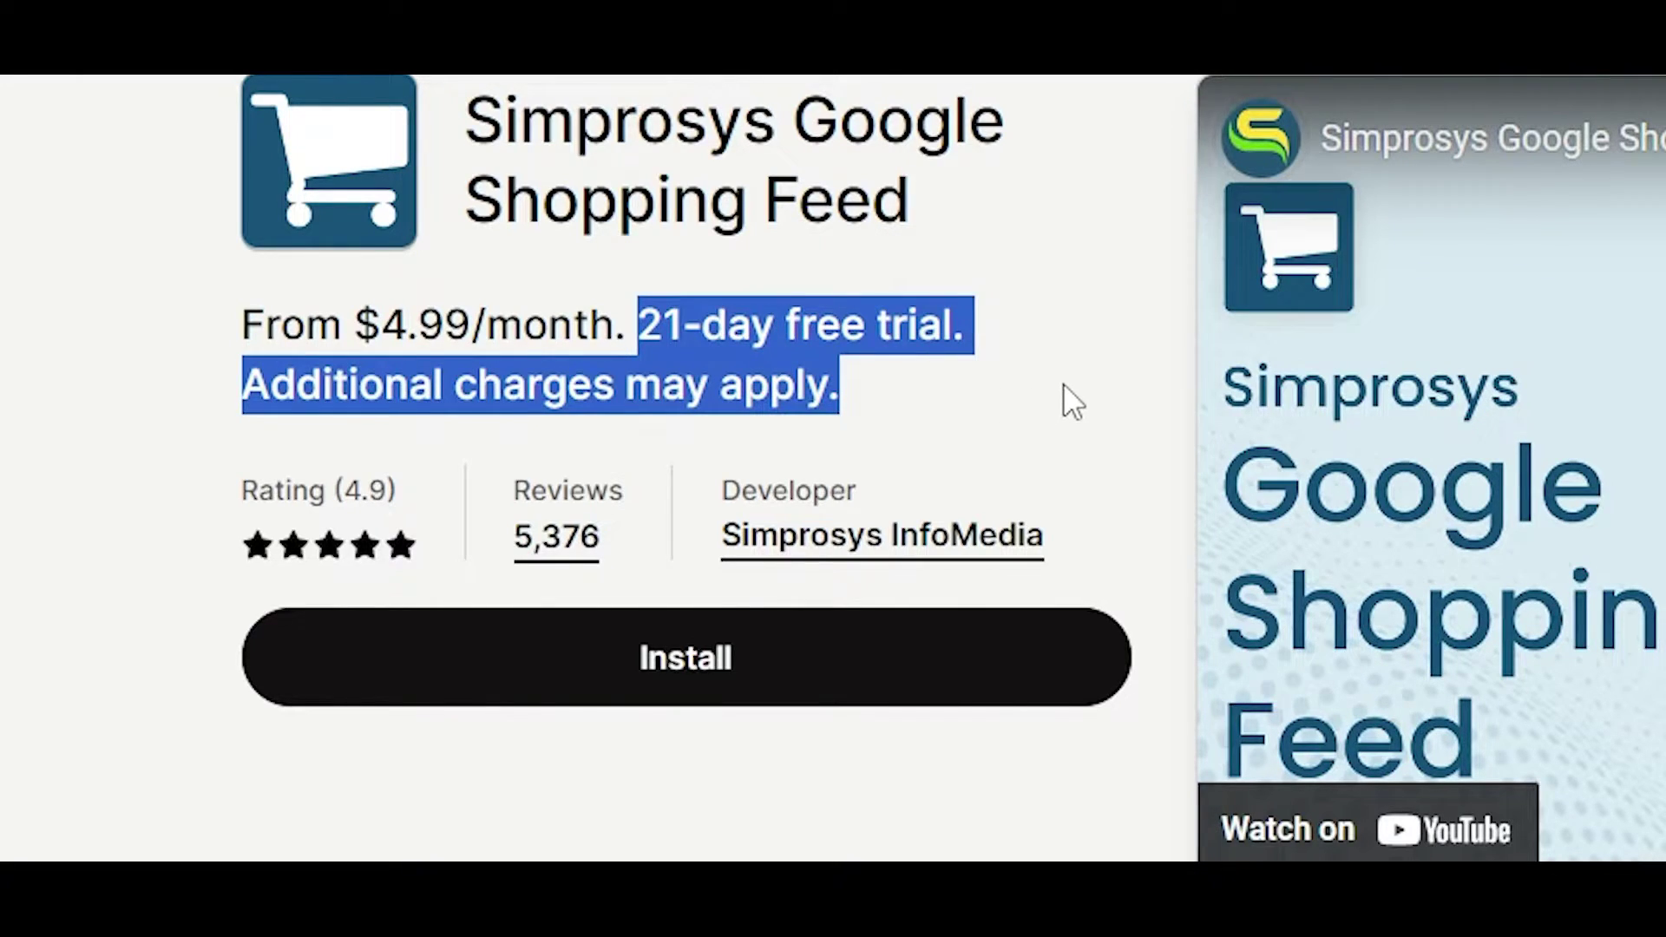
{"action": "left_click", "coordinate": [1061, 387]}
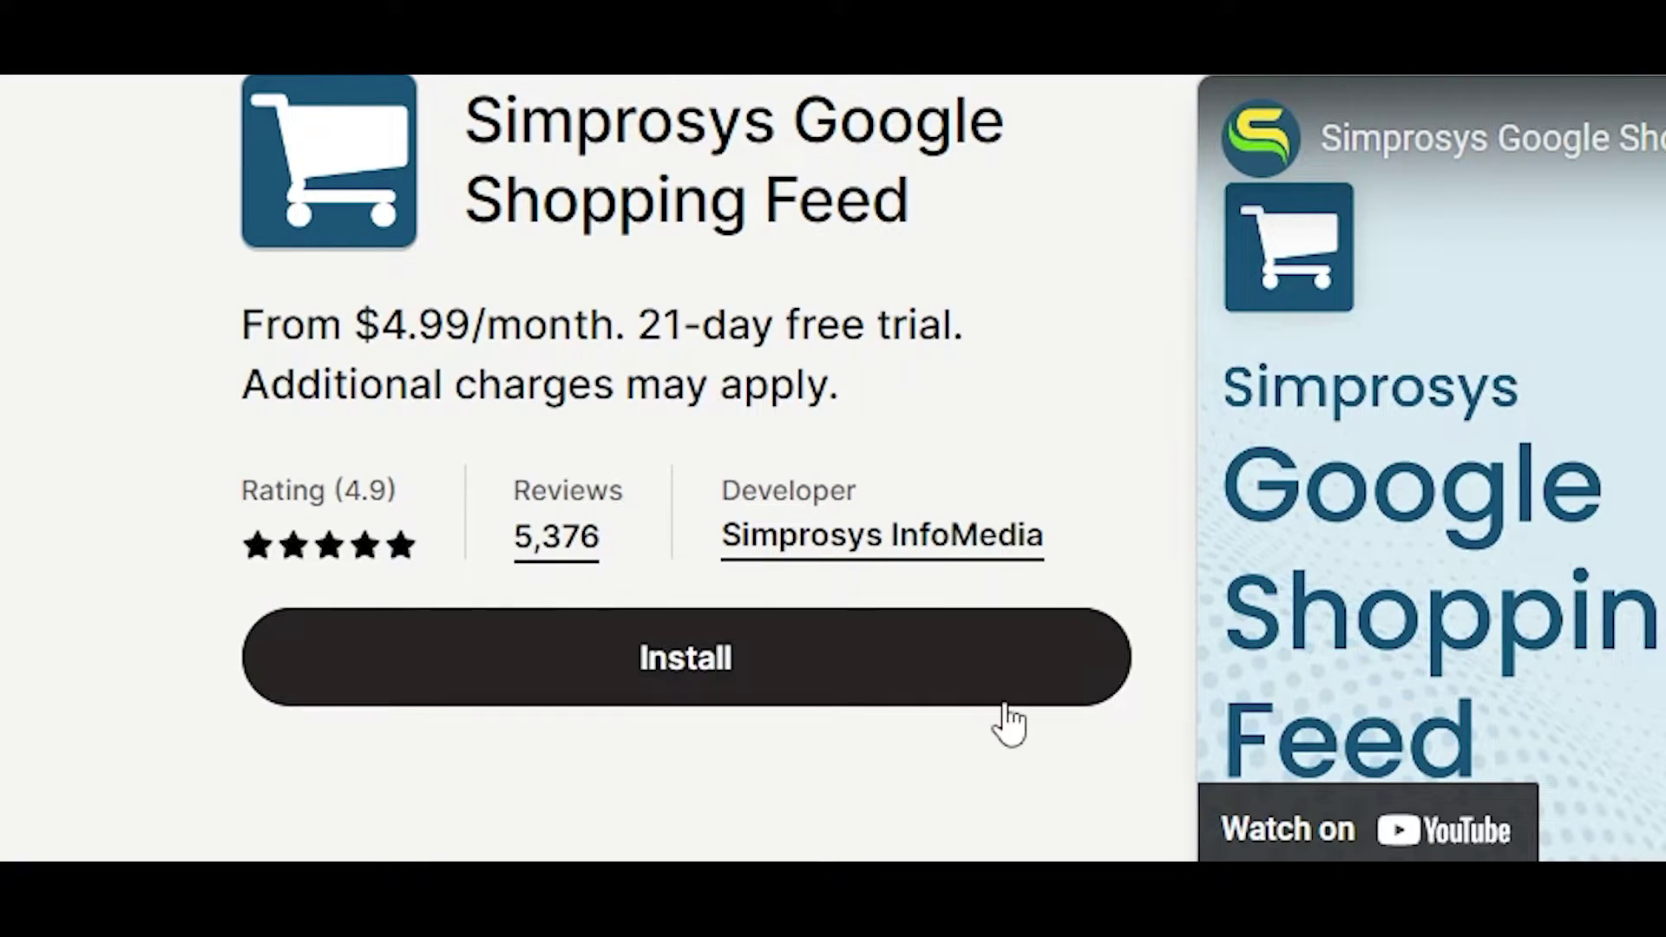
{"action": "left_click", "coordinate": [999, 671]}
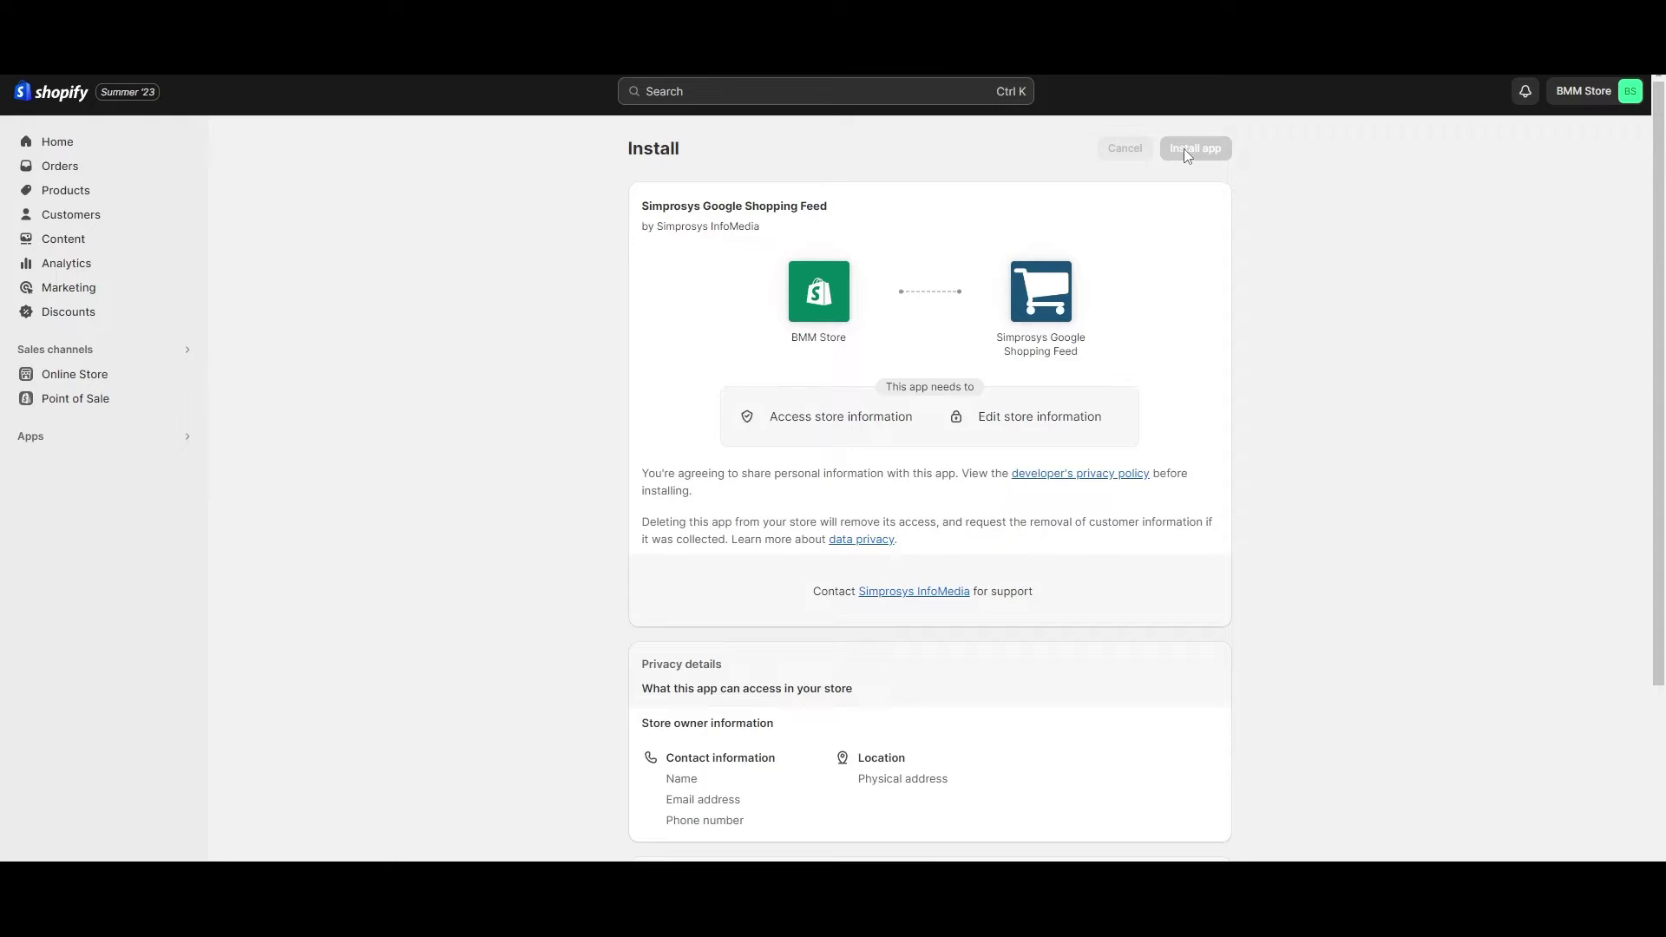
Approve the Simprosys install and choose the Merchant Center account to link.
{"action": "left_click", "coordinate": [1183, 148]}
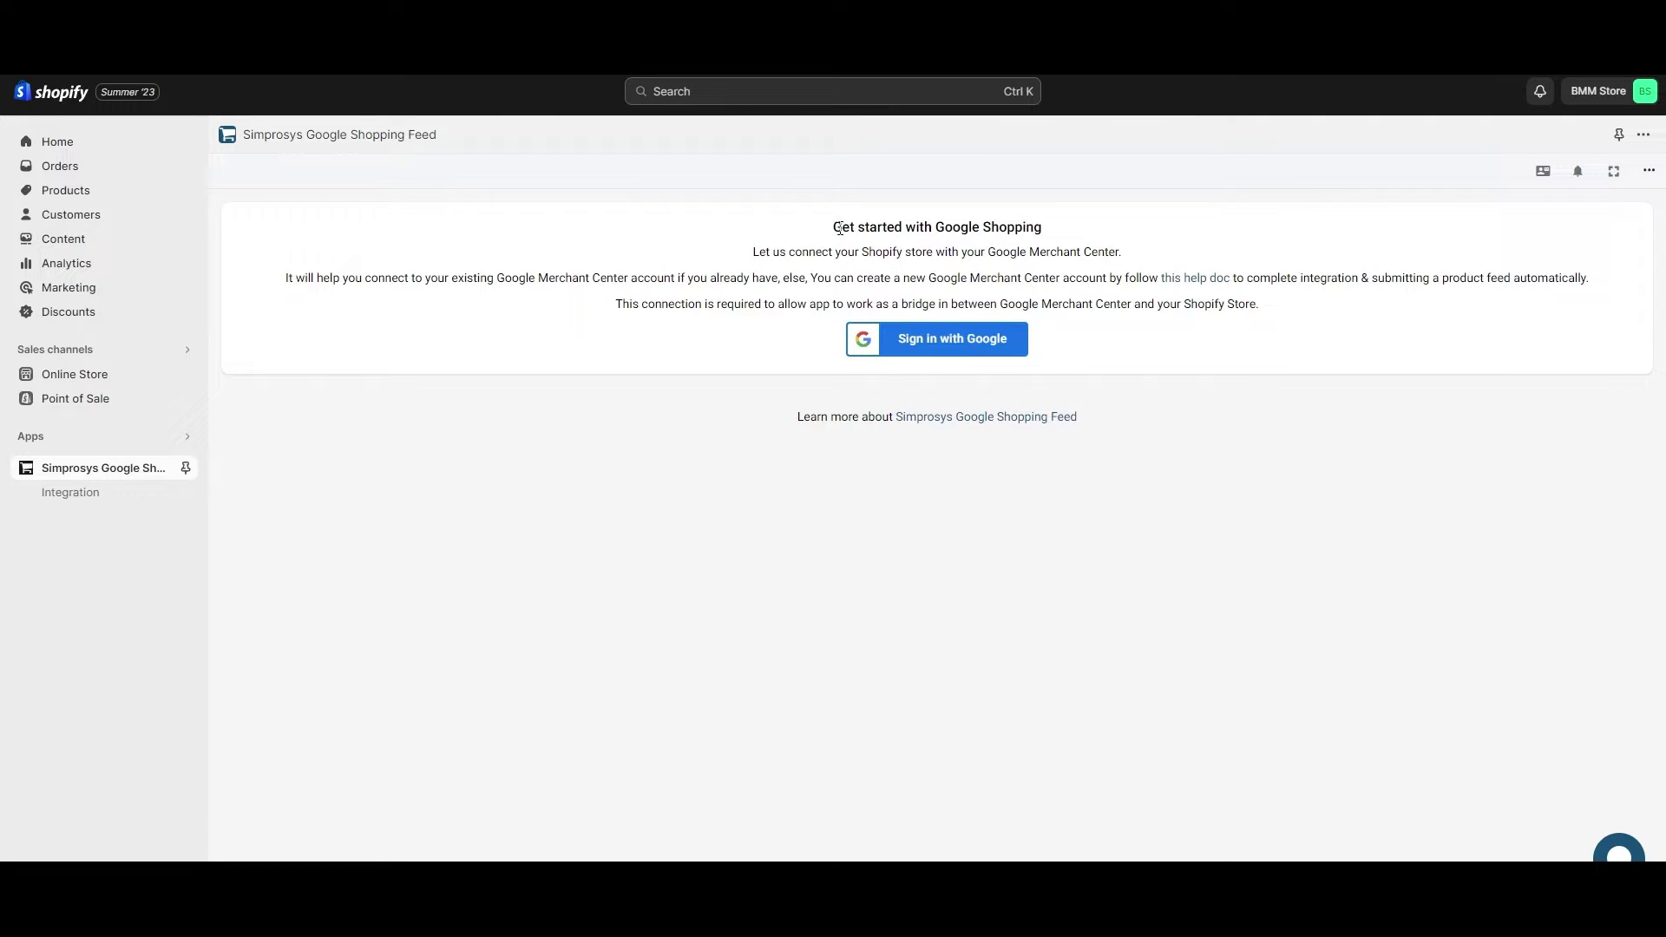
{"action": "left_click_drag", "start_coordinate": [835, 227], "coordinate": [1084, 230]}
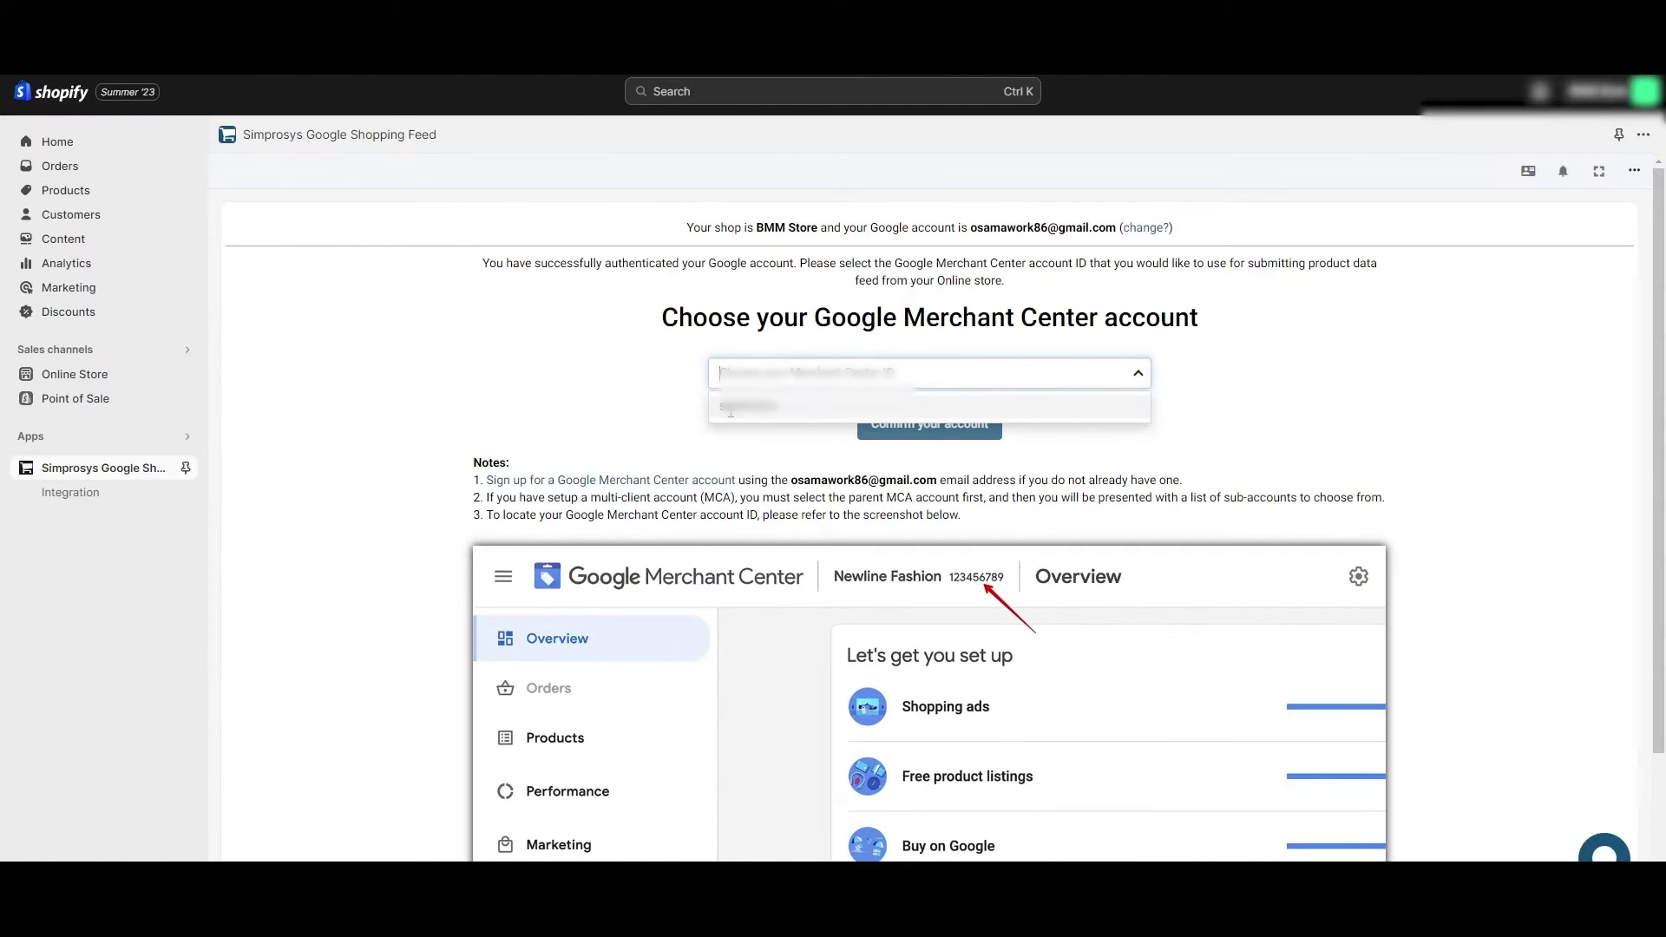
{"action": "left_click", "coordinate": [746, 406]}
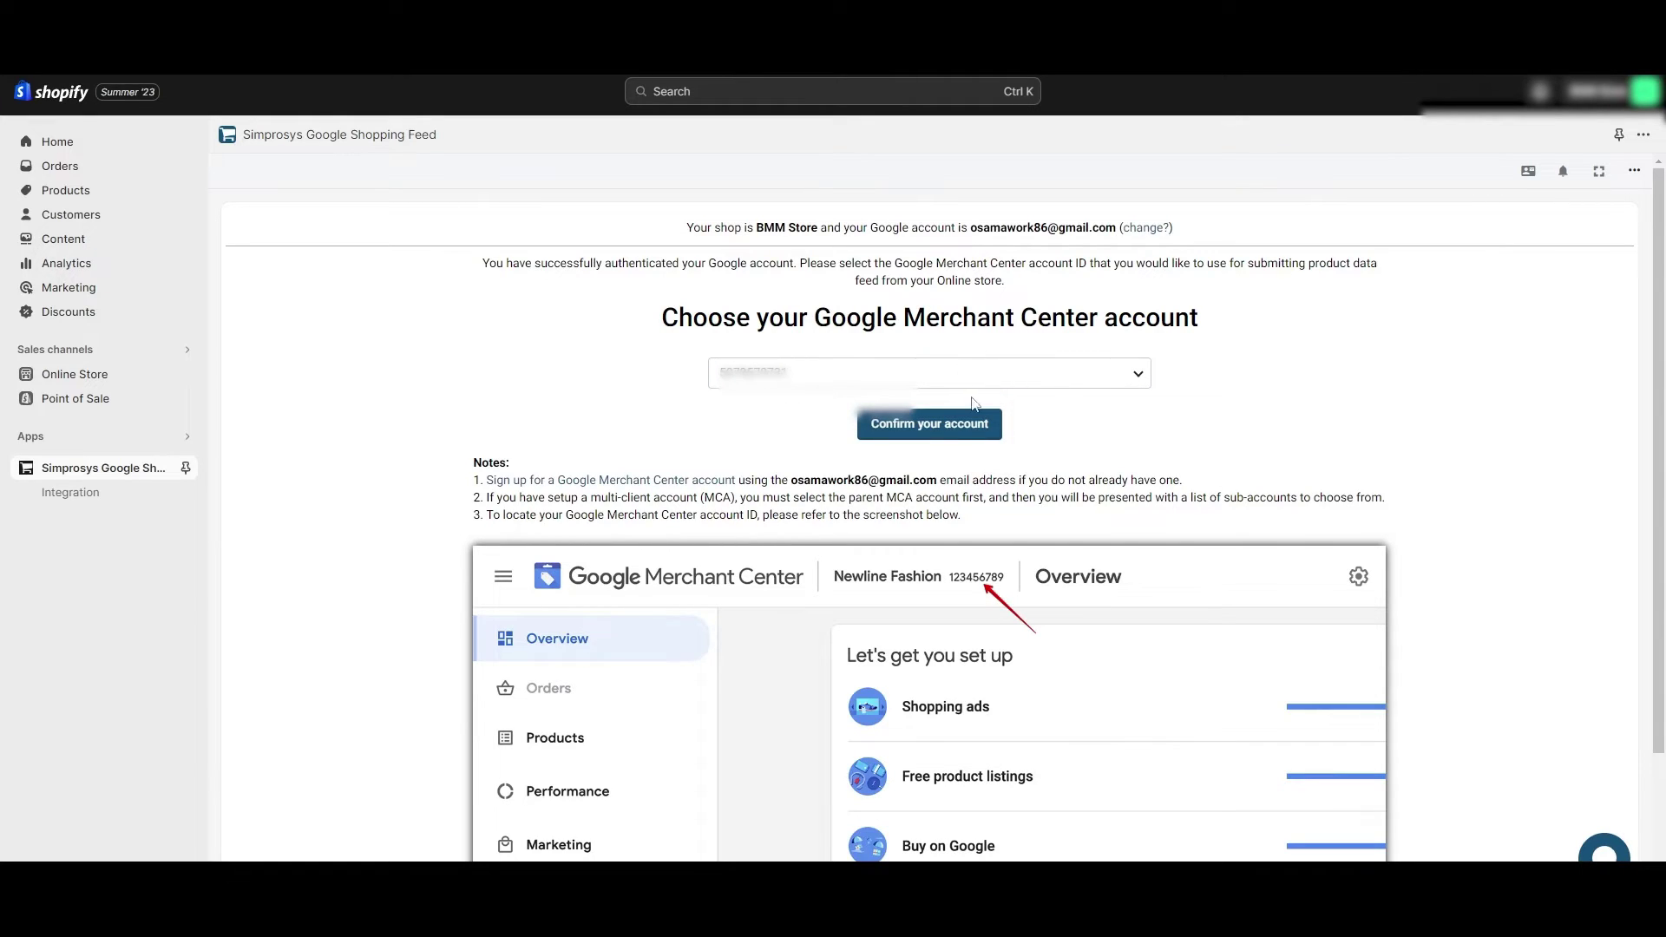
{"action": "scroll", "coordinate": [933, 425], "scroll_direction": "down", "scroll_amount": 2}
{"action": "scroll", "coordinate": [916, 390], "scroll_direction": "up", "scroll_amount": 1}
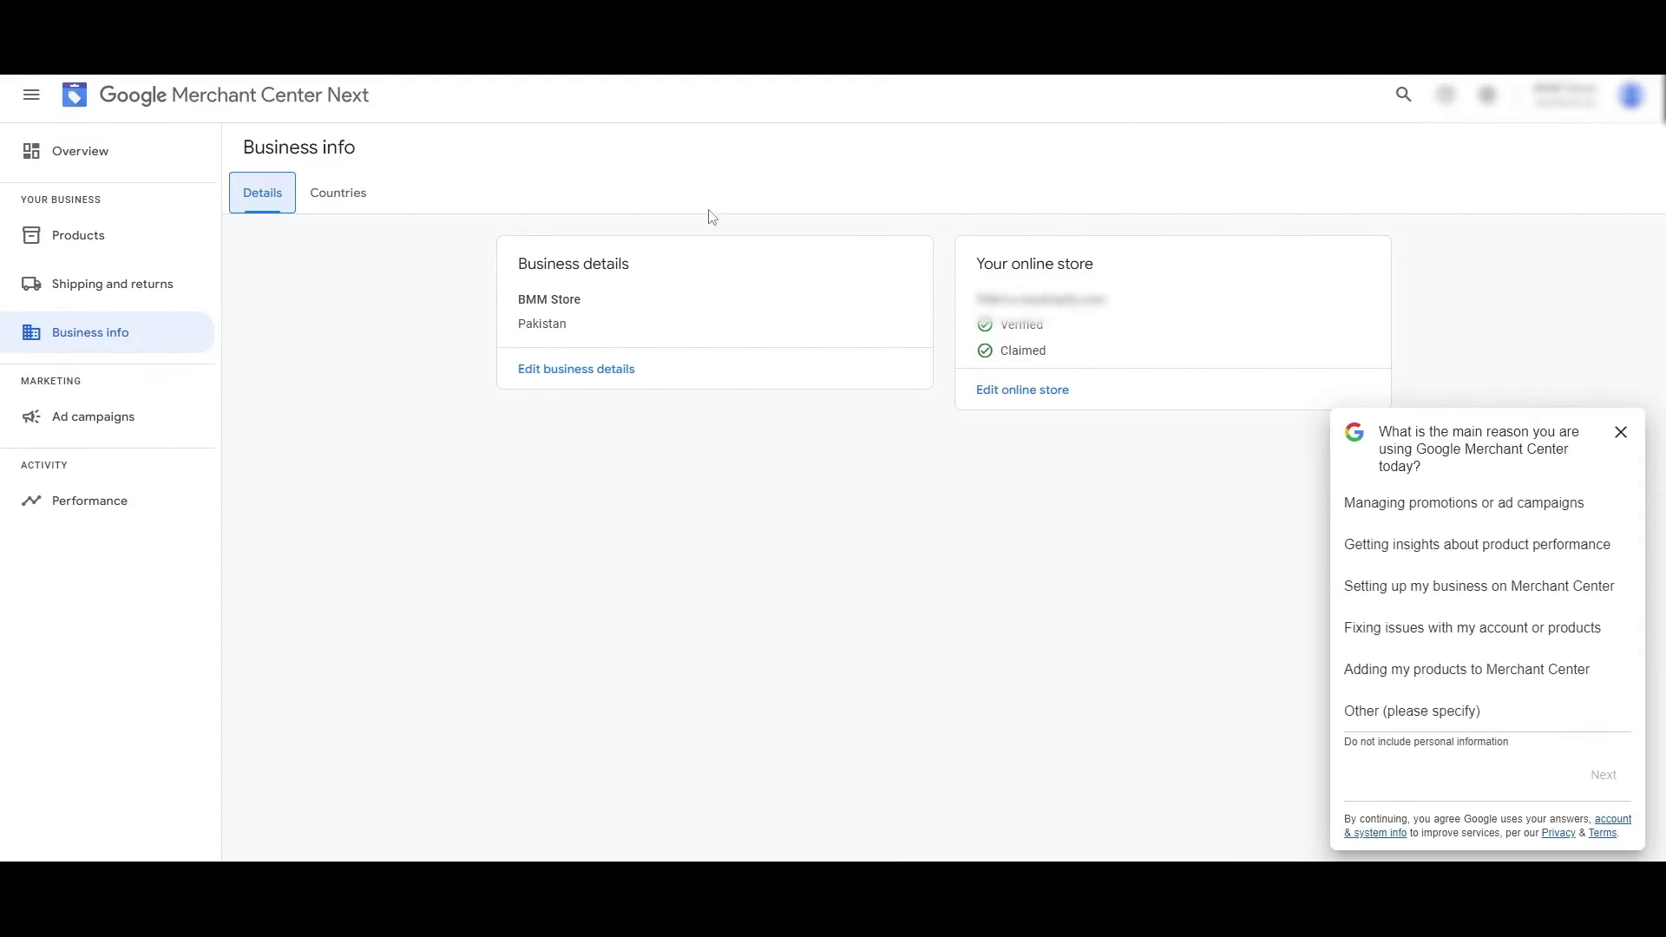
Go to the Merchant Center Overview page.
{"action": "left_click", "coordinate": [99, 154]}
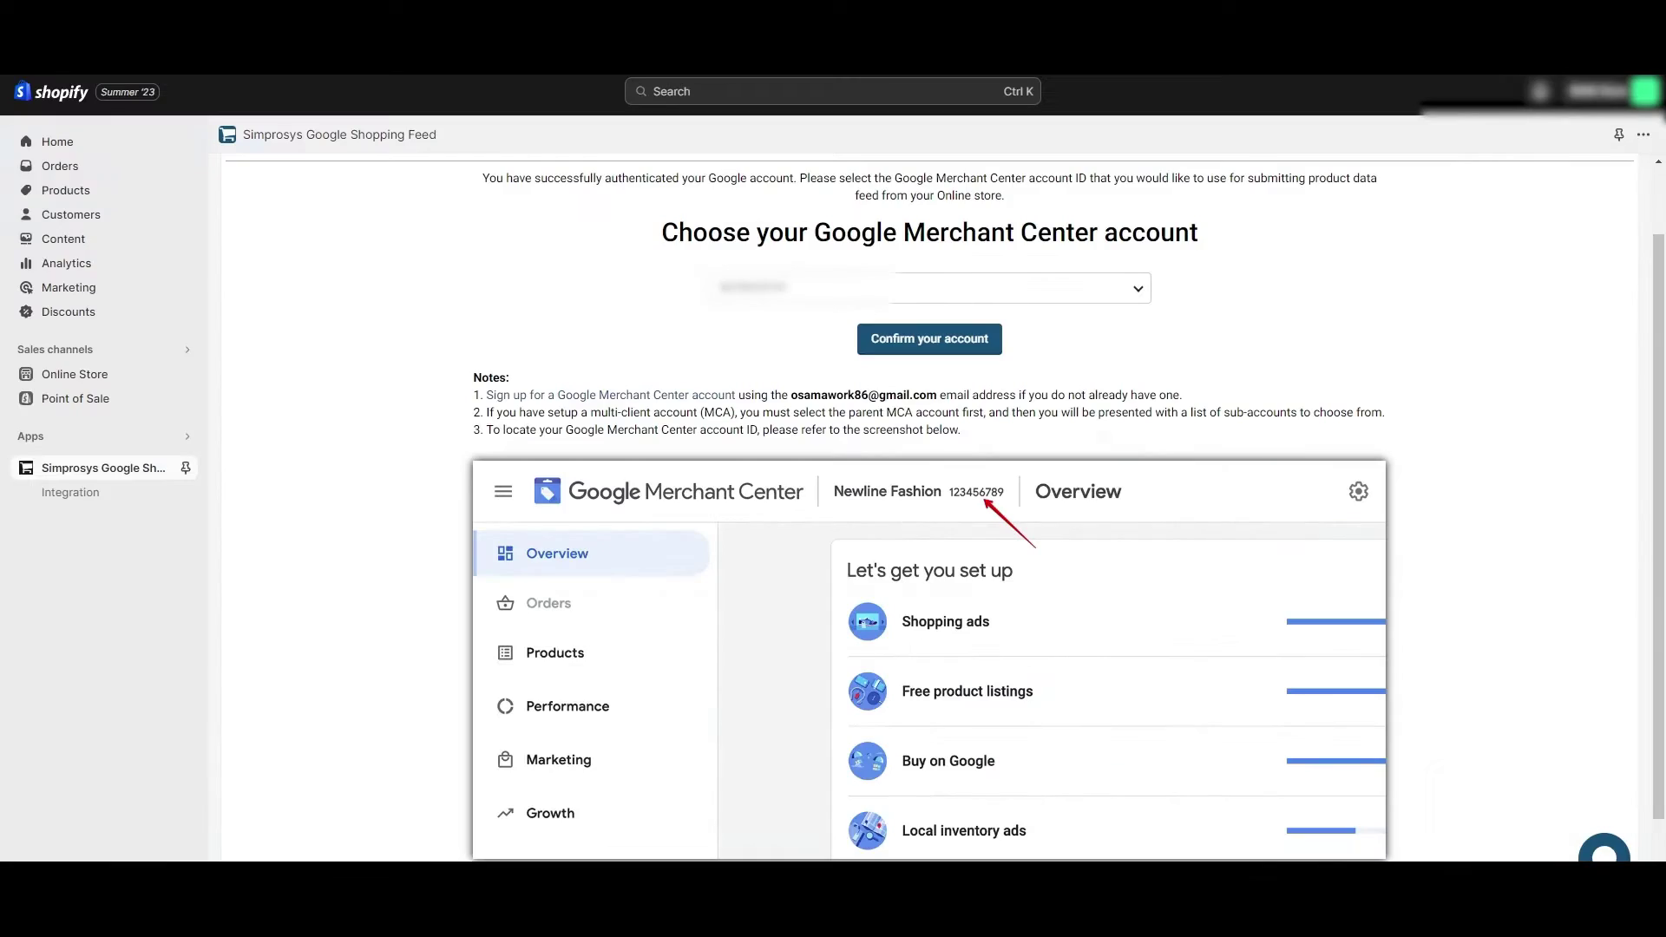
Confirm the chosen Merchant Center account in Simprosys and acknowledge programs are enabled.
{"action": "left_click", "coordinate": [946, 358]}
{"action": "left_click_drag", "start_coordinate": [714, 231], "coordinate": [1133, 224]}
{"action": "left_click", "coordinate": [1640, 768]}
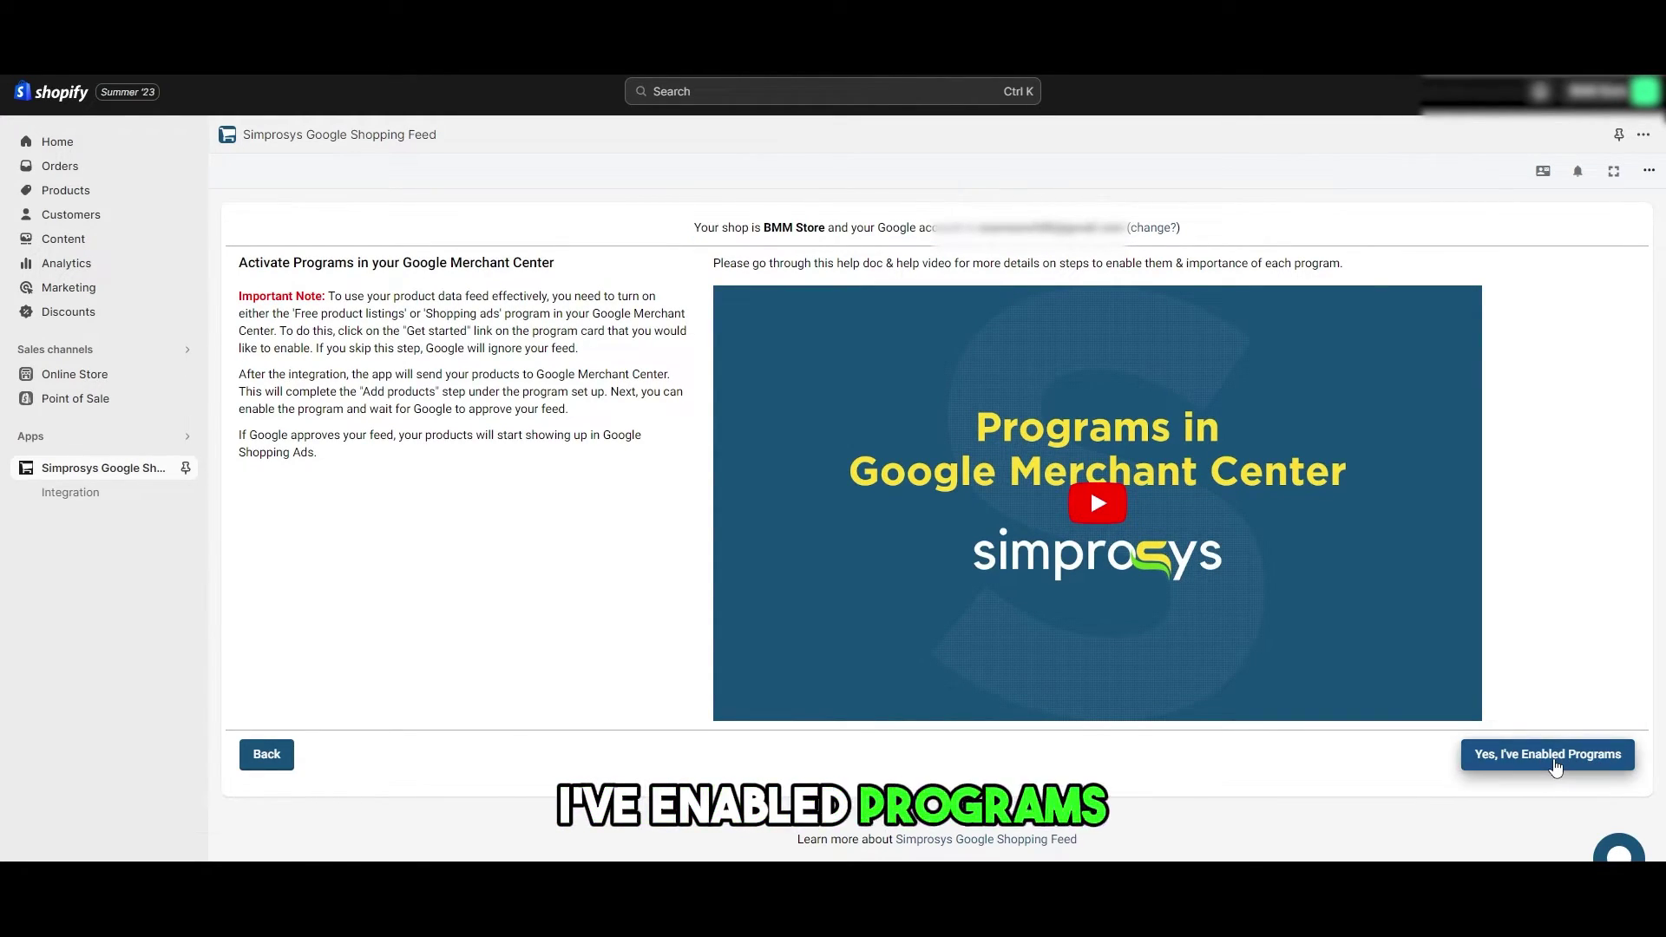
{"action": "left_click", "coordinate": [1534, 768]}
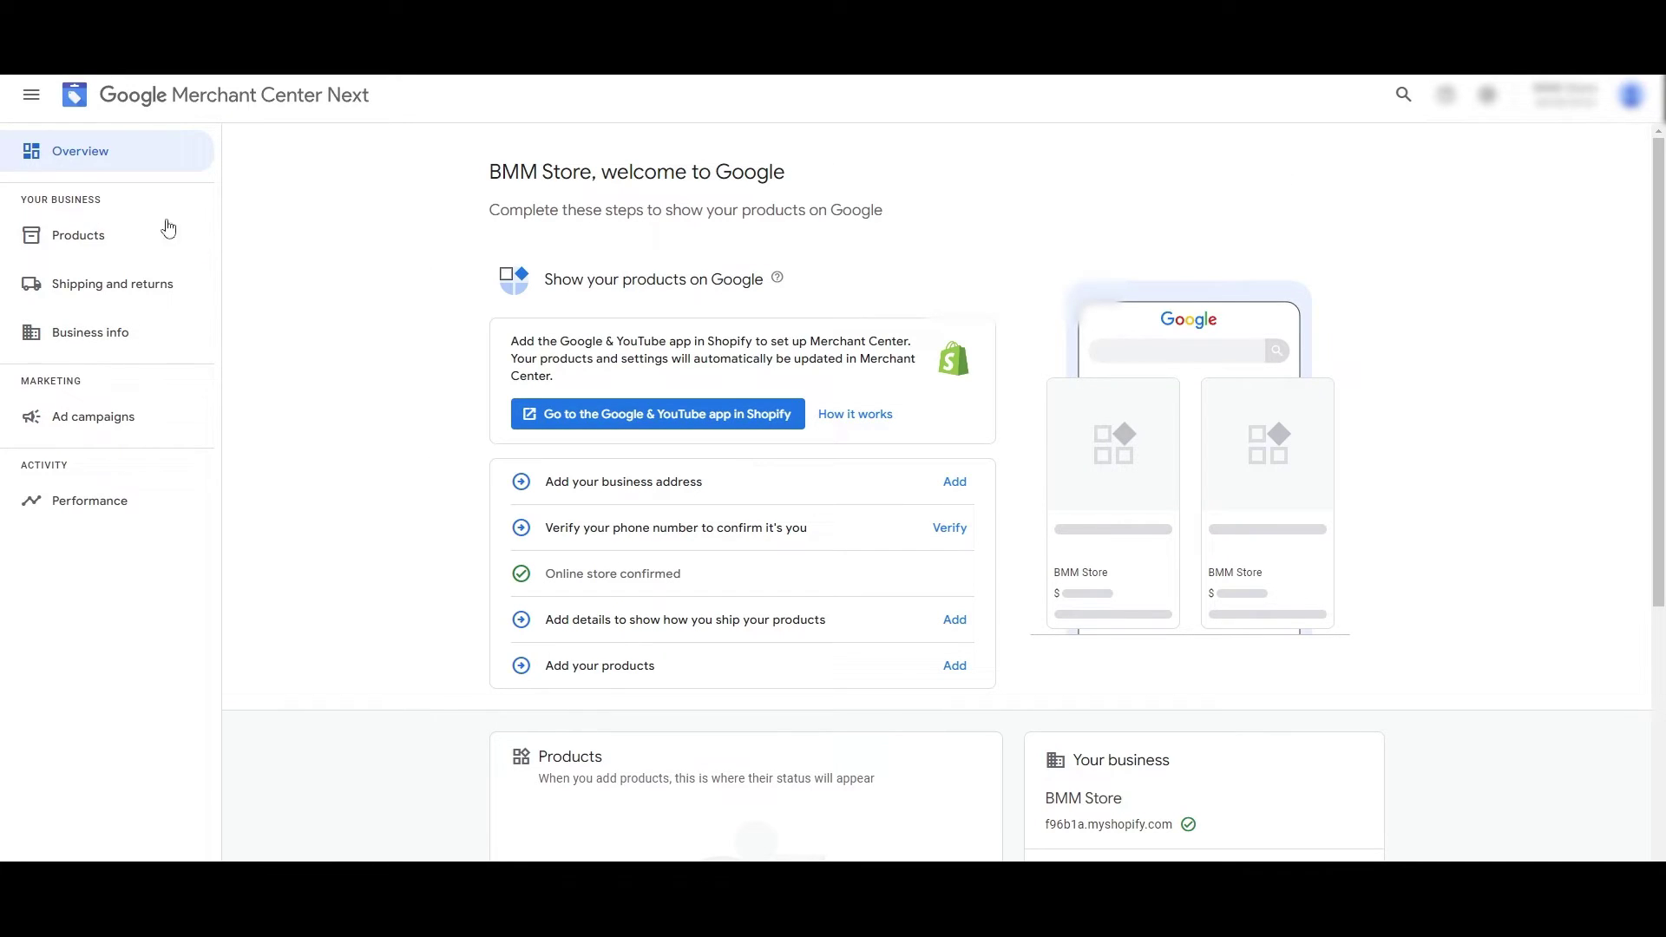
Add shipping information targeting the United States, entering delivery times manually.
{"action": "left_click", "coordinate": [117, 308]}
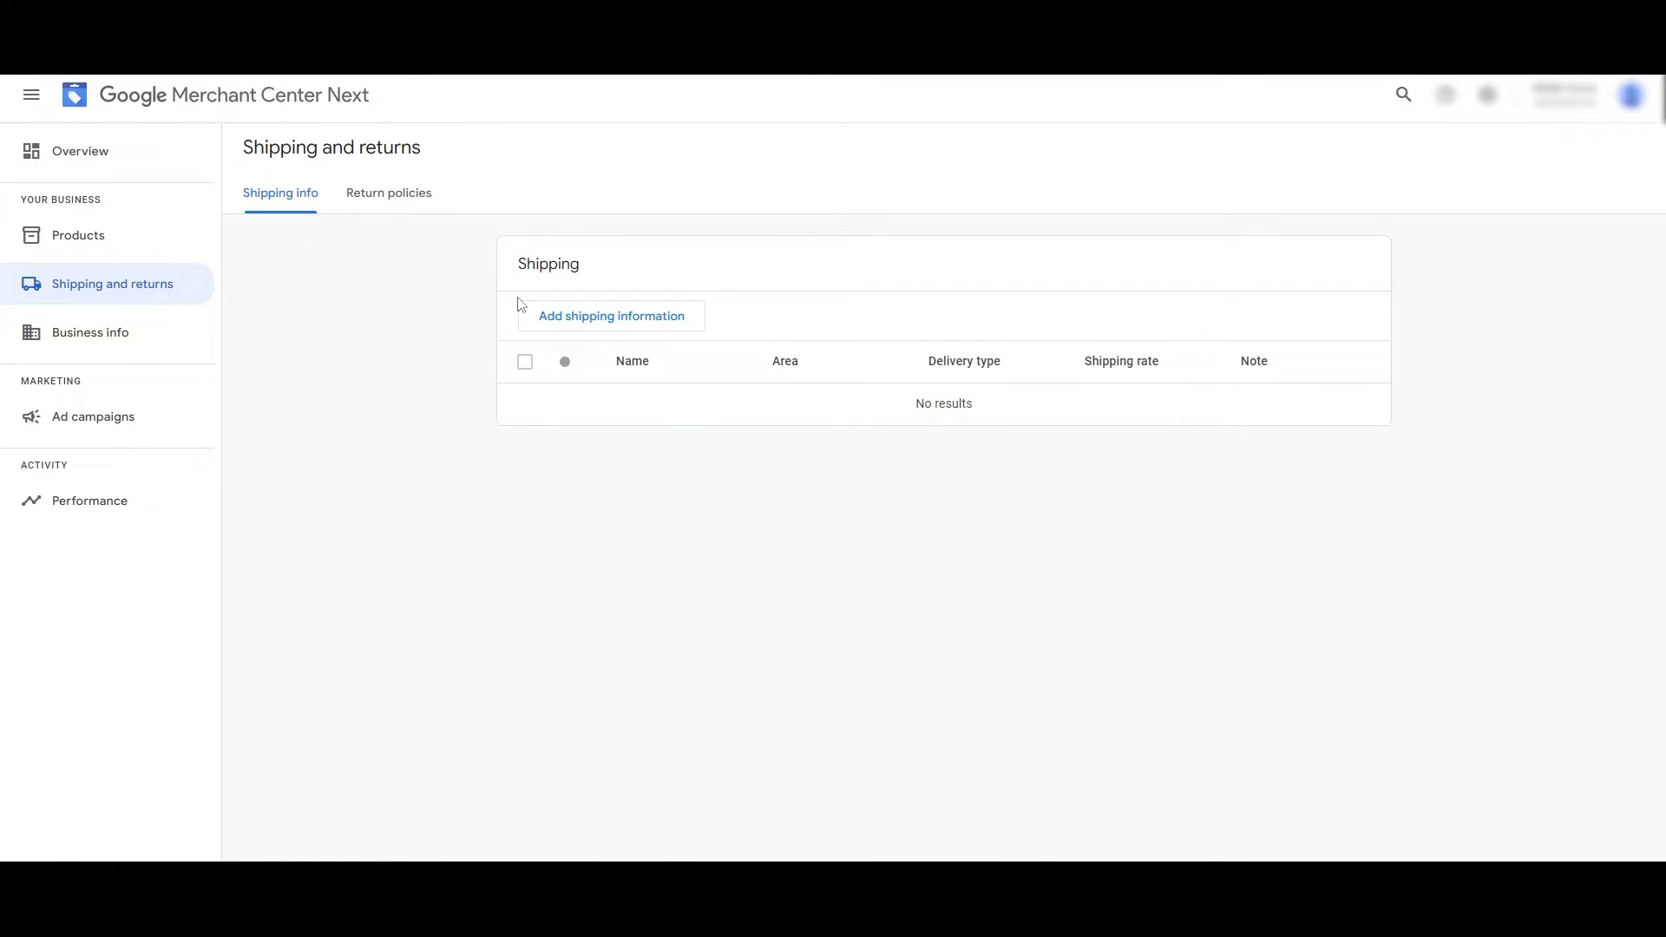
{"action": "left_click", "coordinate": [606, 318]}
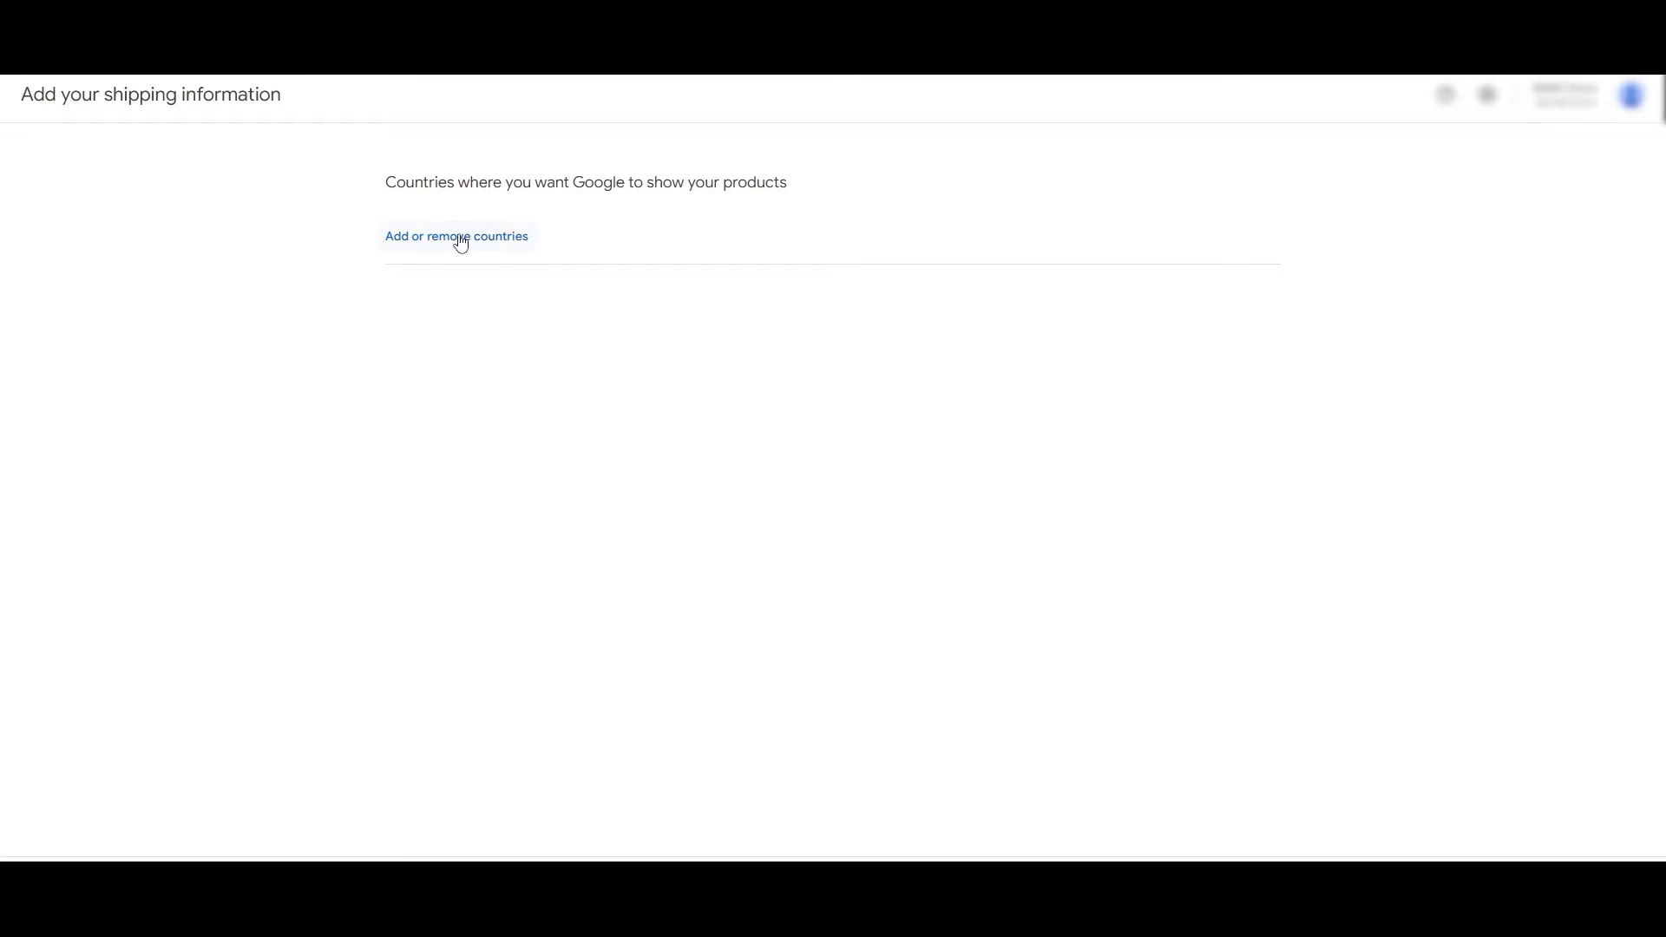
{"action": "left_click", "coordinate": [434, 235]}
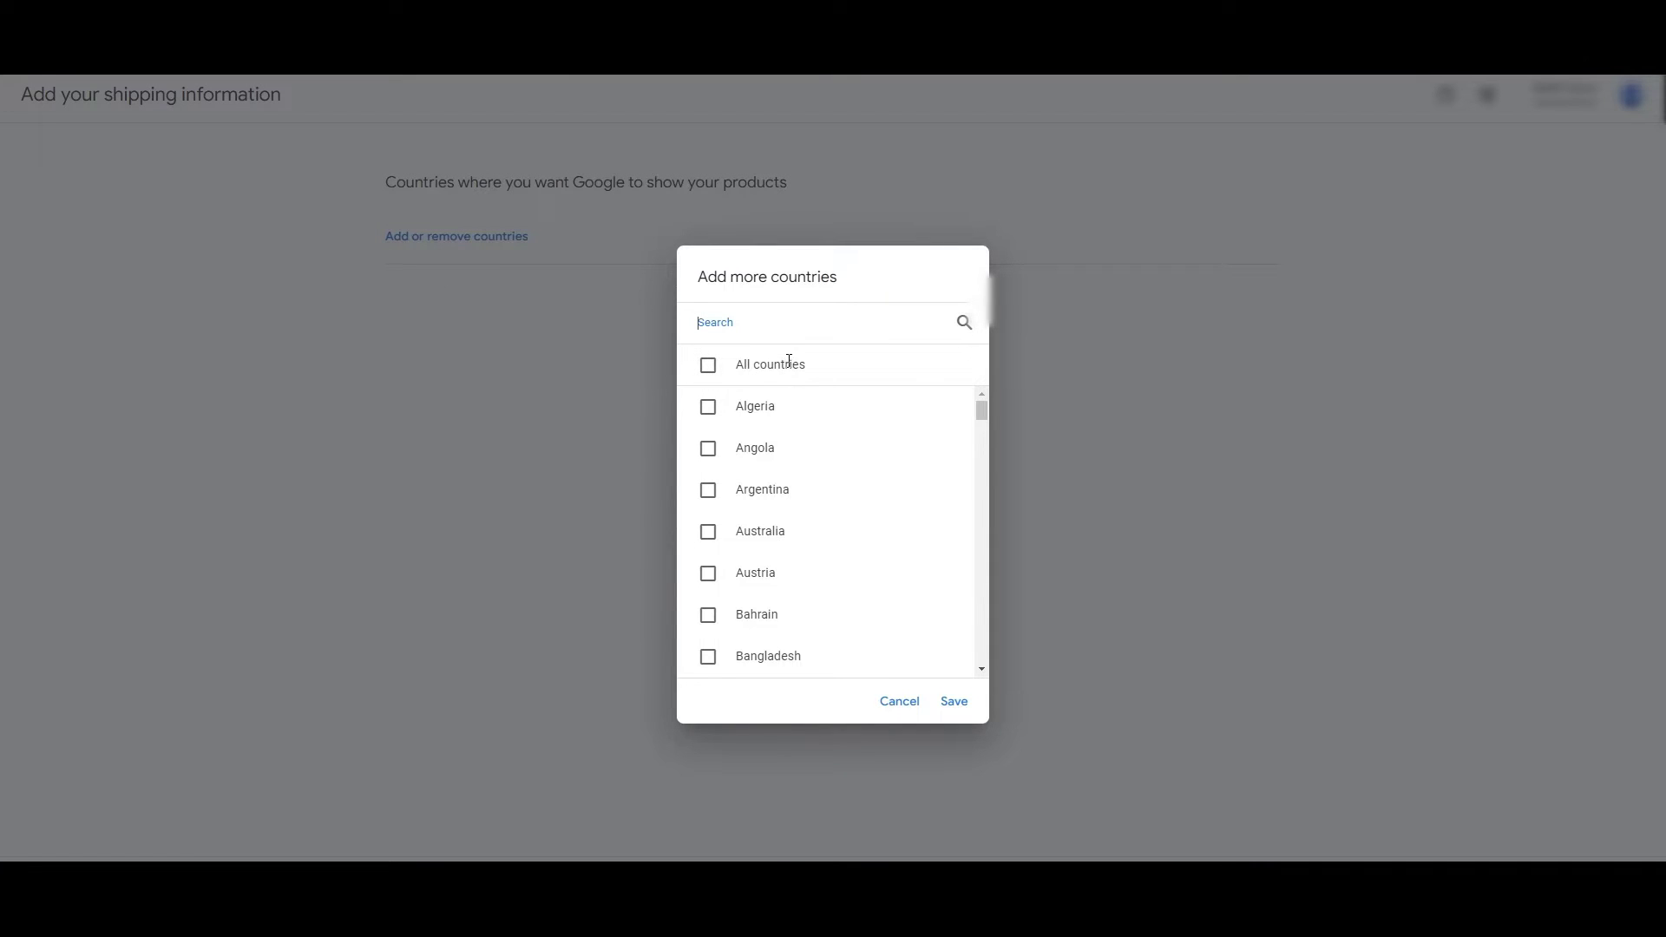
{"action": "scroll", "coordinate": [718, 543], "scroll_direction": "down", "scroll_amount": 18}
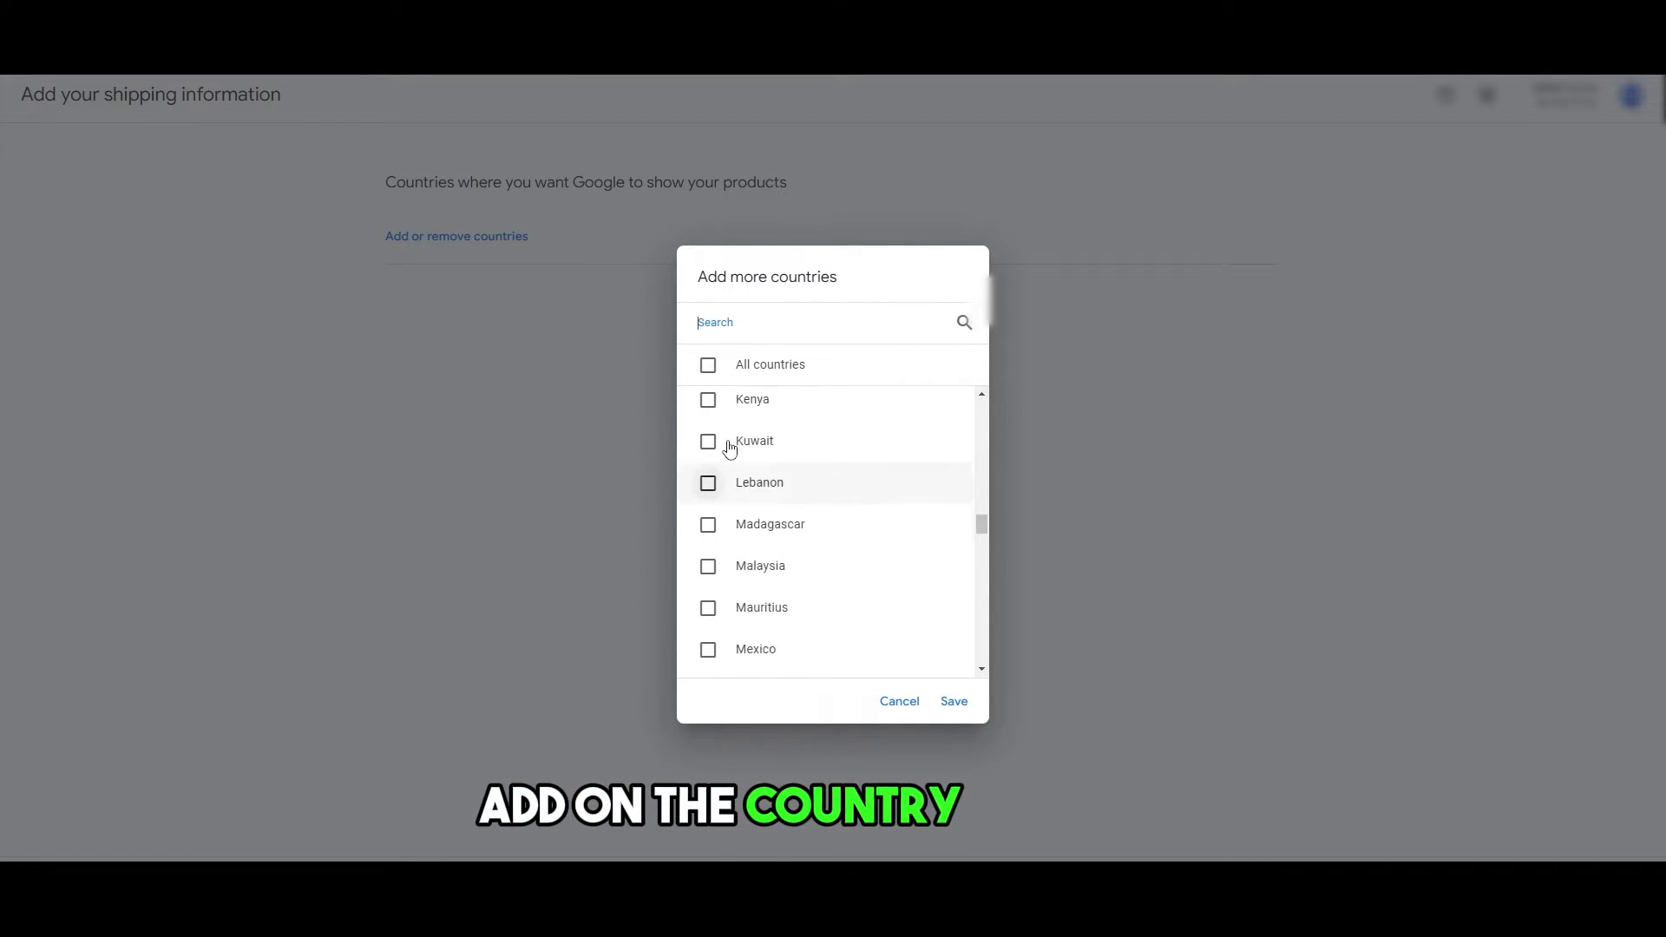
{"action": "left_click", "coordinate": [724, 334]}
{"action": "type", "text": "unite"}
{"action": "left_click", "coordinate": [708, 490]}
{"action": "left_click", "coordinate": [955, 701]}
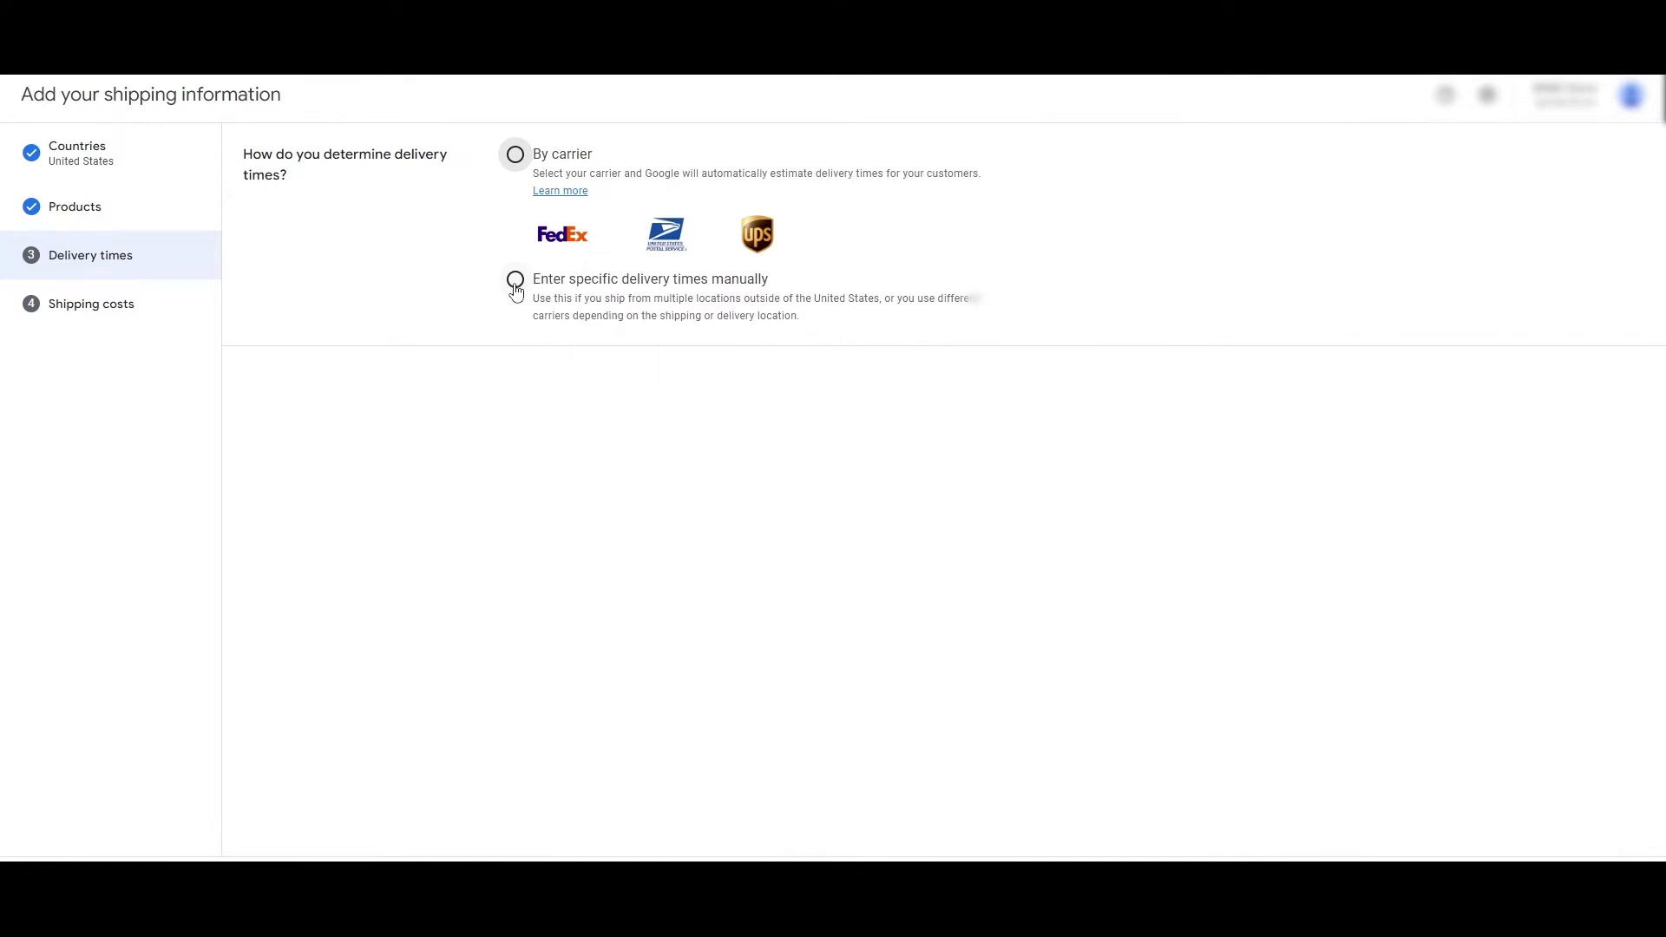
{"action": "left_click", "coordinate": [514, 281]}
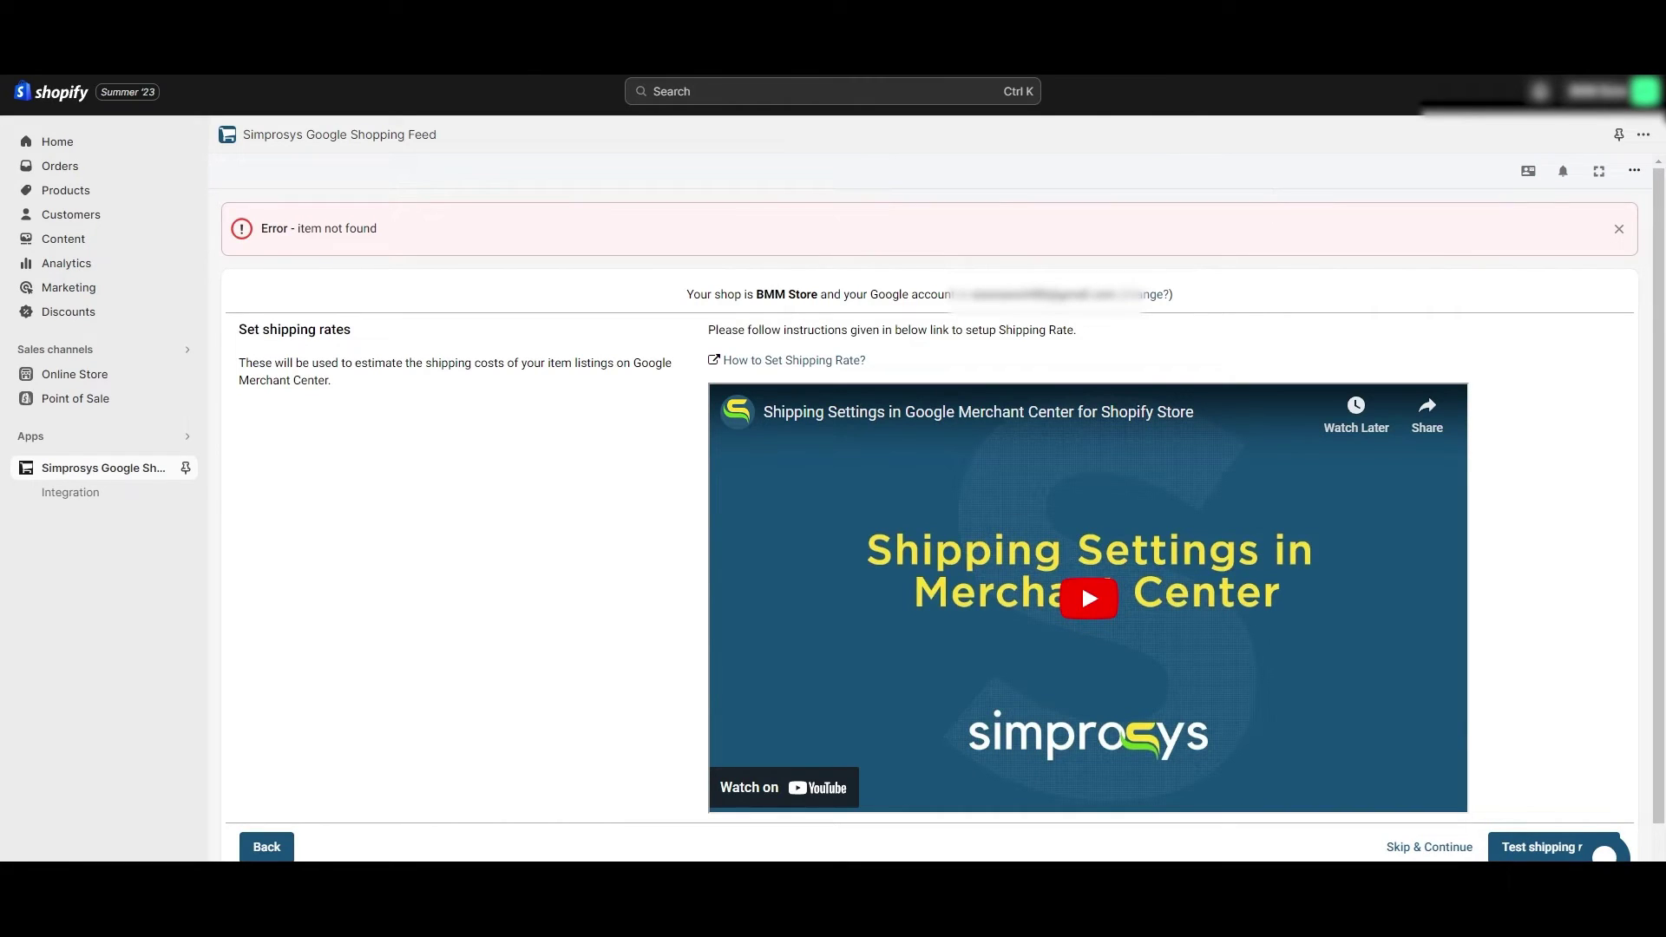
Test the shipping rates setup in Simprosys.
{"action": "scroll", "coordinate": [1540, 807], "scroll_direction": "down", "scroll_amount": 1}
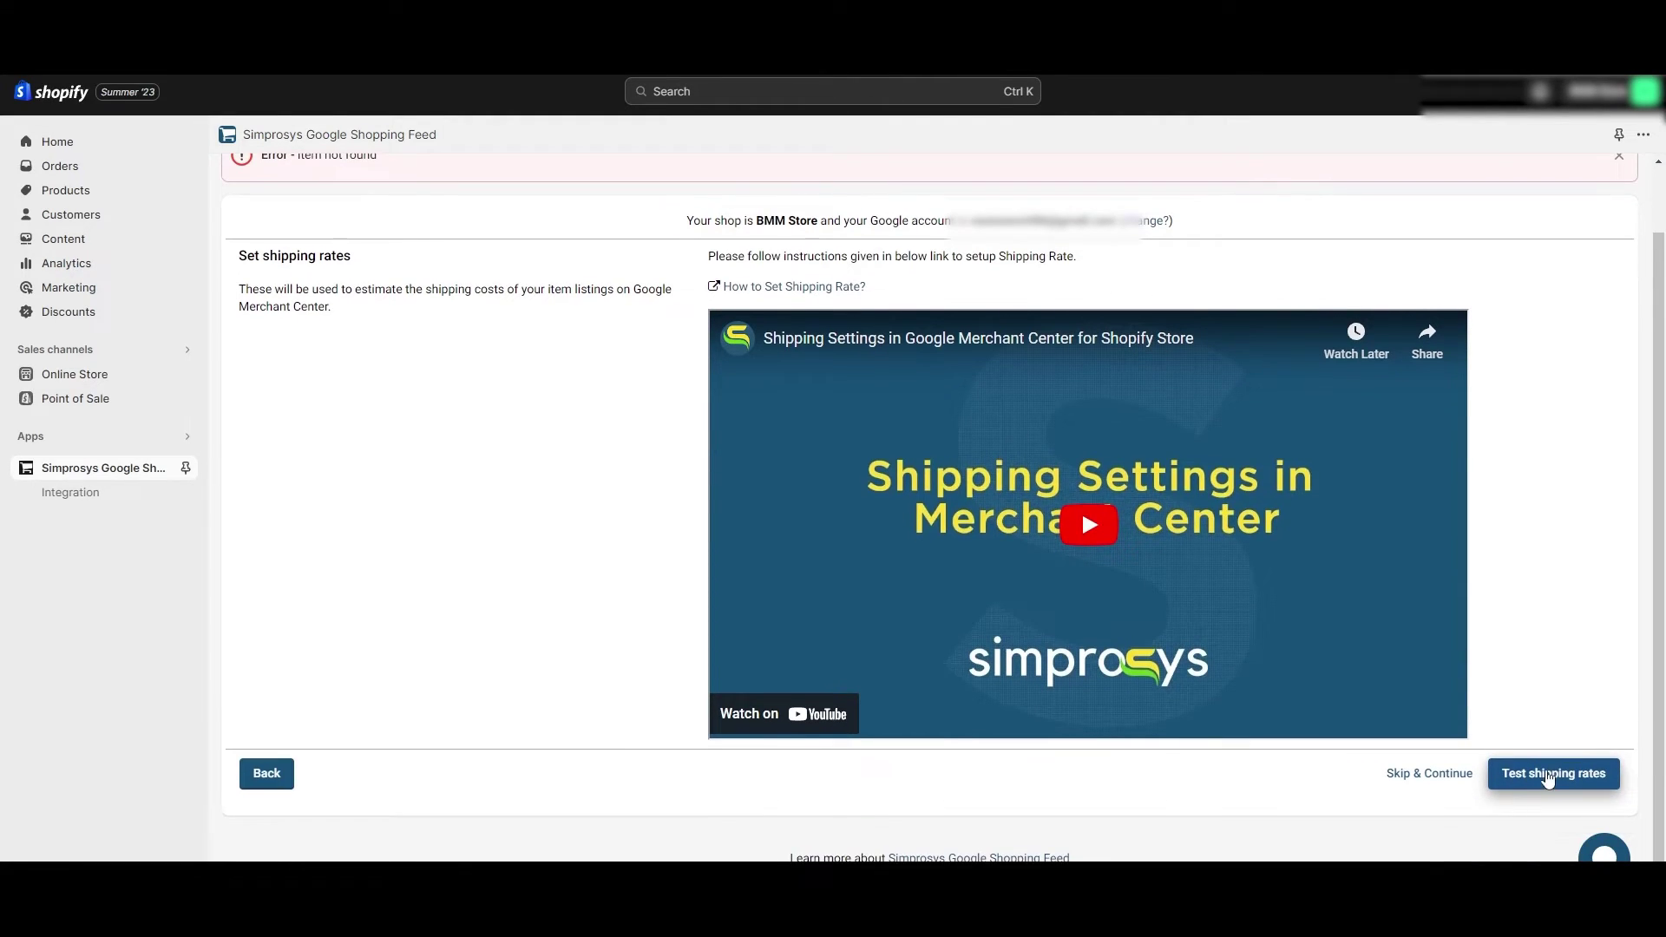
{"action": "left_click", "coordinate": [1573, 781]}
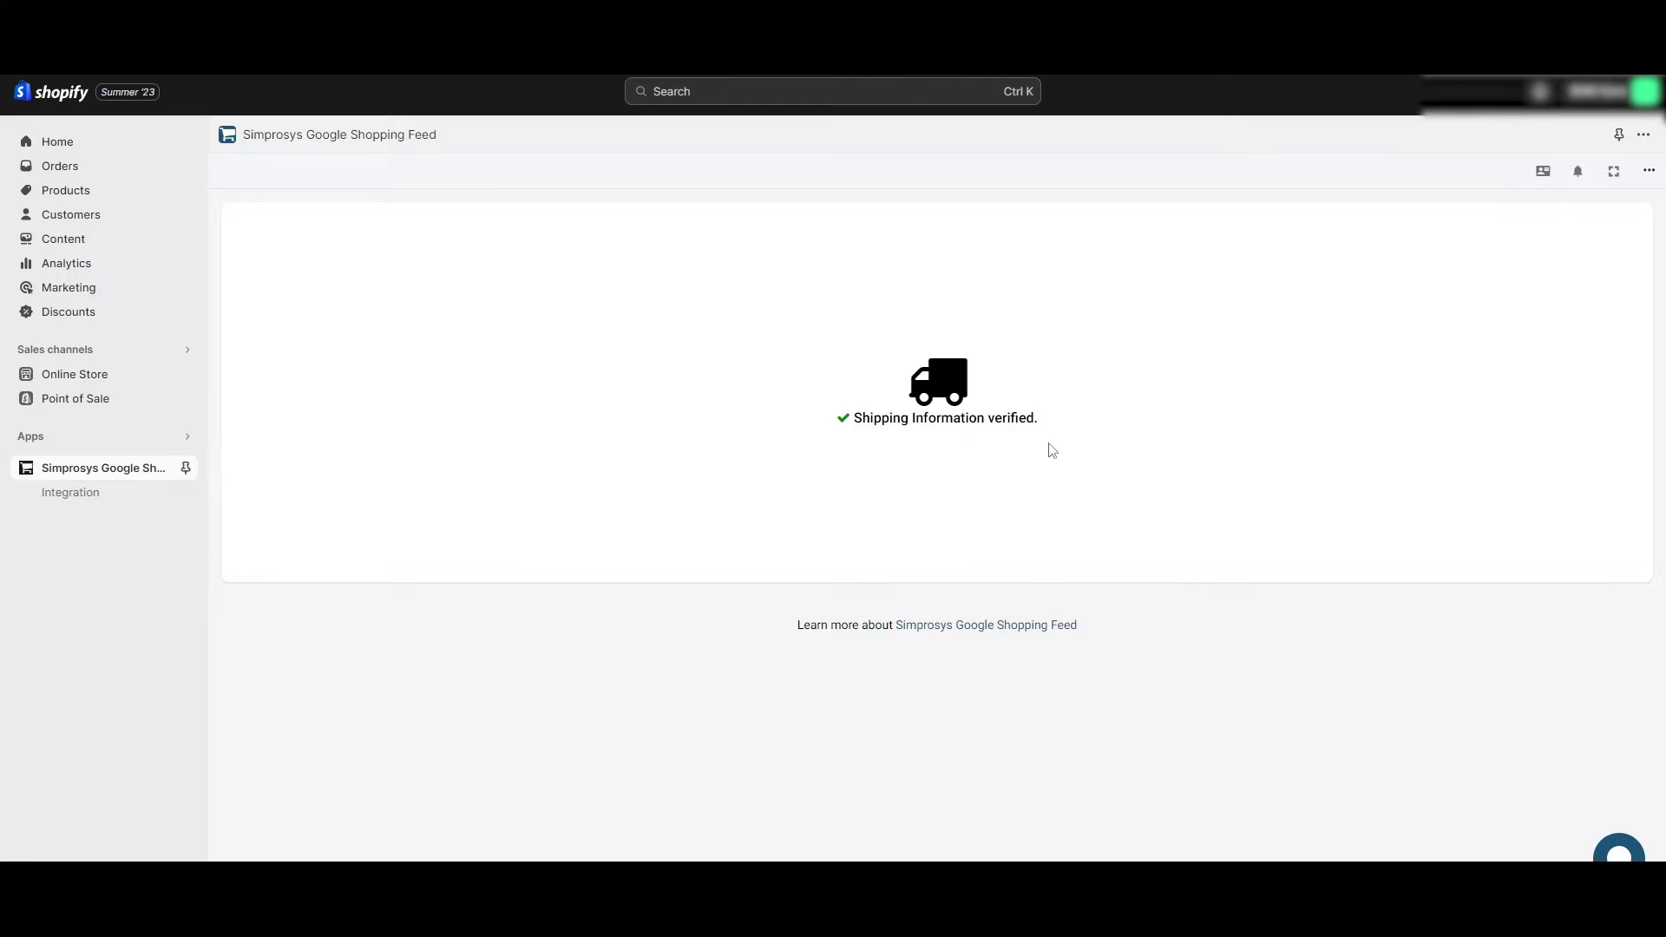
{"action": "scroll", "coordinate": [772, 419], "scroll_direction": "down", "scroll_amount": 1}
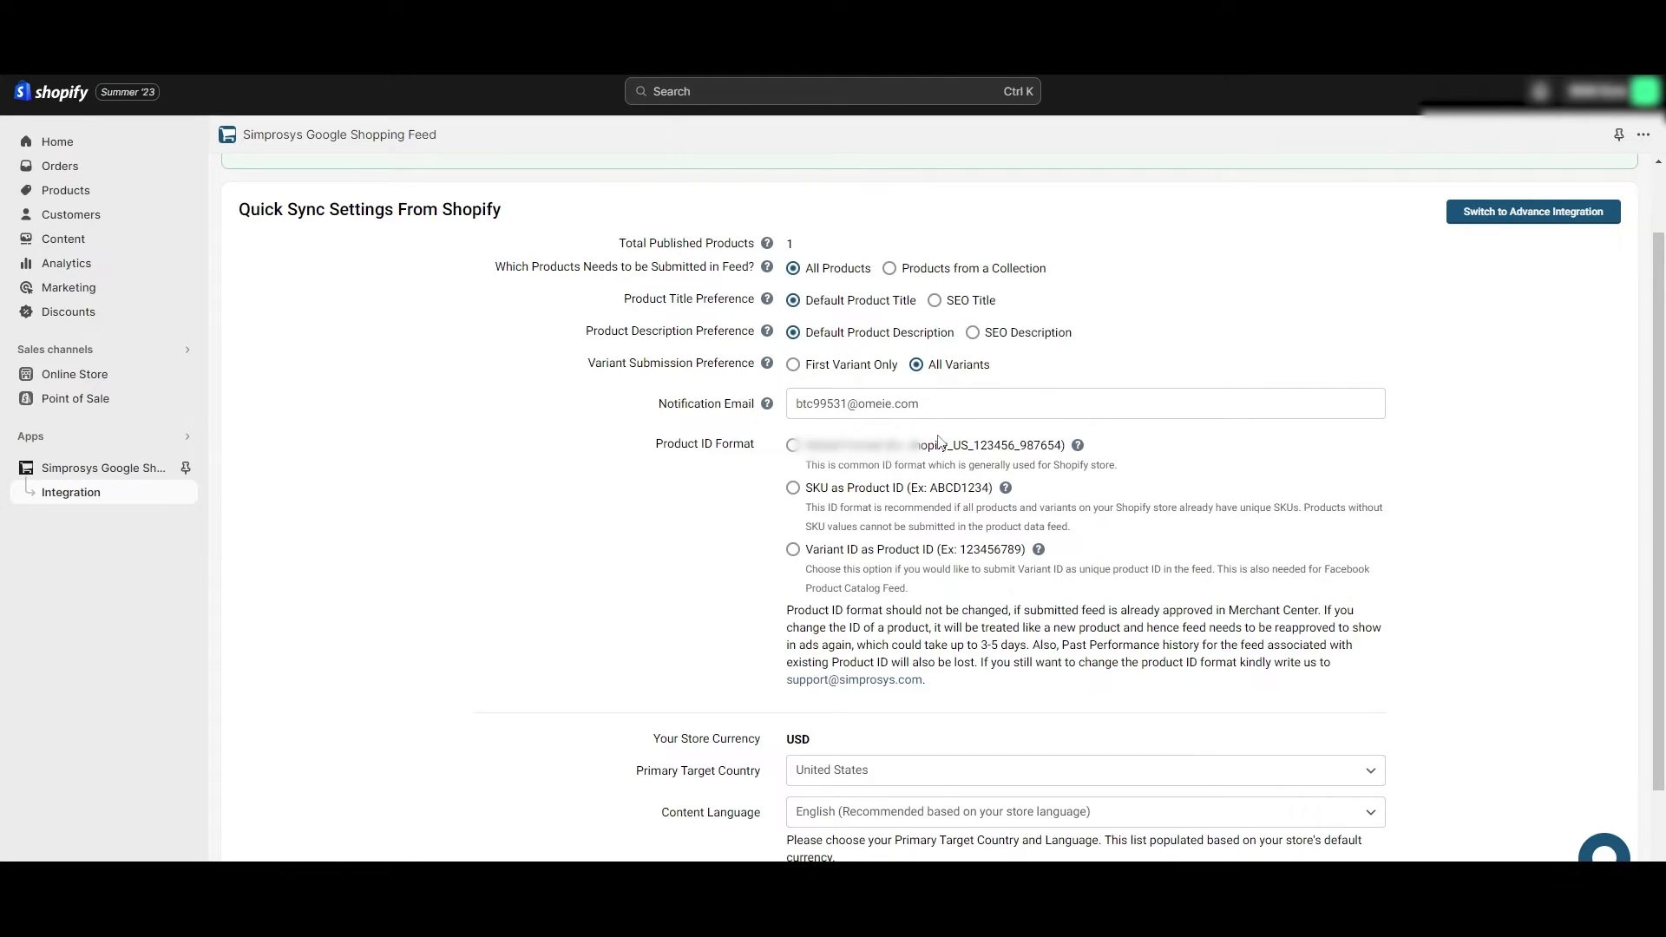
Choose Global Format for Product ID Format and start syncing products.
{"action": "scroll", "coordinate": [812, 552], "scroll_direction": "down", "scroll_amount": 1}
{"action": "scroll", "coordinate": [706, 490], "scroll_direction": "down", "scroll_amount": 1}
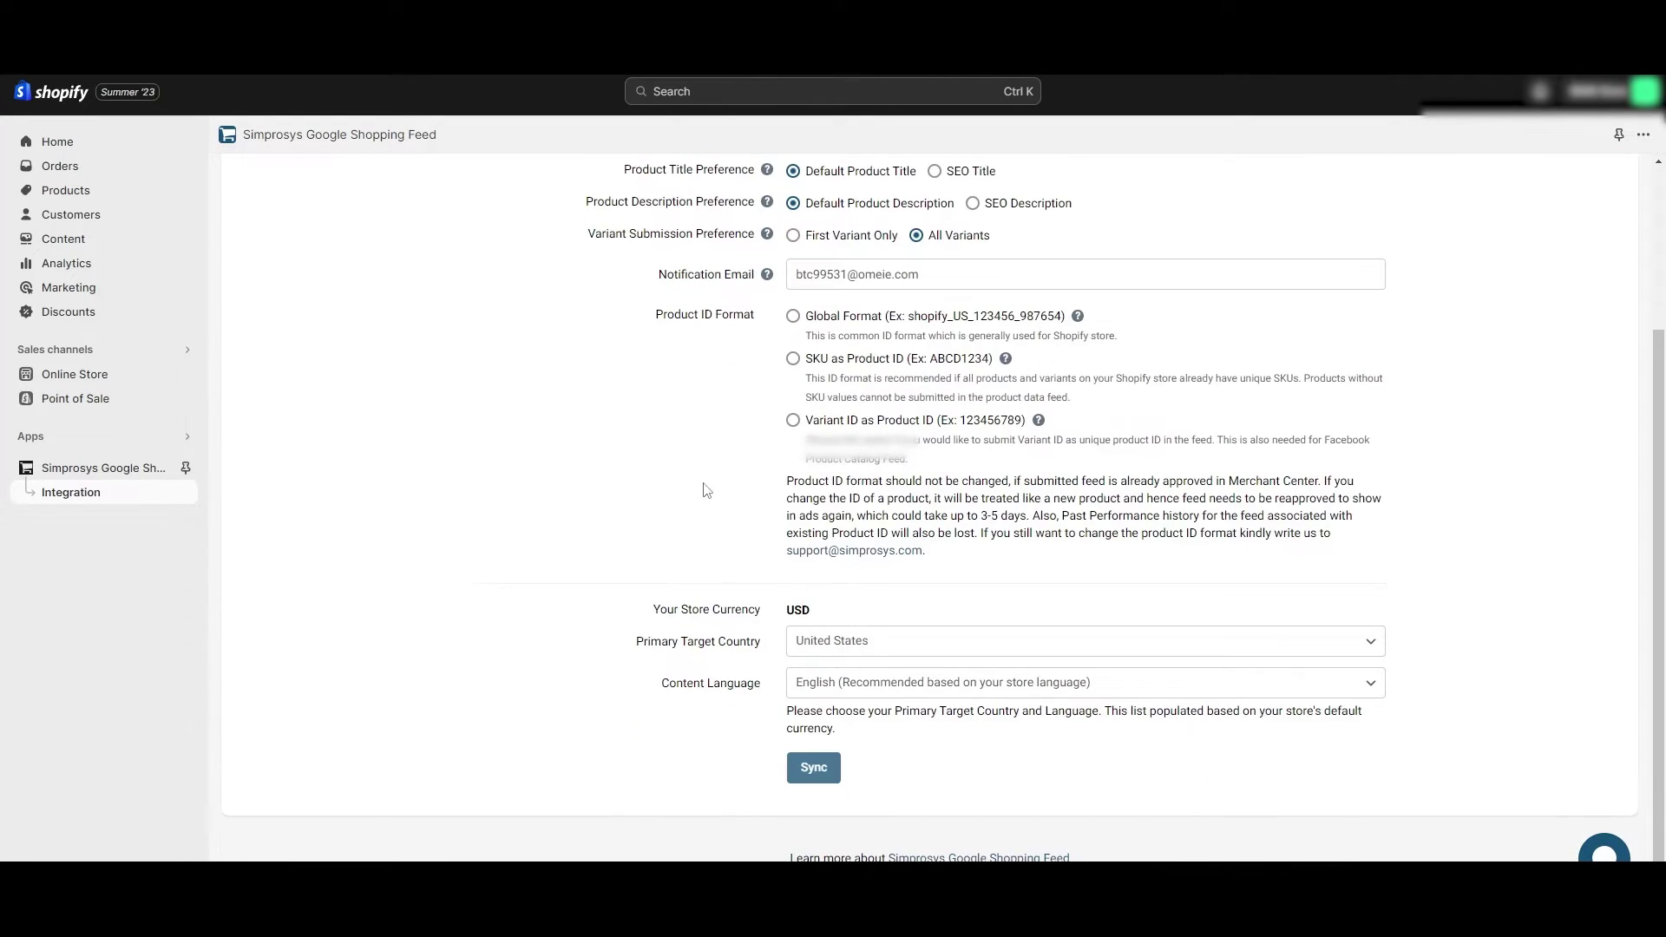
{"action": "scroll", "coordinate": [623, 534], "scroll_direction": "up", "scroll_amount": 3}
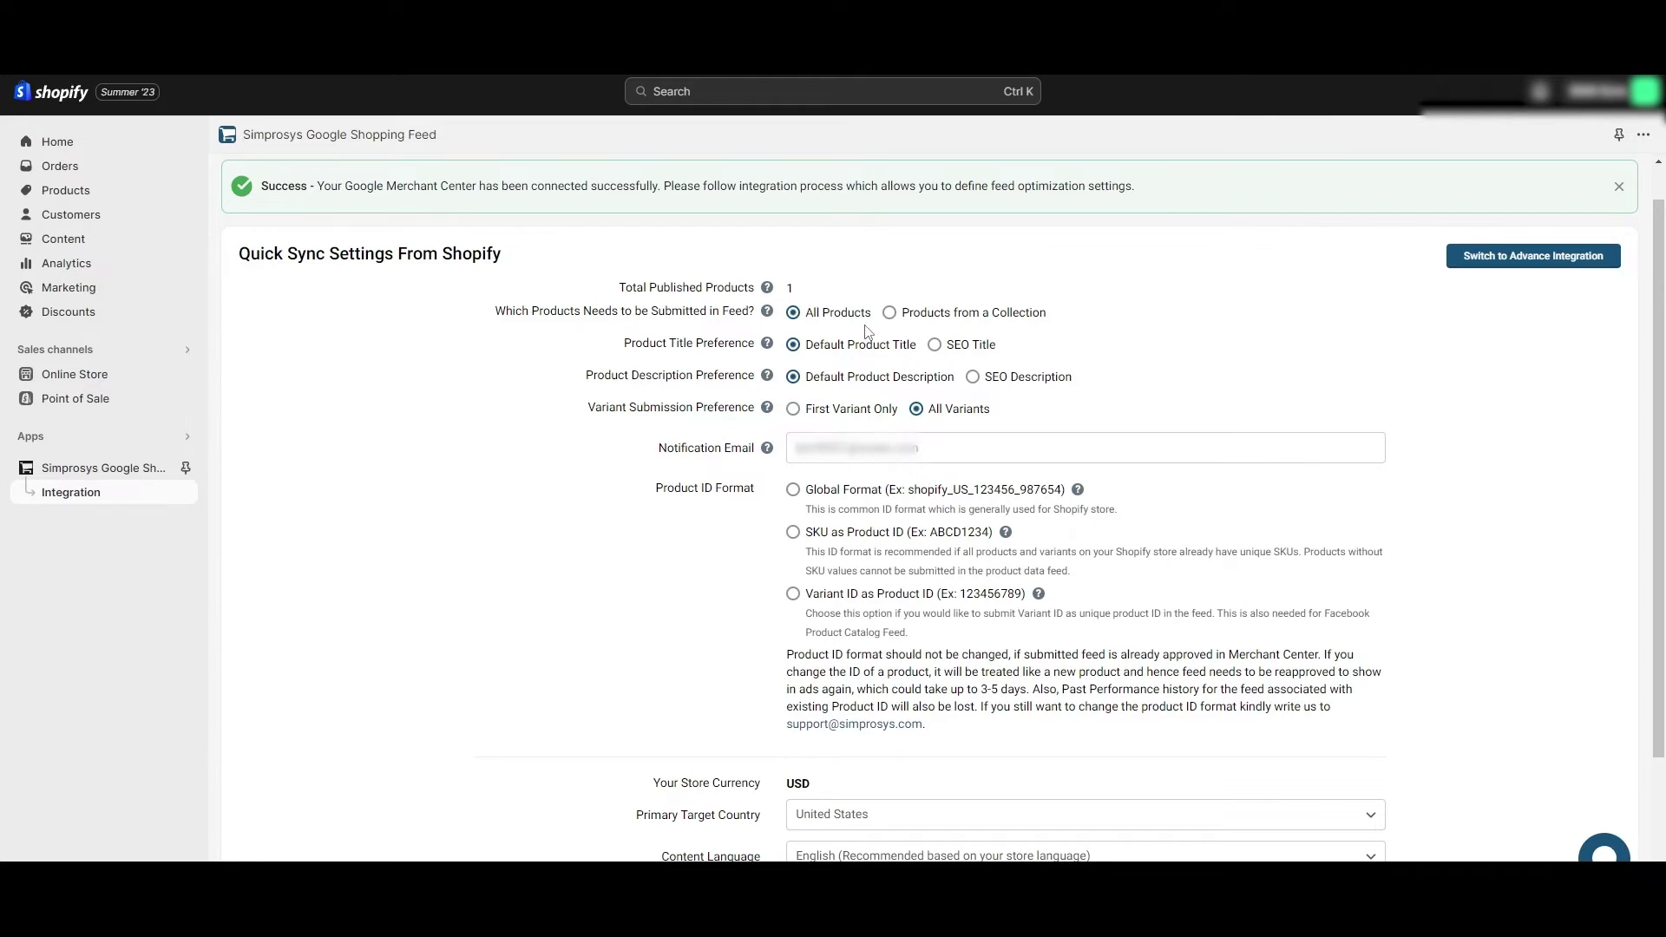
{"action": "scroll", "coordinate": [1227, 495], "scroll_direction": "down", "scroll_amount": 2}
{"action": "scroll", "coordinate": [1529, 538], "scroll_direction": "up", "scroll_amount": 3}
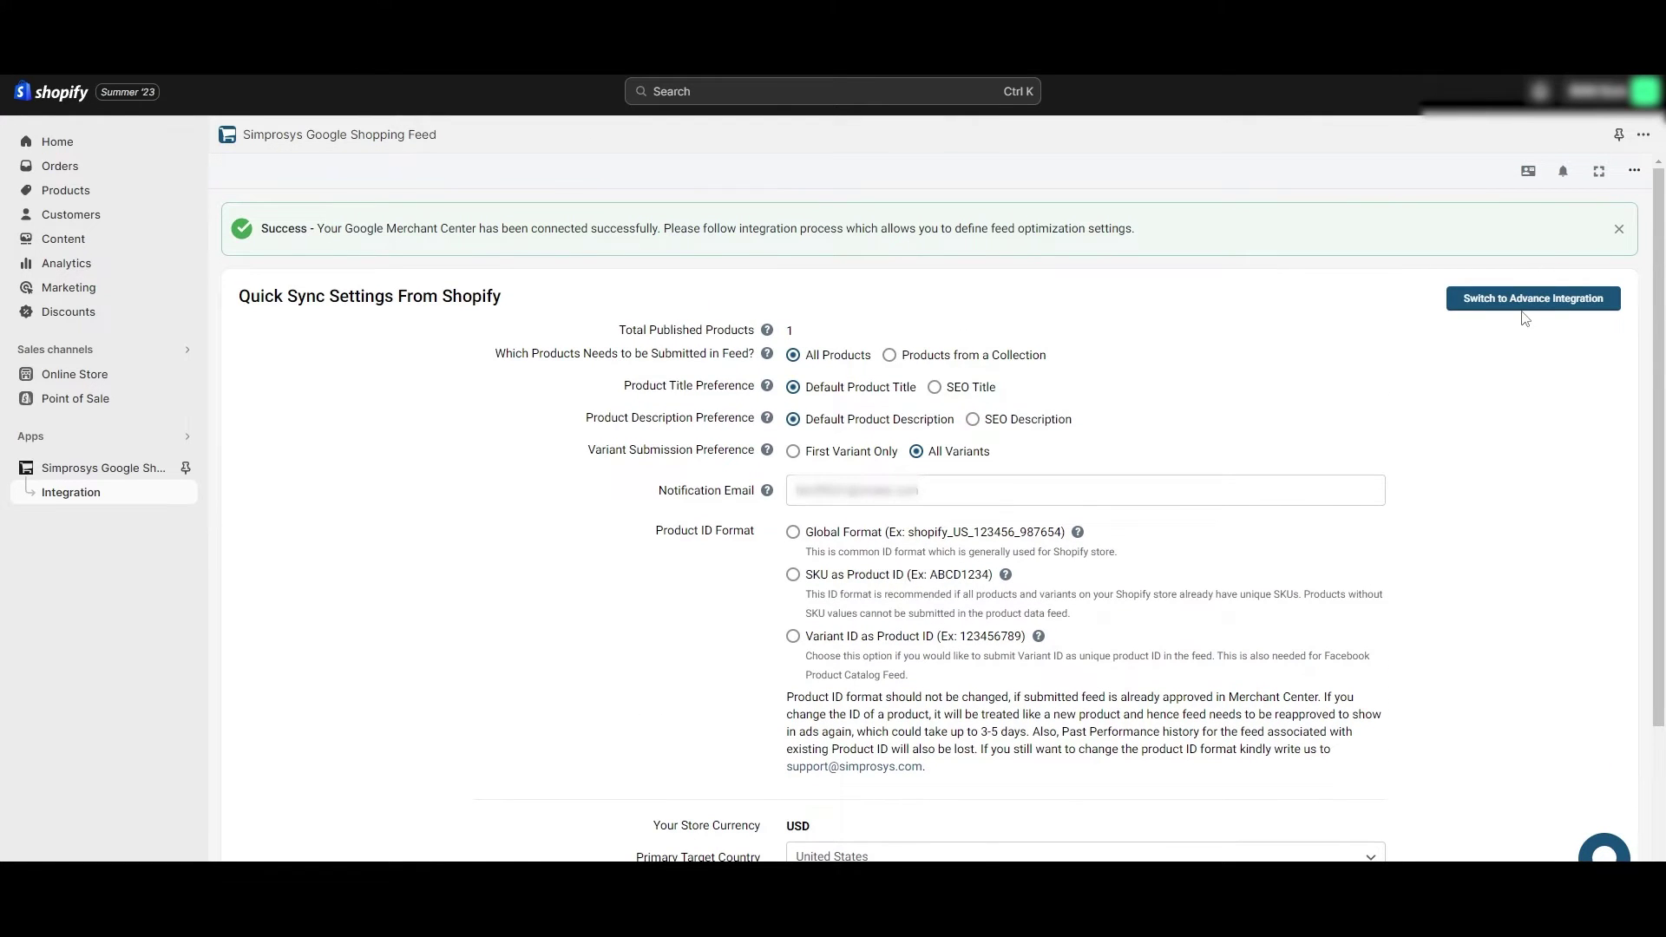
{"action": "scroll", "coordinate": [1399, 483], "scroll_direction": "down", "scroll_amount": 2}
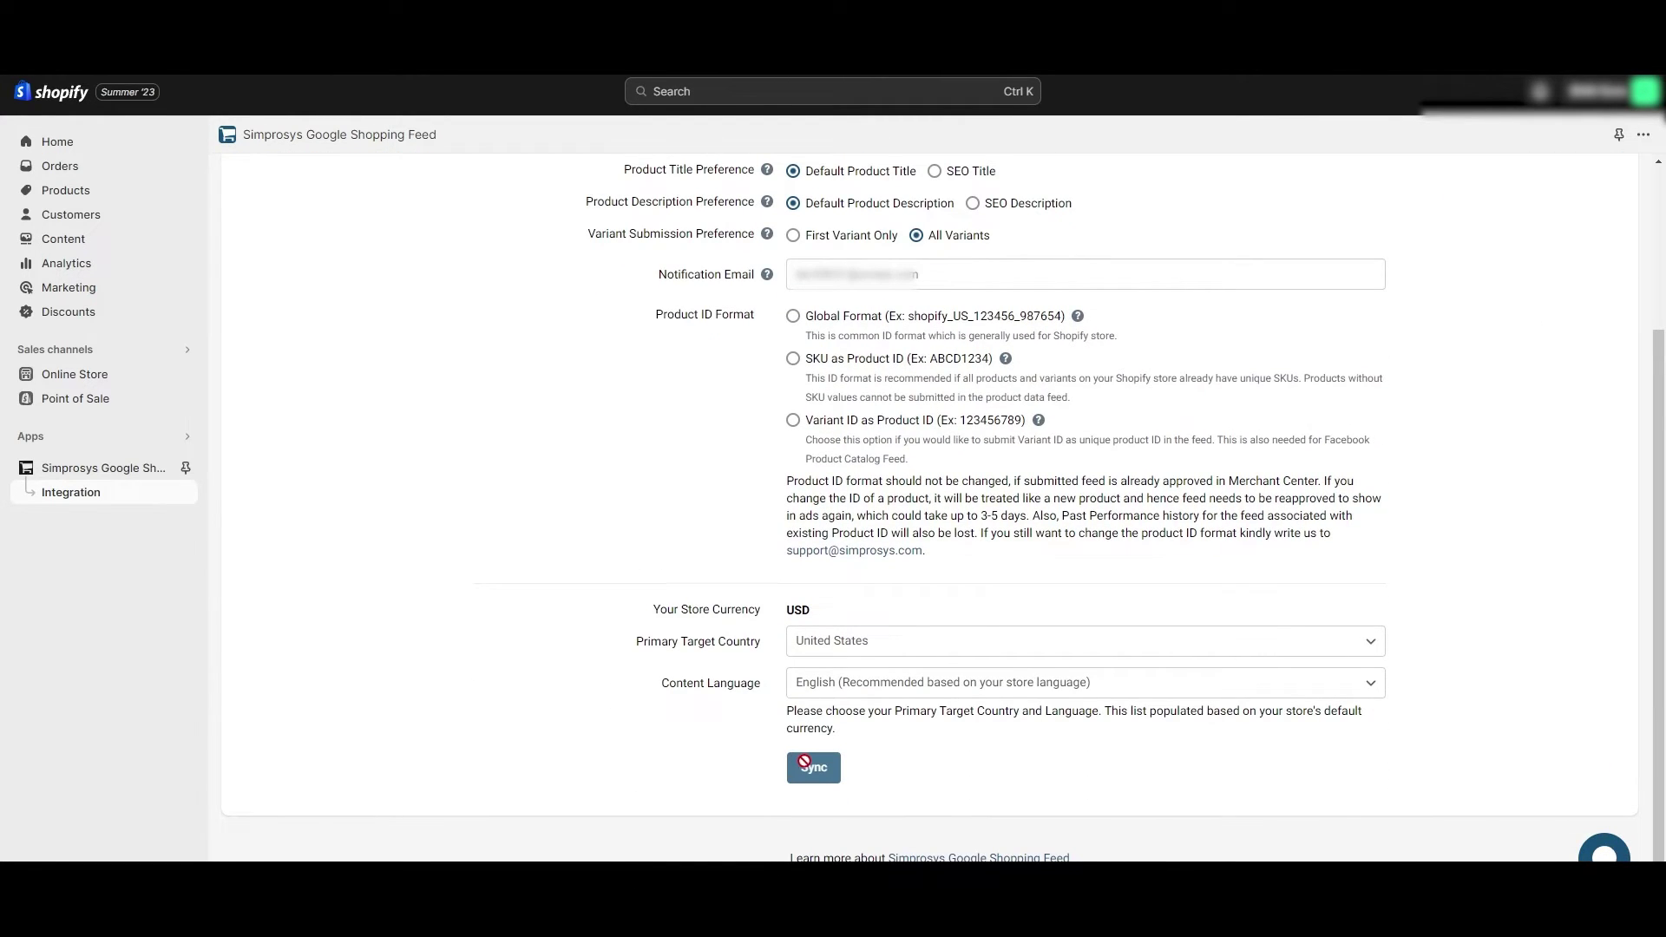
{"action": "left_click", "coordinate": [792, 315]}
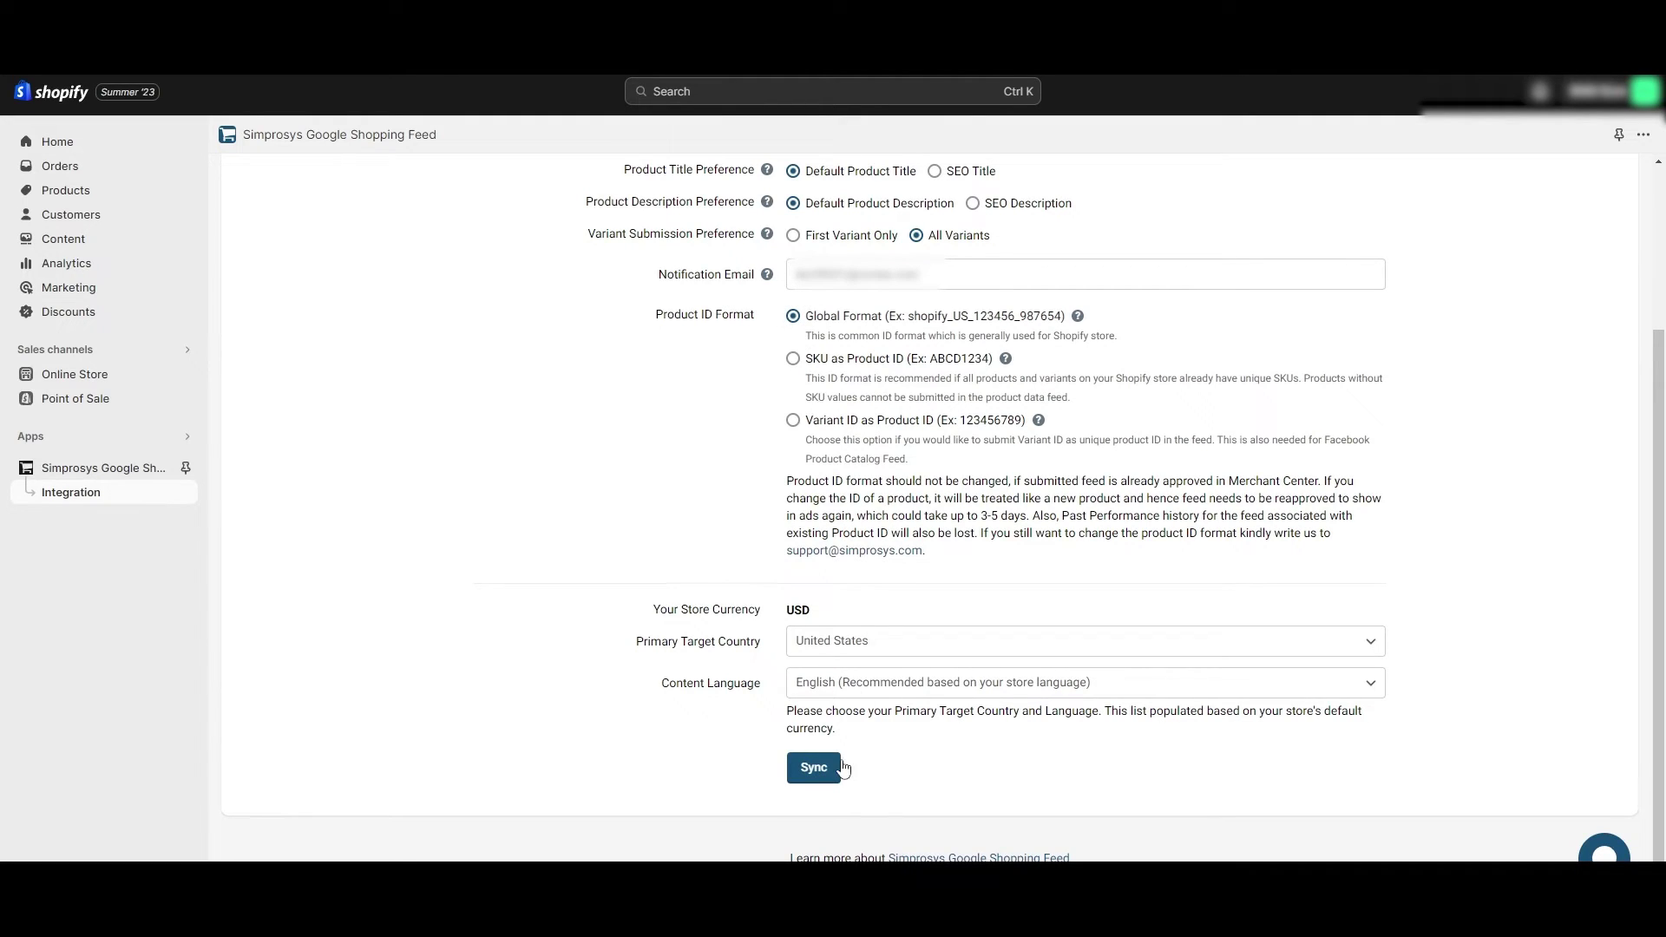
{"action": "left_click", "coordinate": [814, 767]}
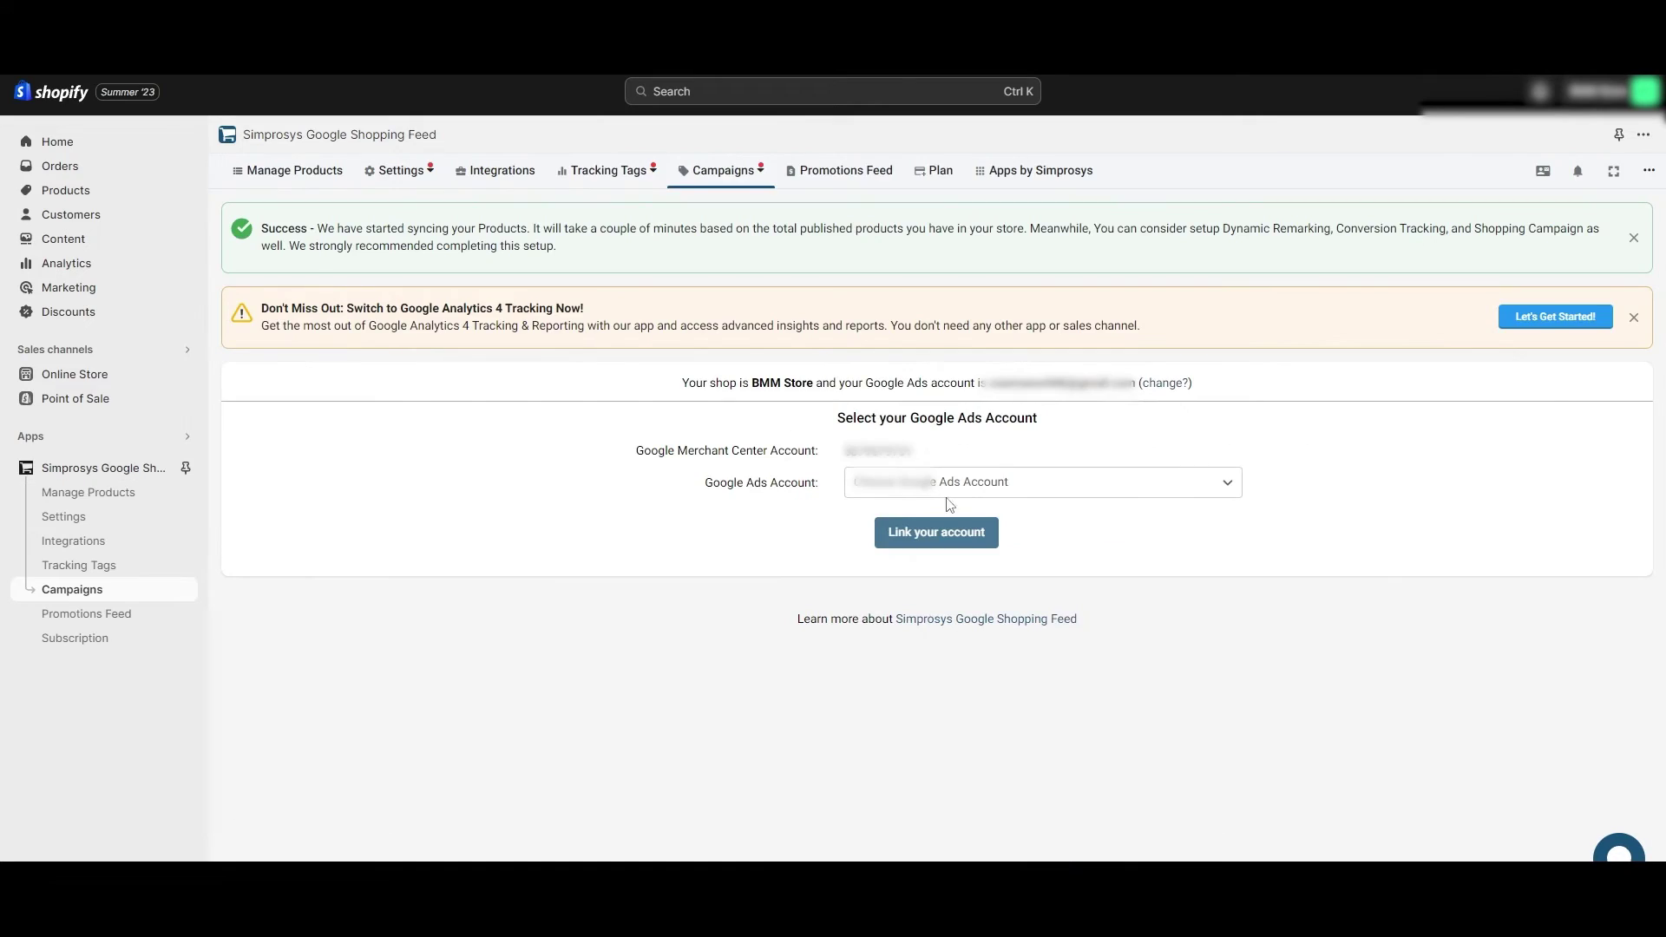
Link the store's Google Ads account, keeping remarketing and conversion tracking enabled.
{"action": "left_click", "coordinate": [905, 495]}
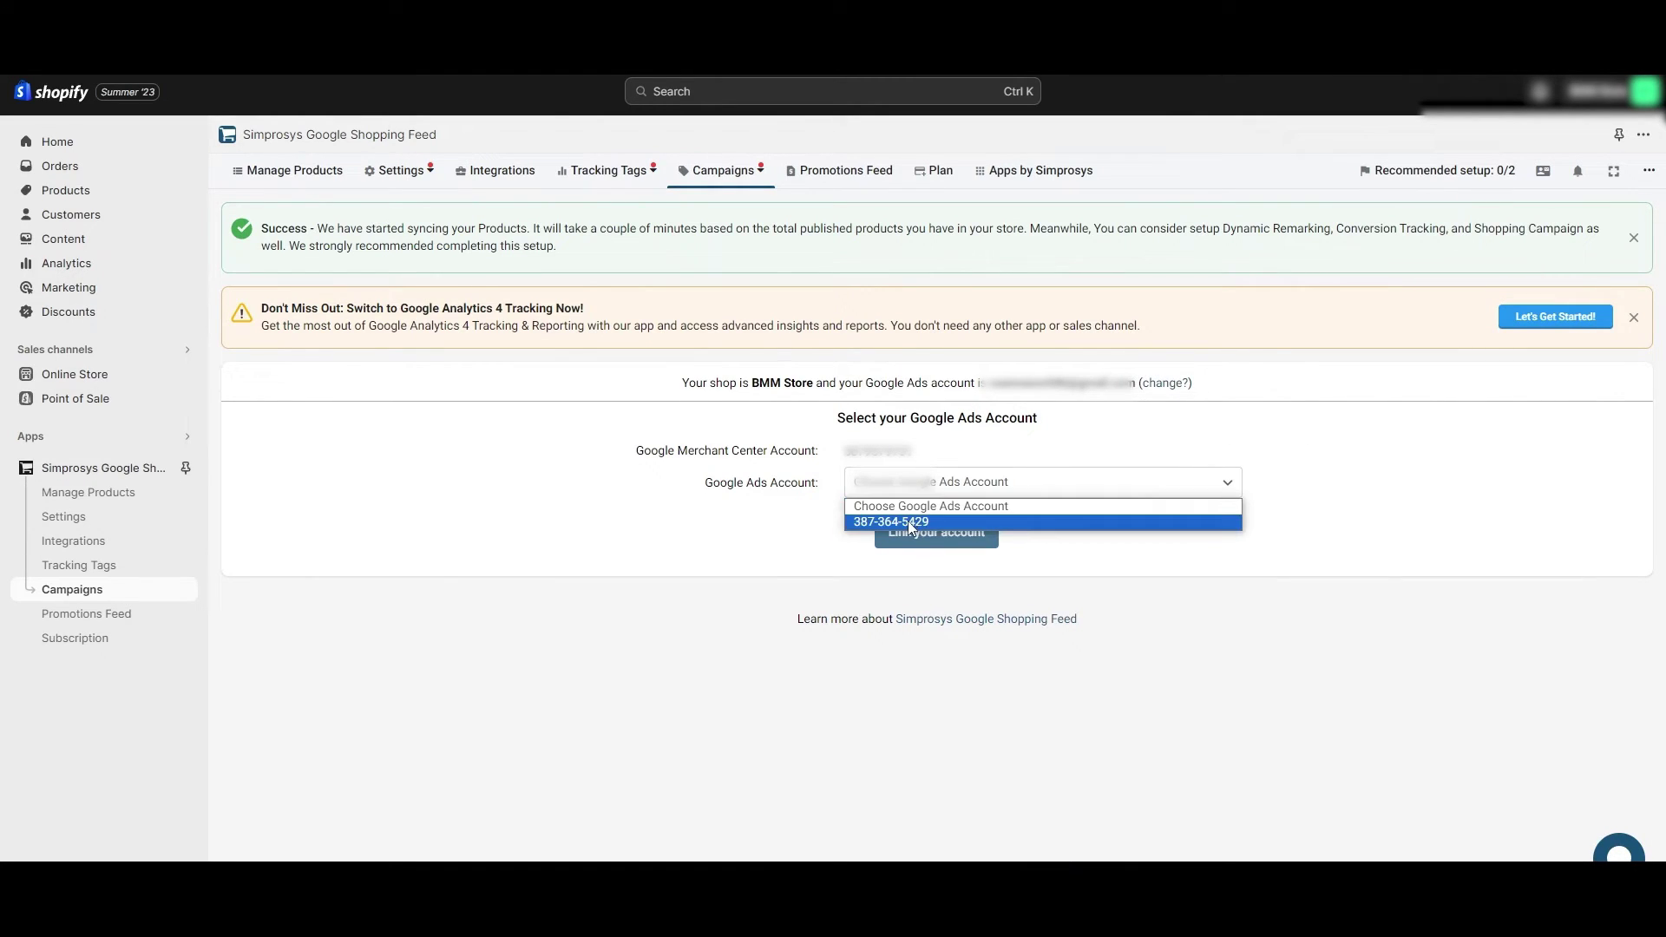
{"action": "left_click", "coordinate": [894, 520]}
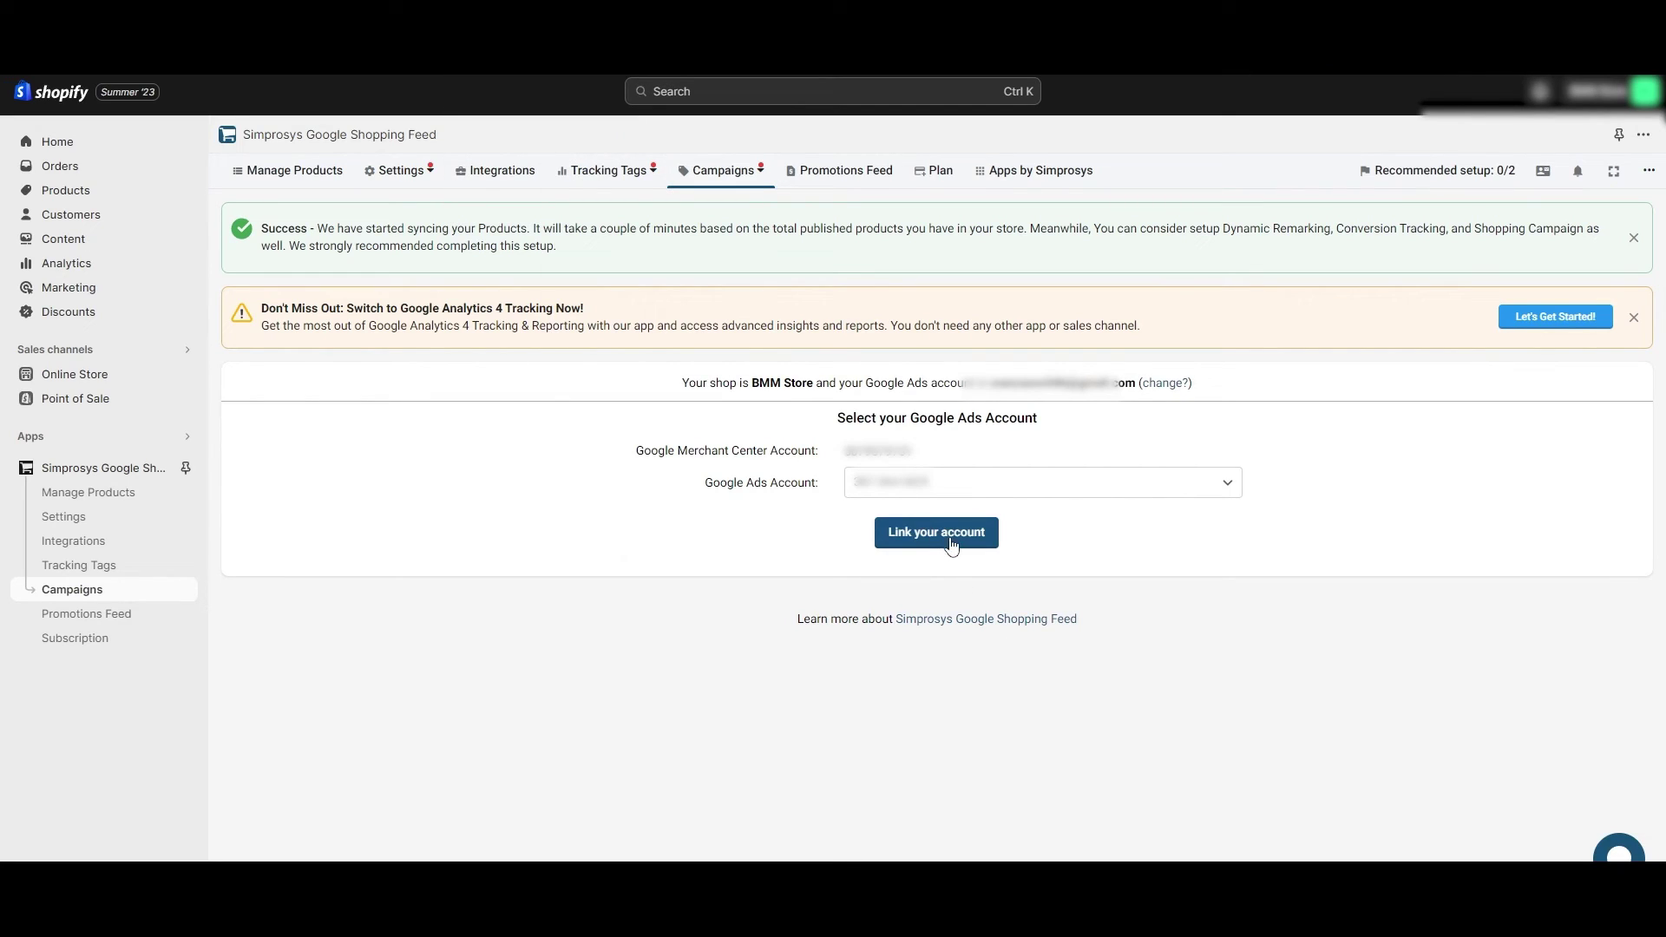
{"action": "left_click", "coordinate": [953, 544]}
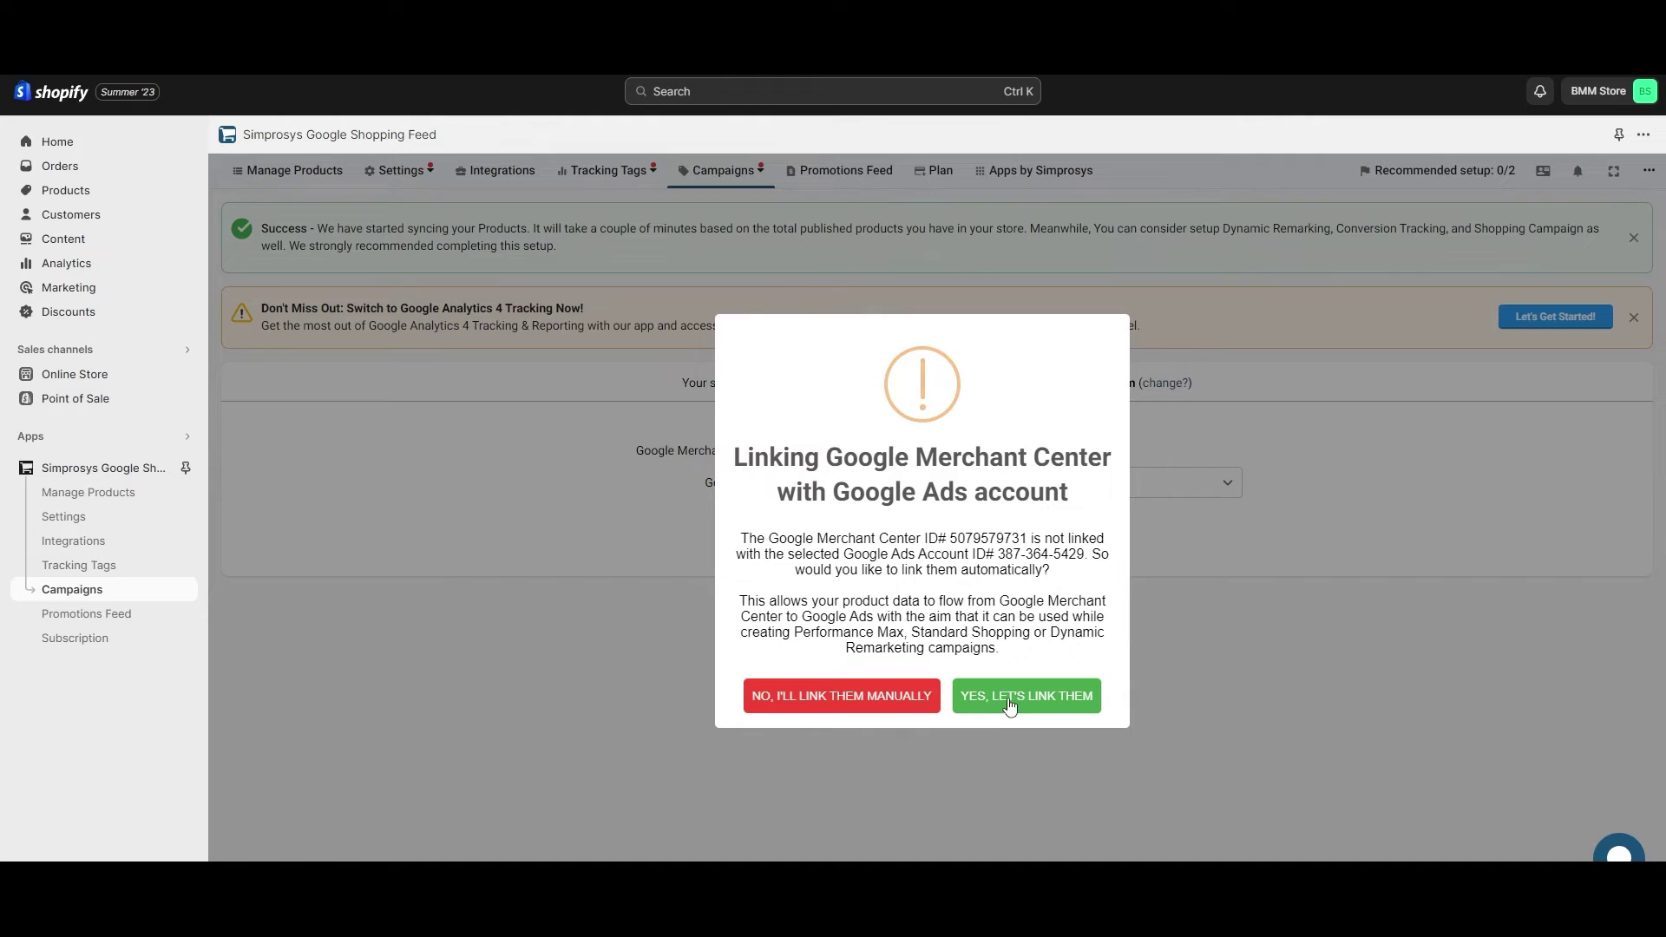
{"action": "left_click", "coordinate": [1012, 708]}
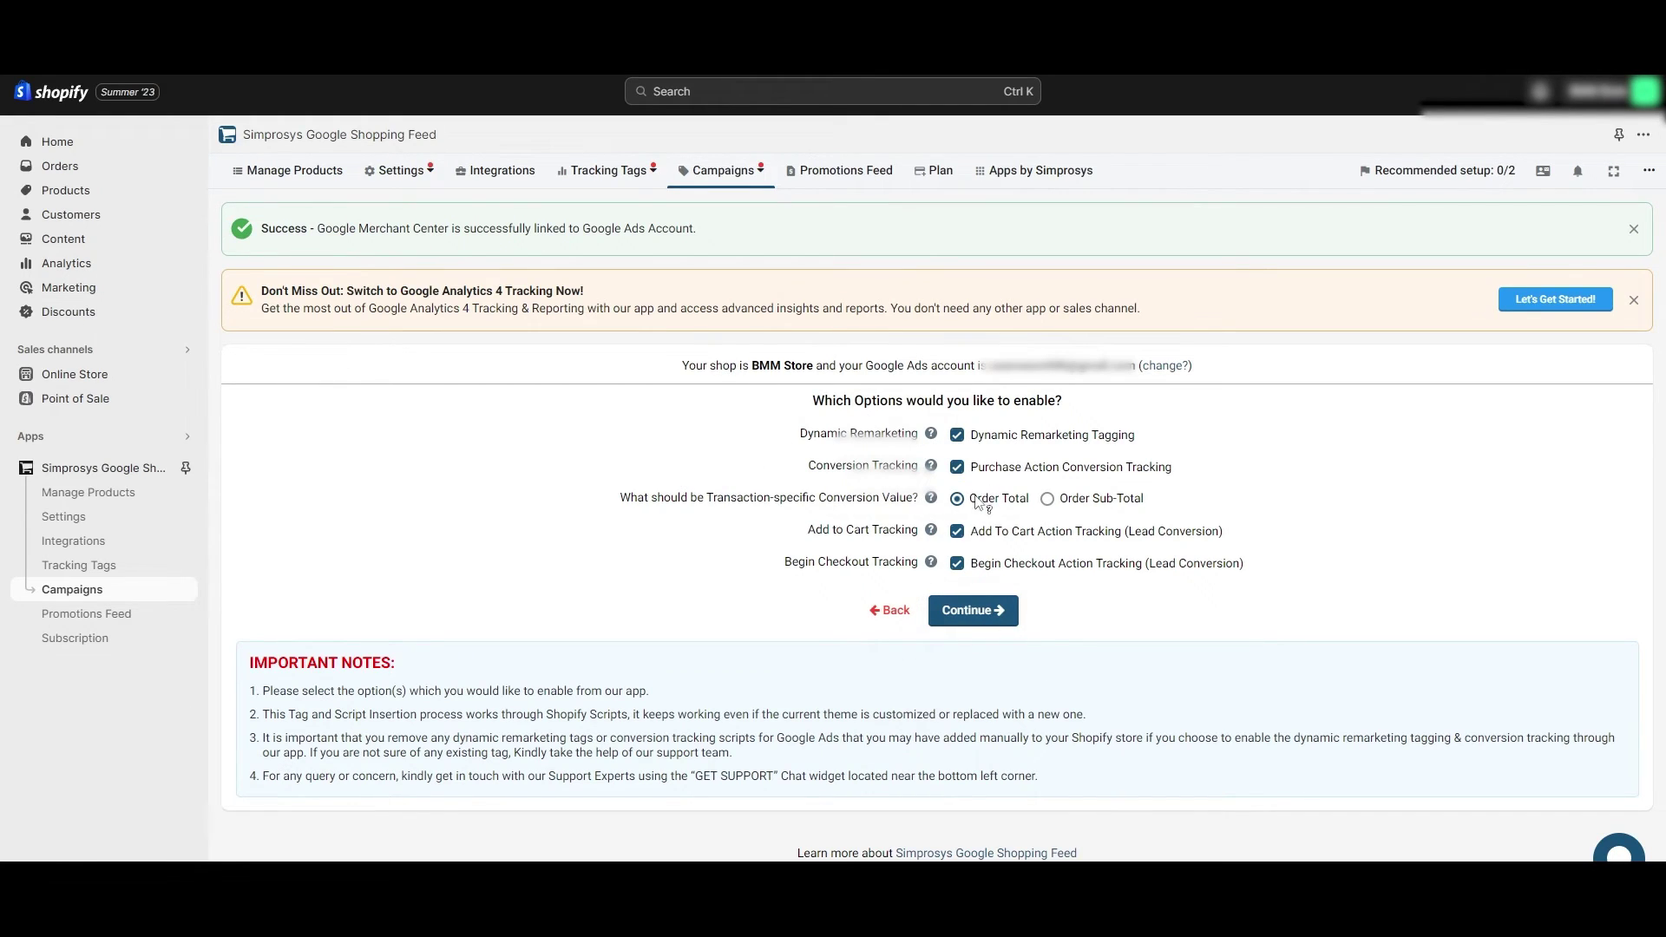
{"action": "left_click", "coordinate": [986, 617]}
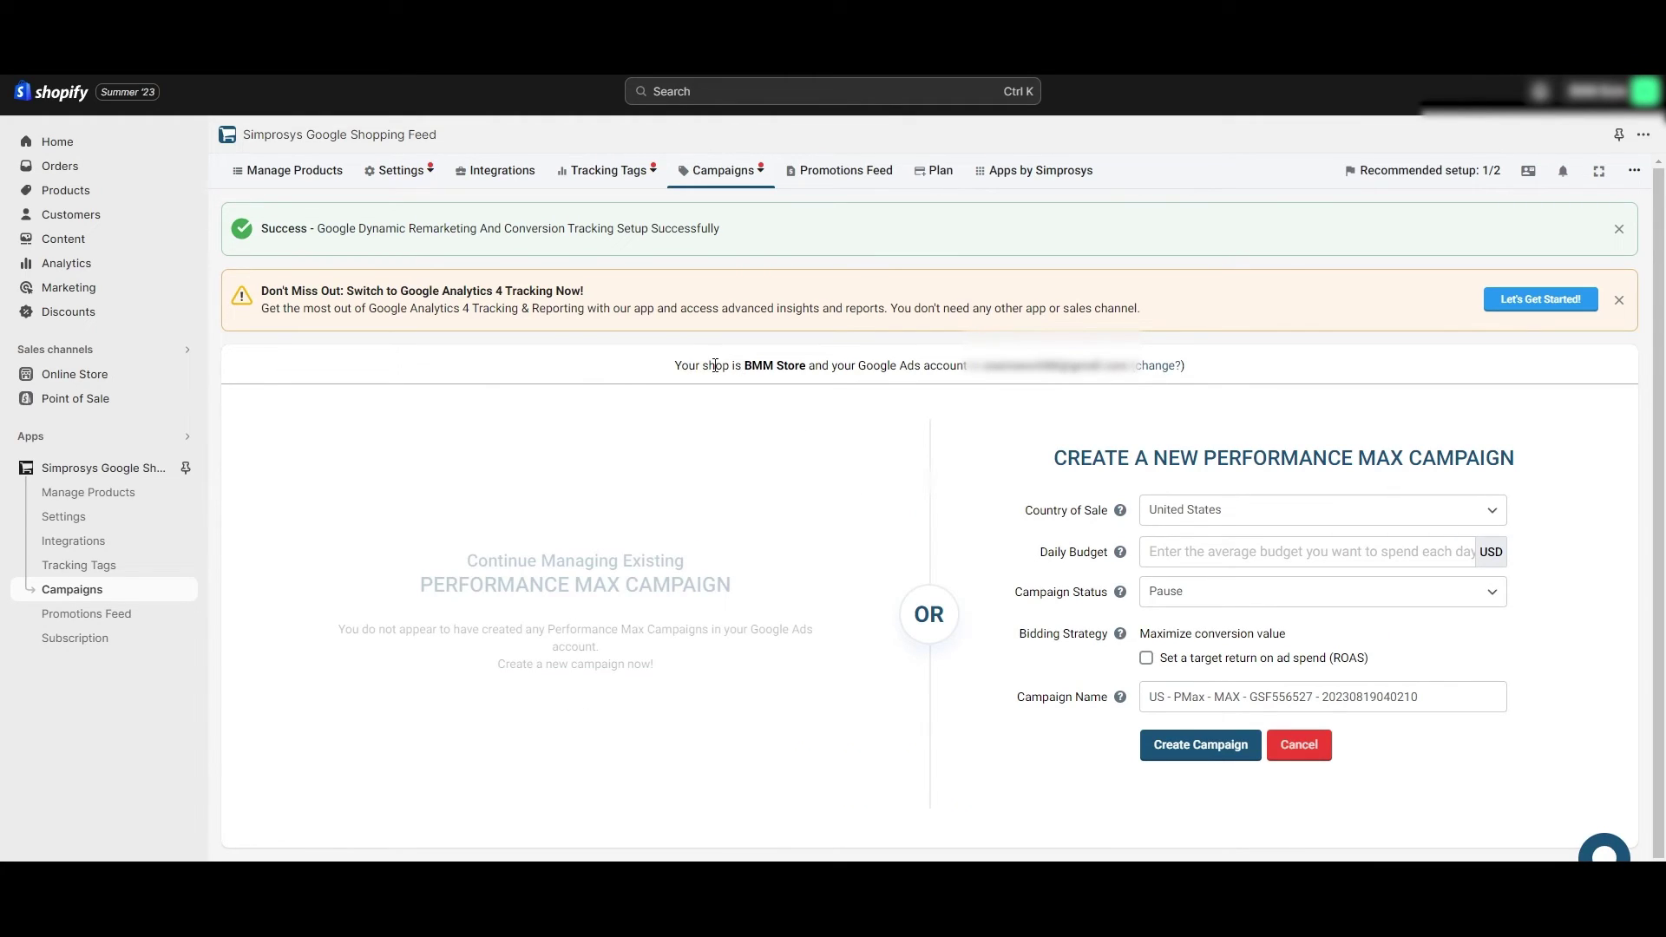
{"action": "scroll", "coordinate": [1355, 384], "scroll_direction": "down", "scroll_amount": 1}
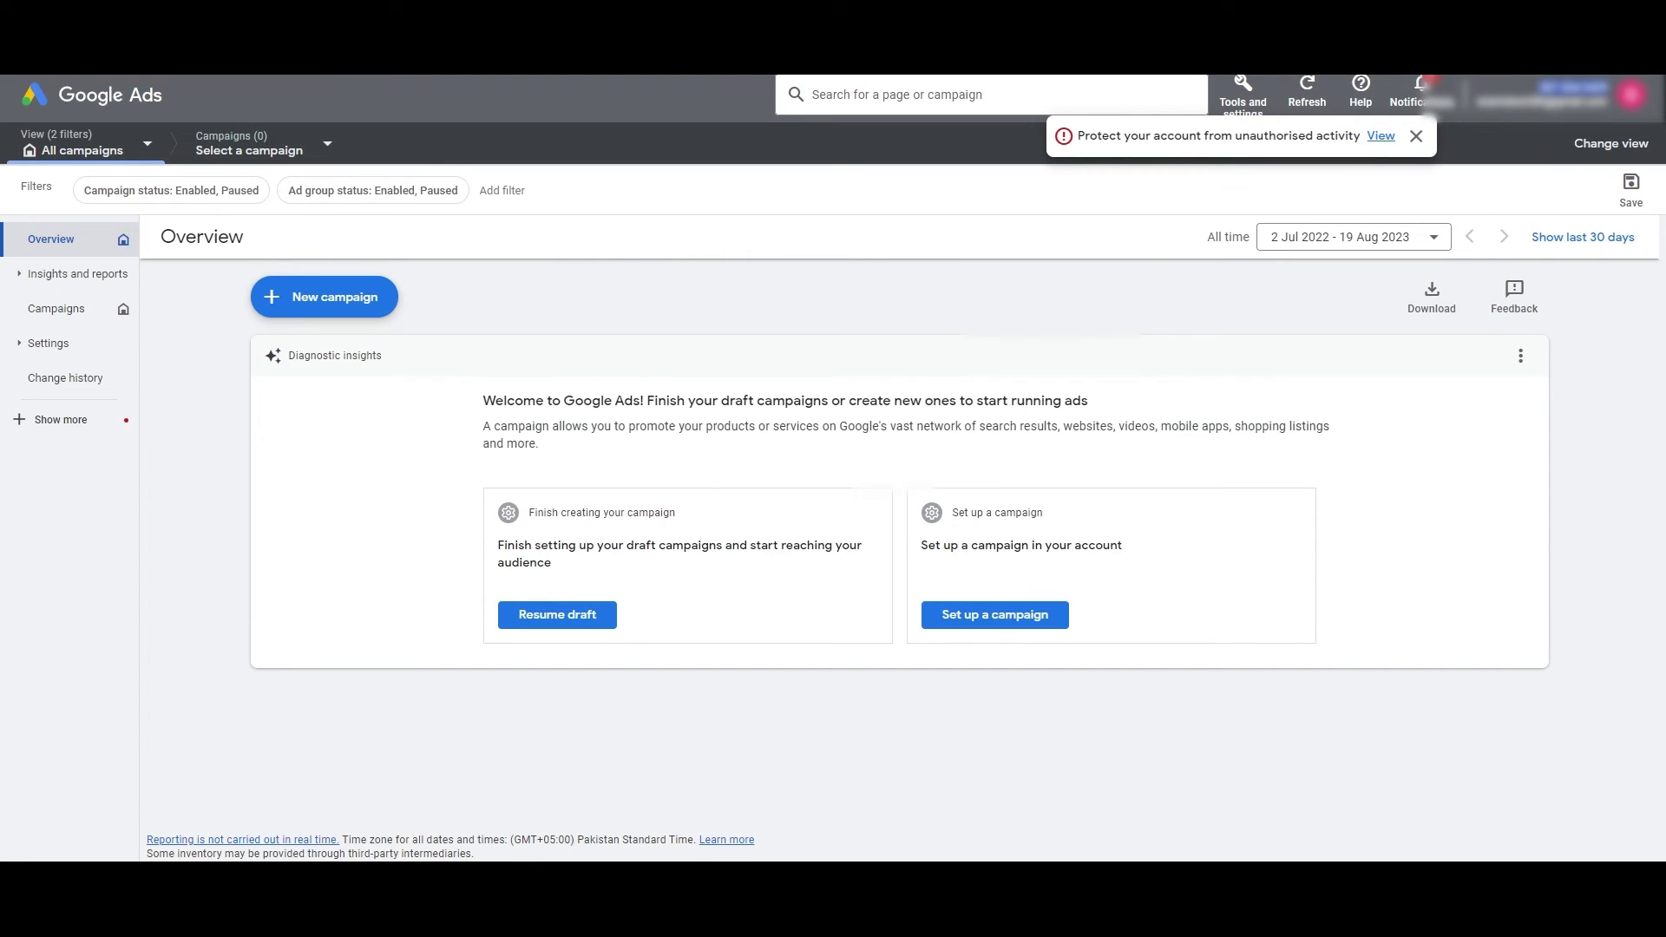
Open Setup > Linked accounts and check Google Merchant Center shows 1 linked.
{"action": "left_click", "coordinate": [1416, 136]}
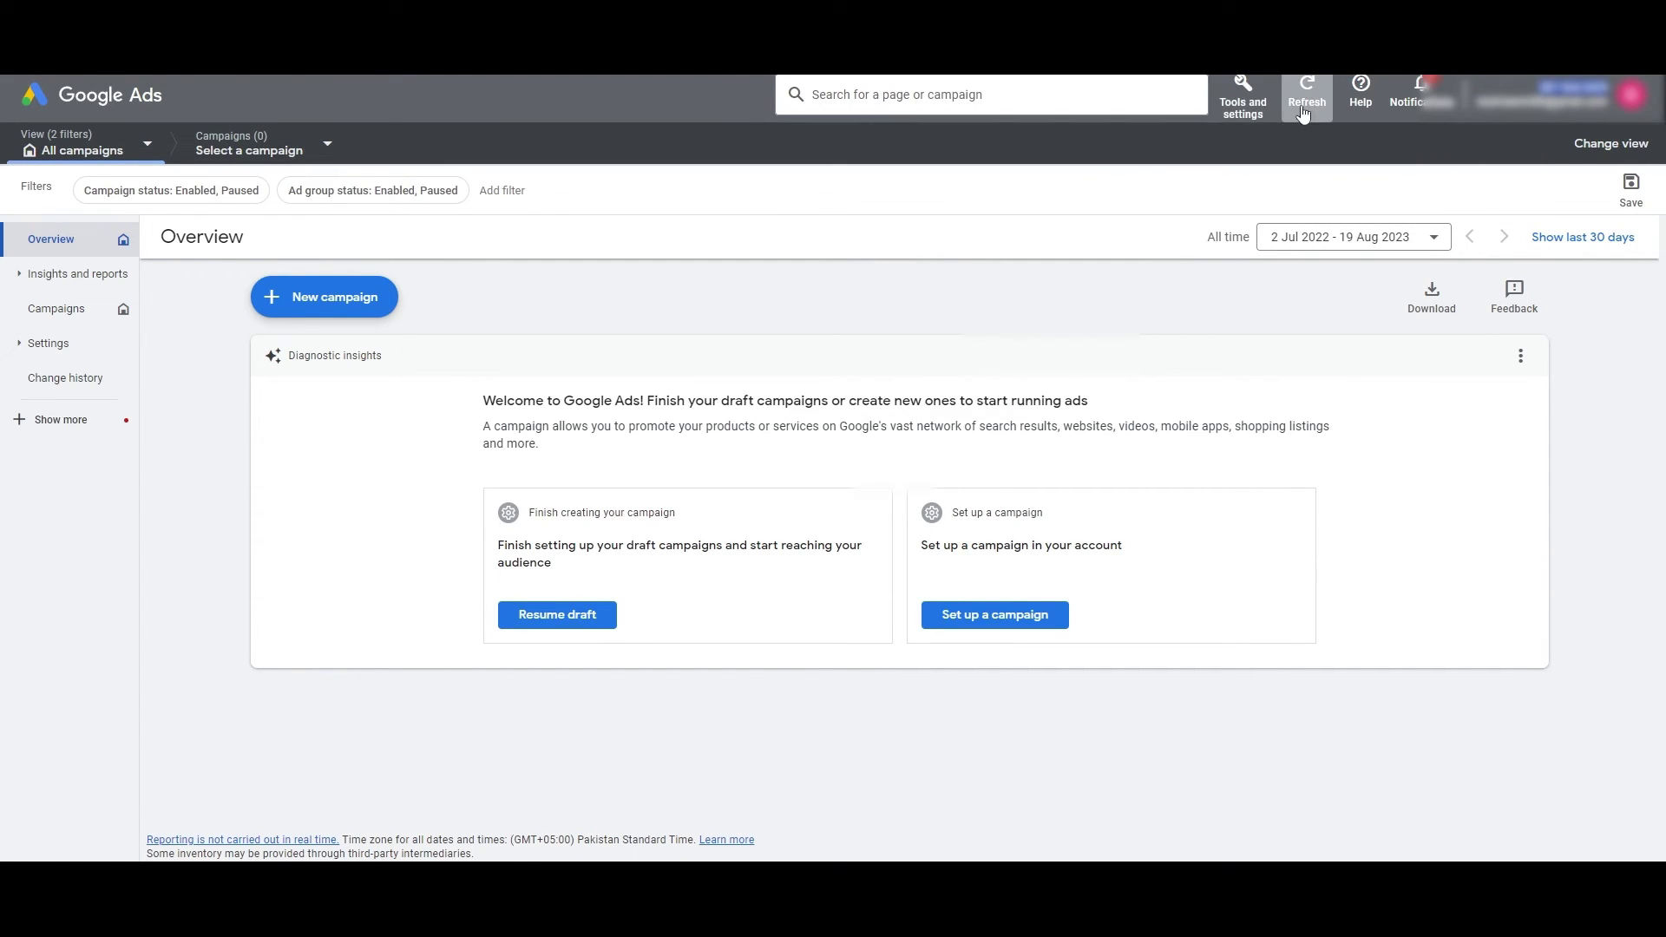
{"action": "left_click", "coordinate": [1246, 111]}
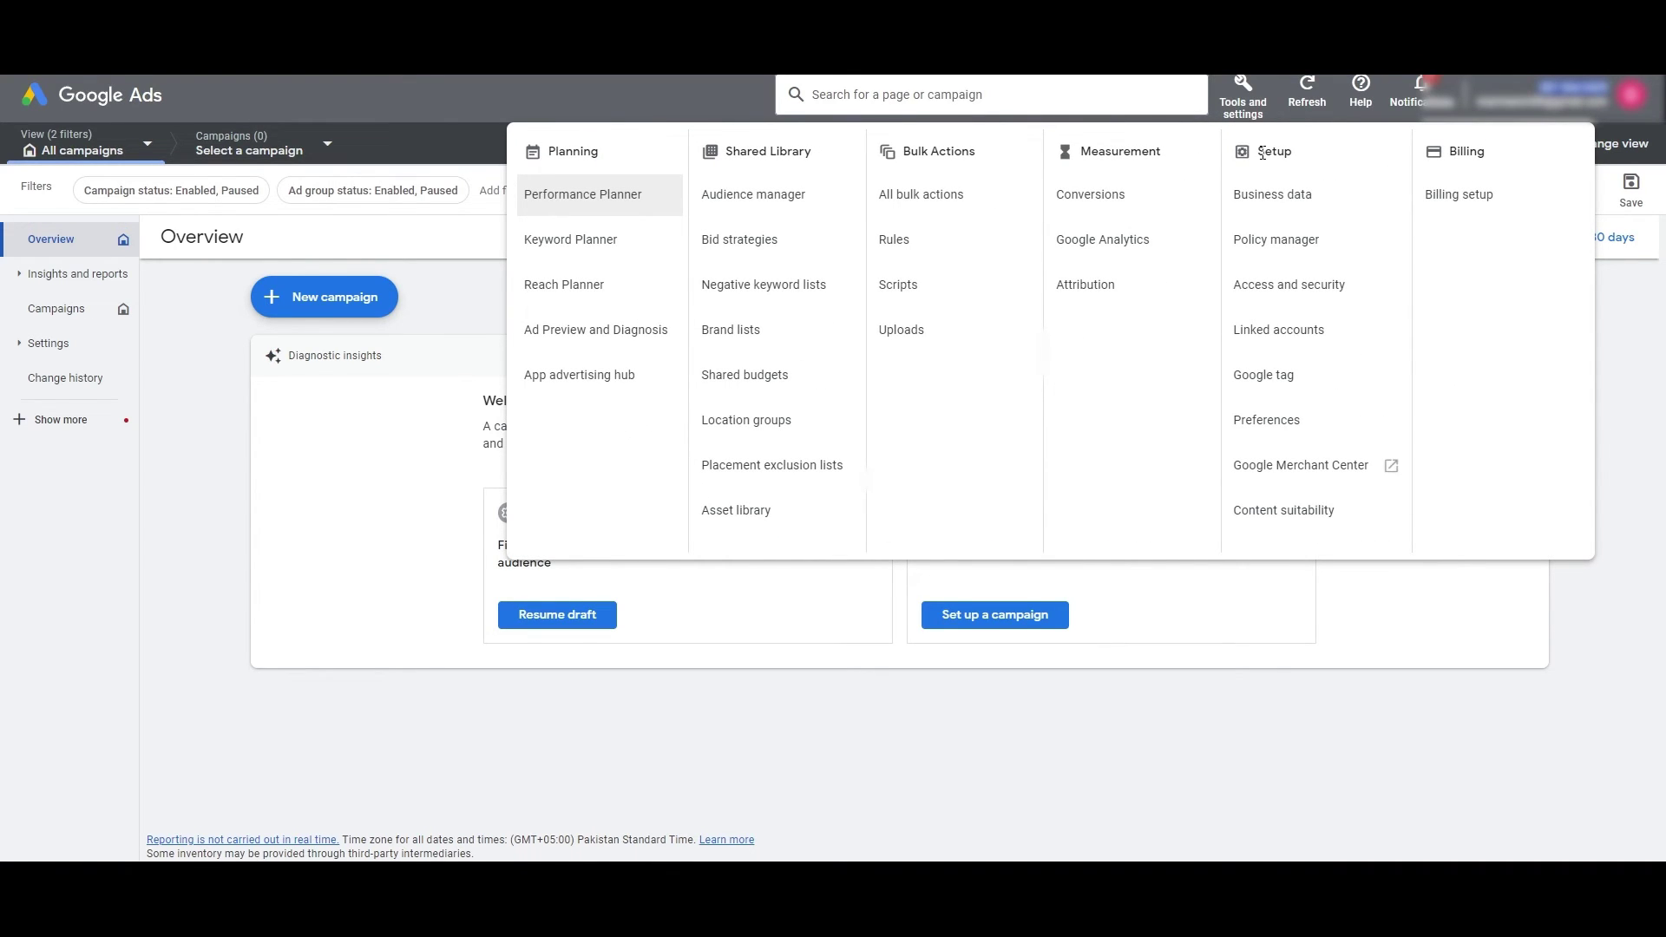
{"action": "left_click", "coordinate": [1272, 332]}
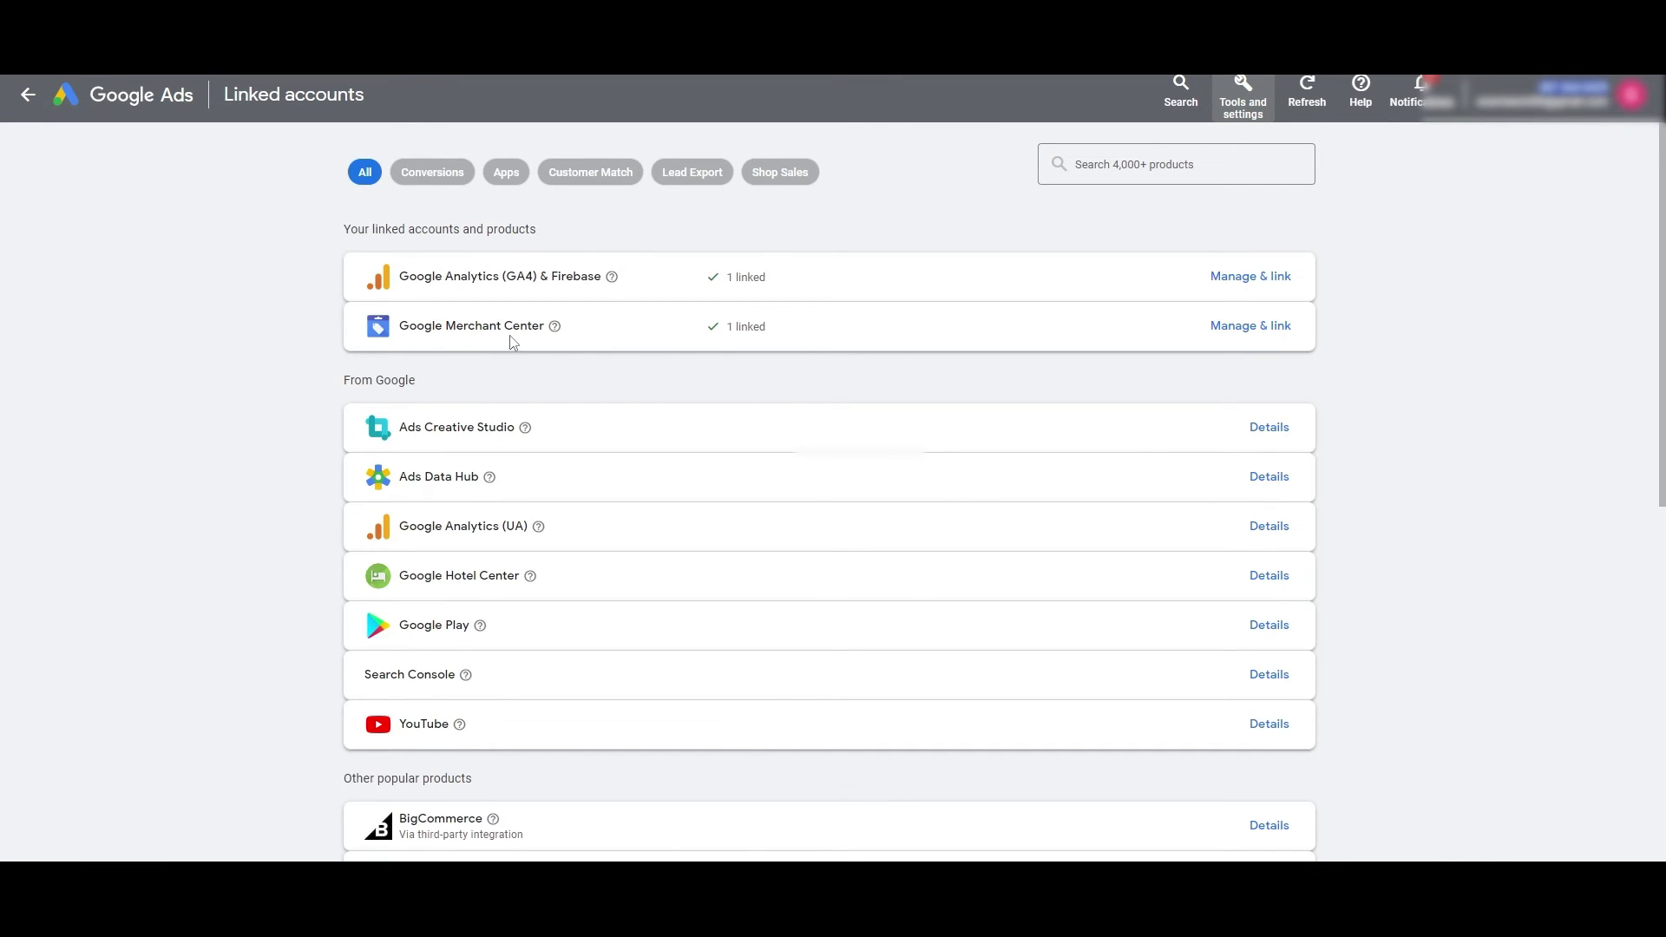
{"action": "left_click_drag", "start_coordinate": [714, 326], "coordinate": [770, 330]}
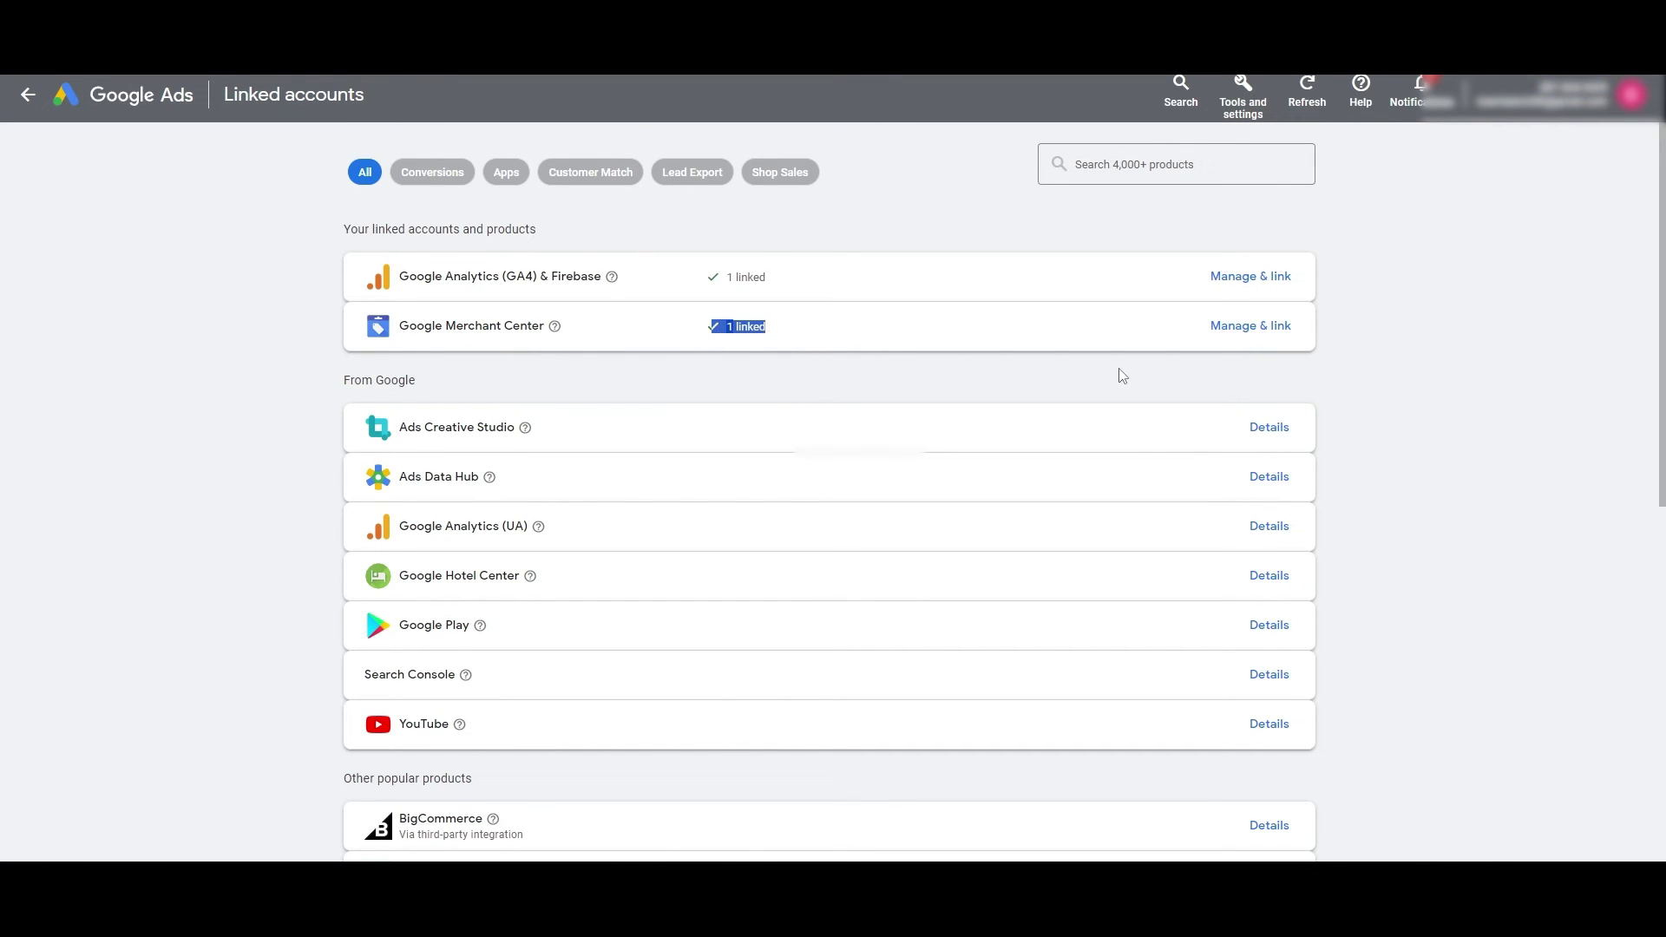
{"action": "left_click", "coordinate": [1279, 335]}
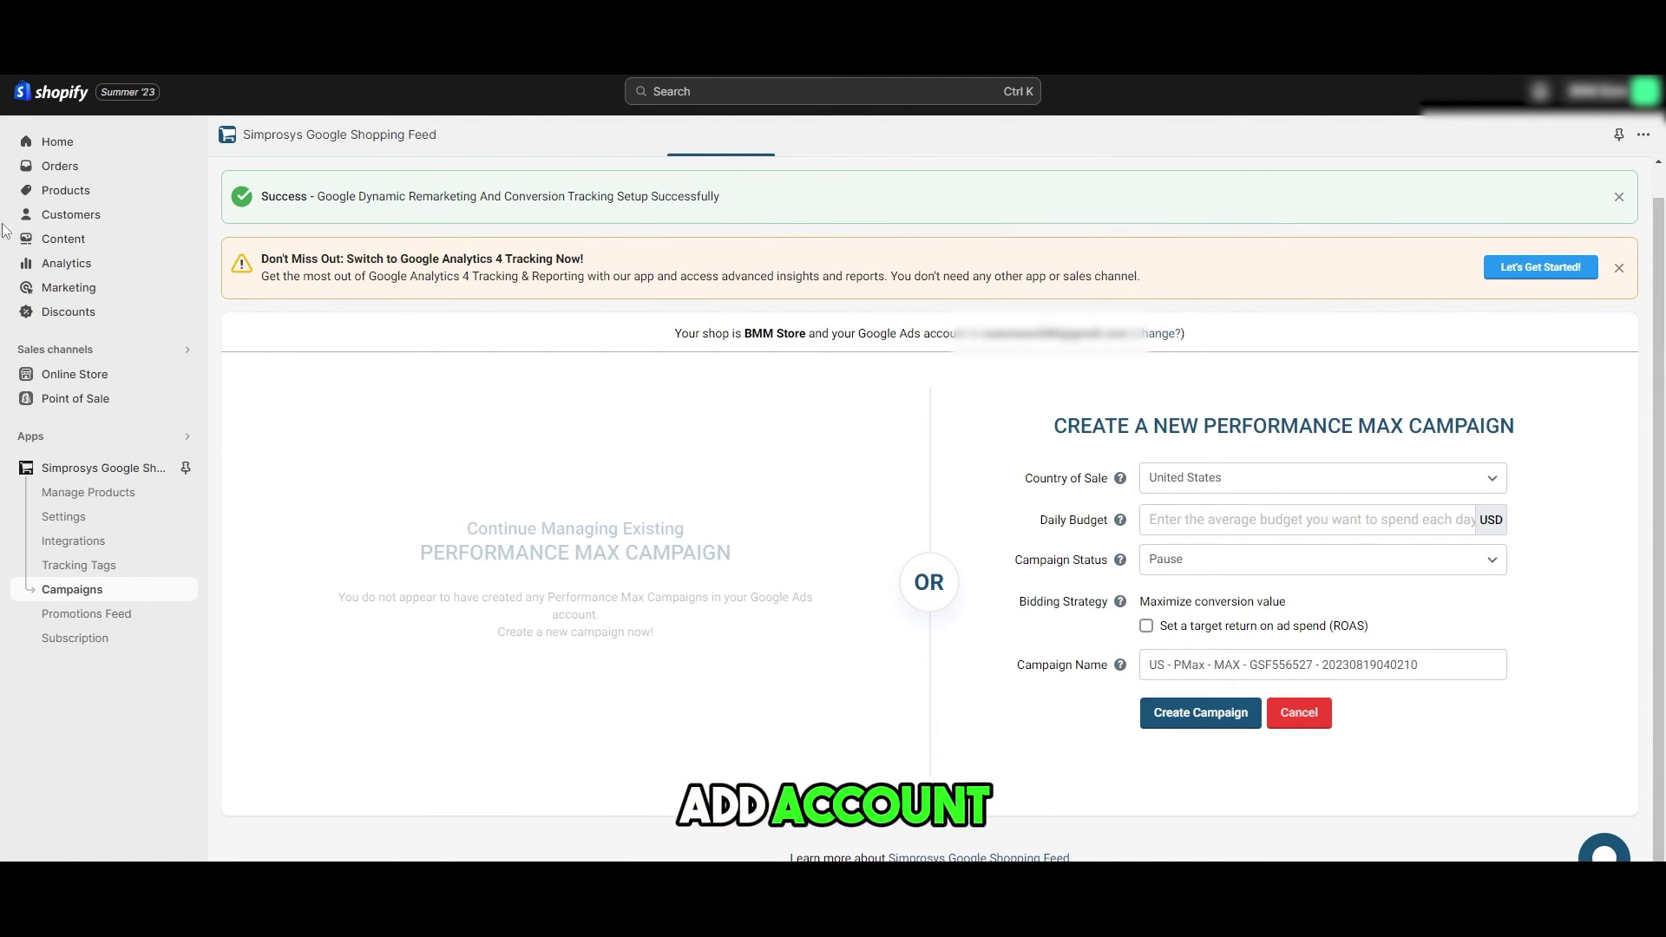
Return to the Shopify admin Home dashboard.
{"action": "left_click", "coordinate": [59, 146]}
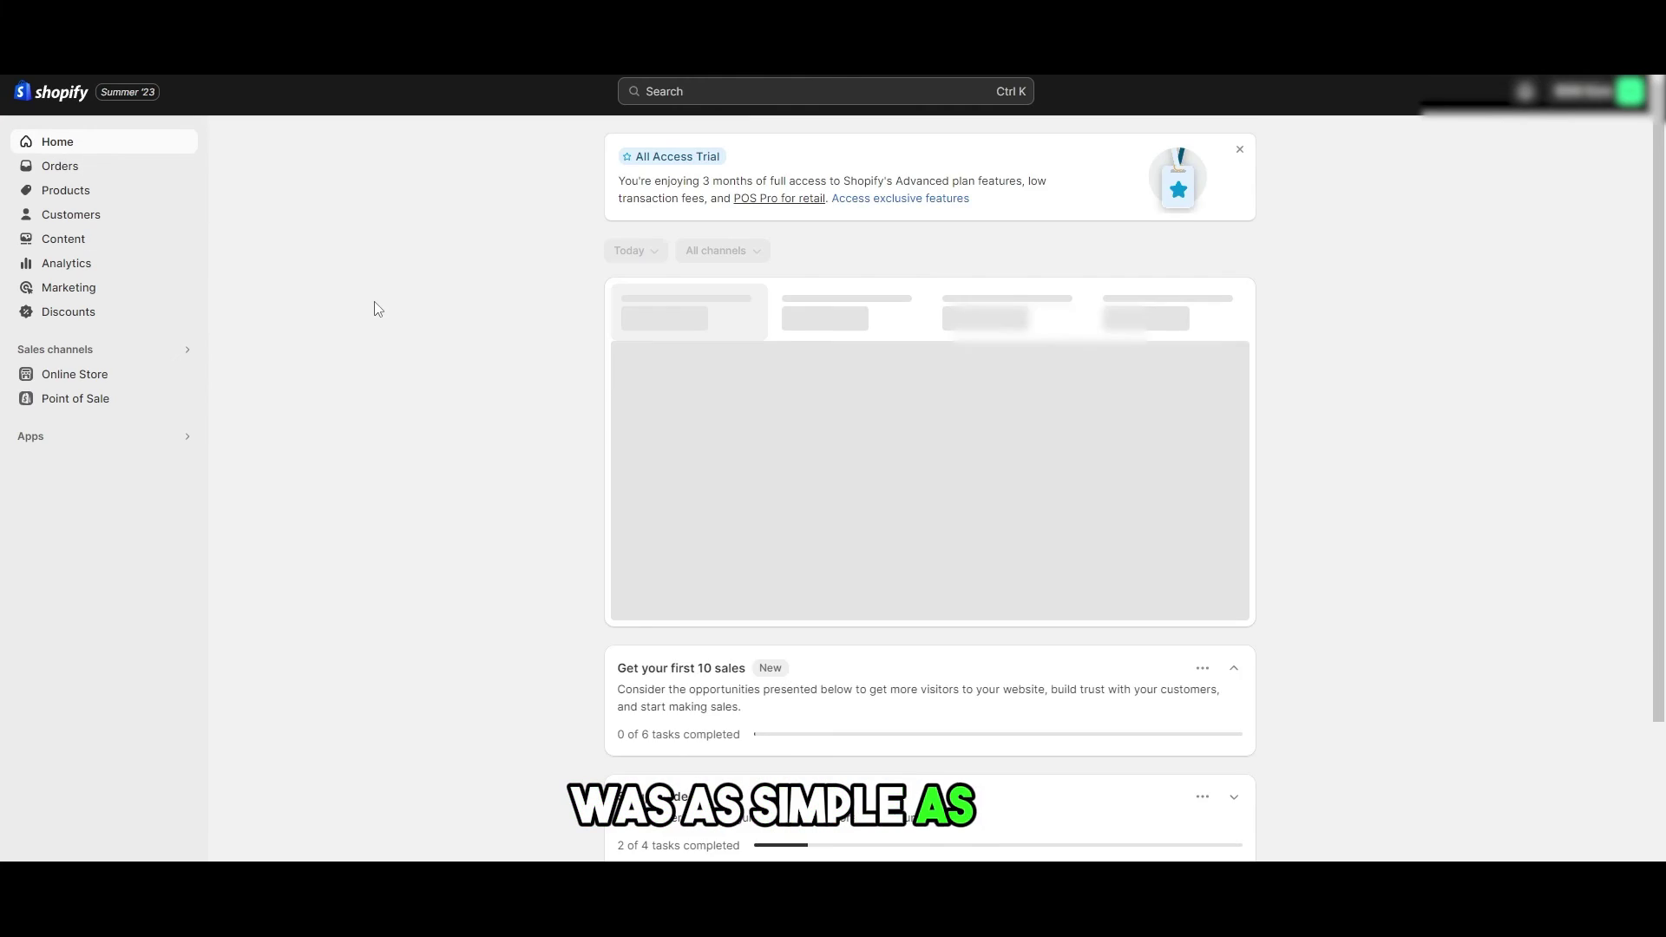